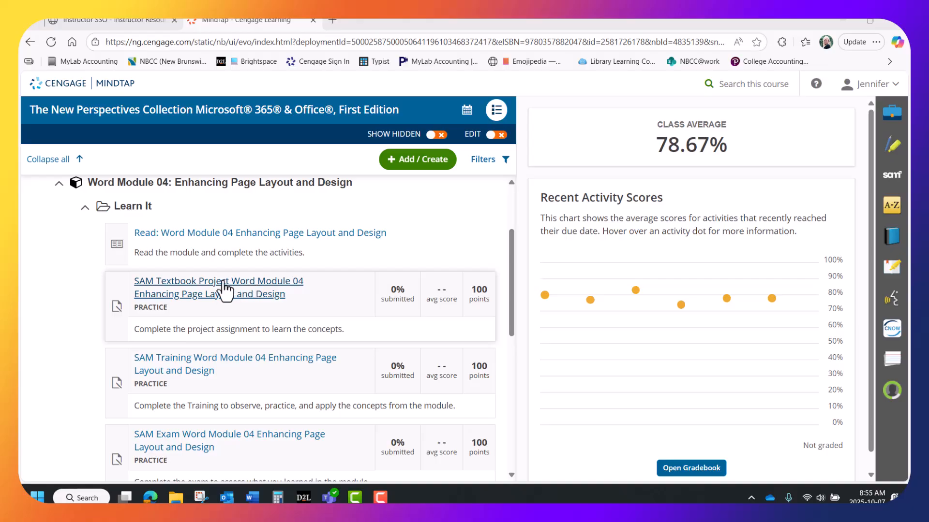
Open the SAM Textbook Project for Word Module 04 in MindTap and start it.
click(214, 294)
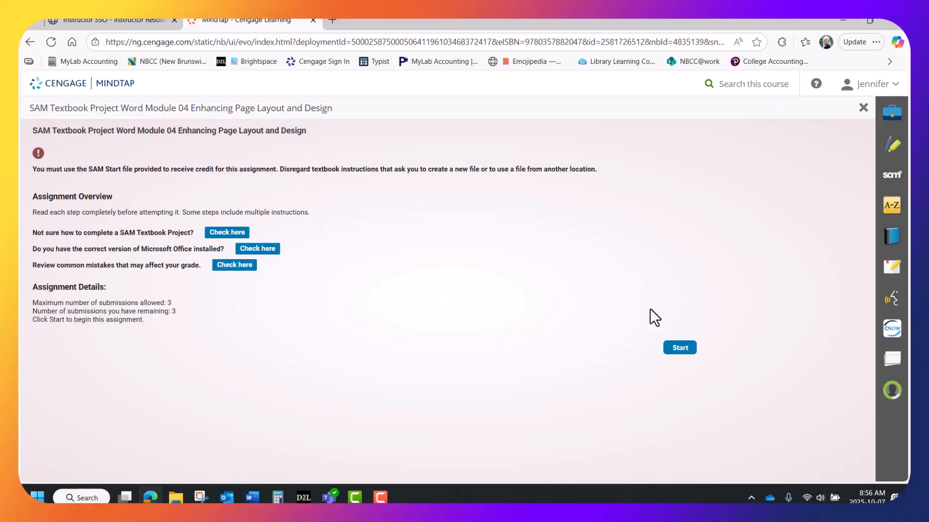
click(679, 348)
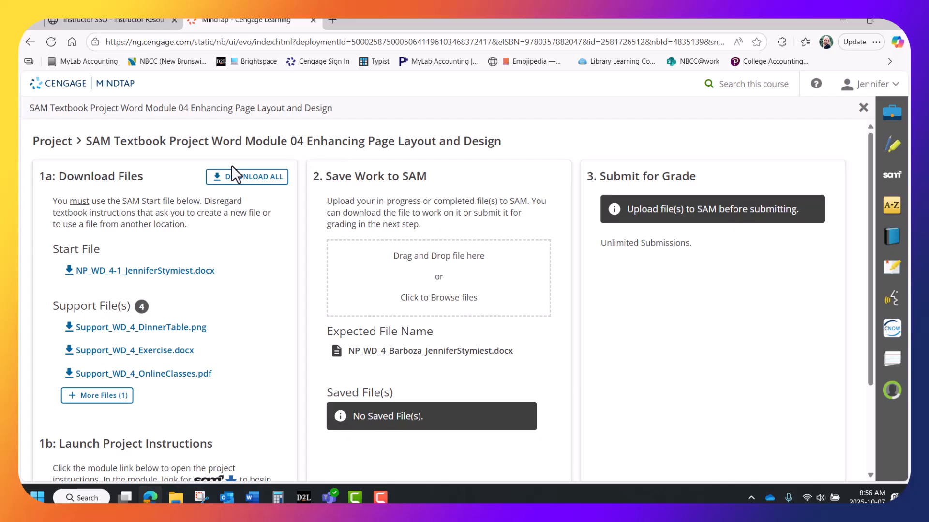
Download all the project files and copy the expected file name to the clipboard.
click(243, 178)
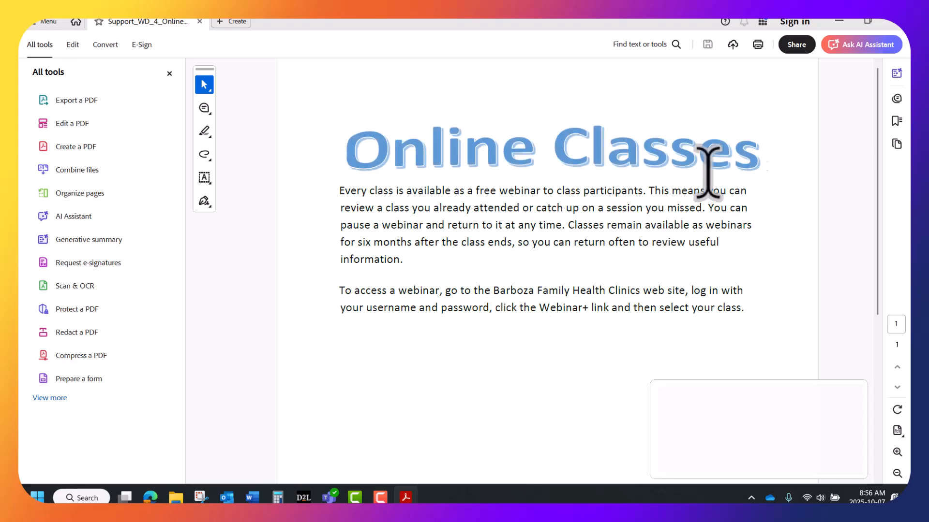
click(842, 21)
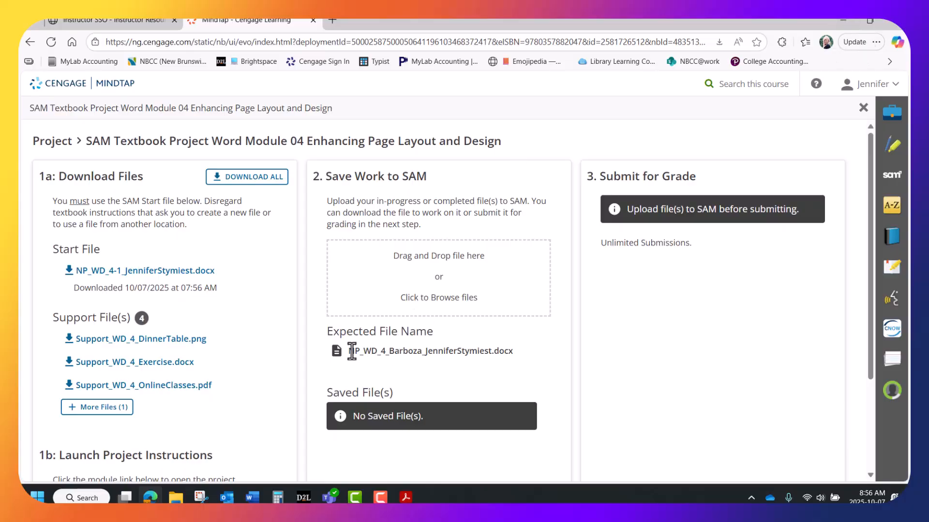
drag(349, 351, 483, 353)
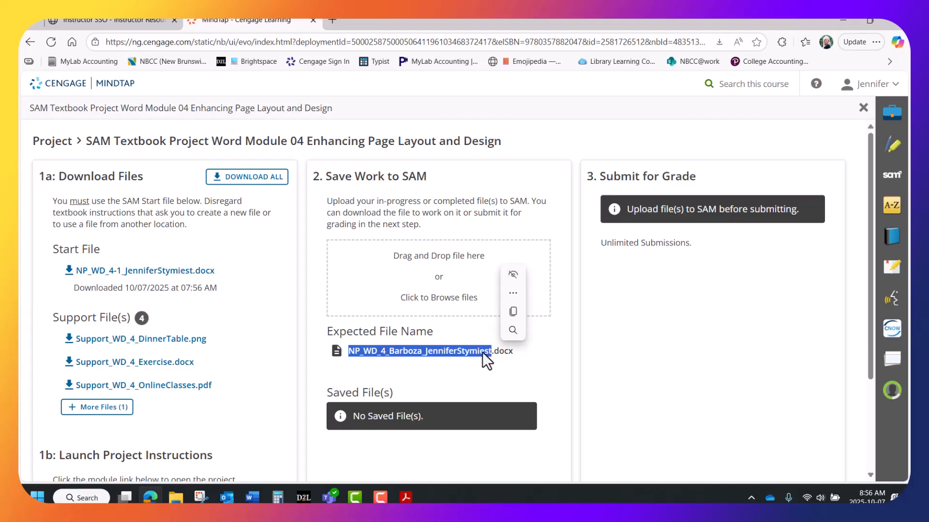
right_click(483, 353)
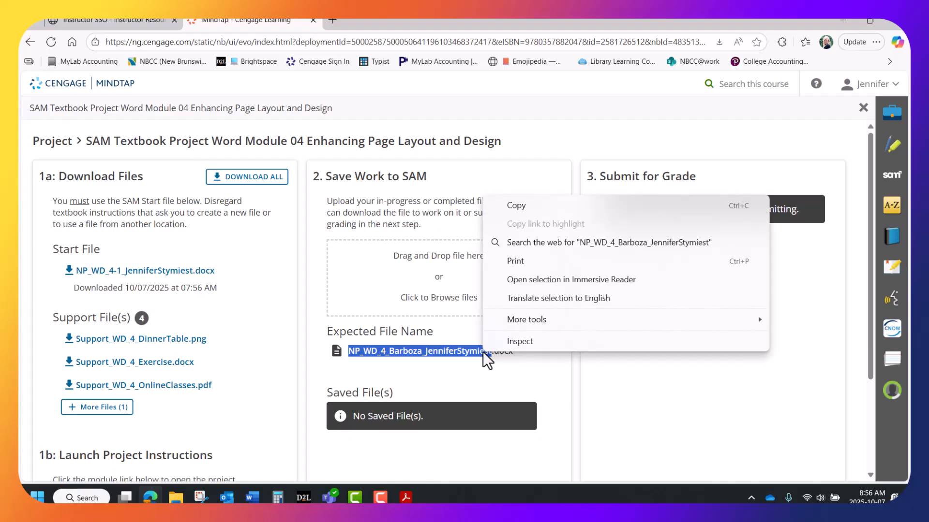
click(521, 205)
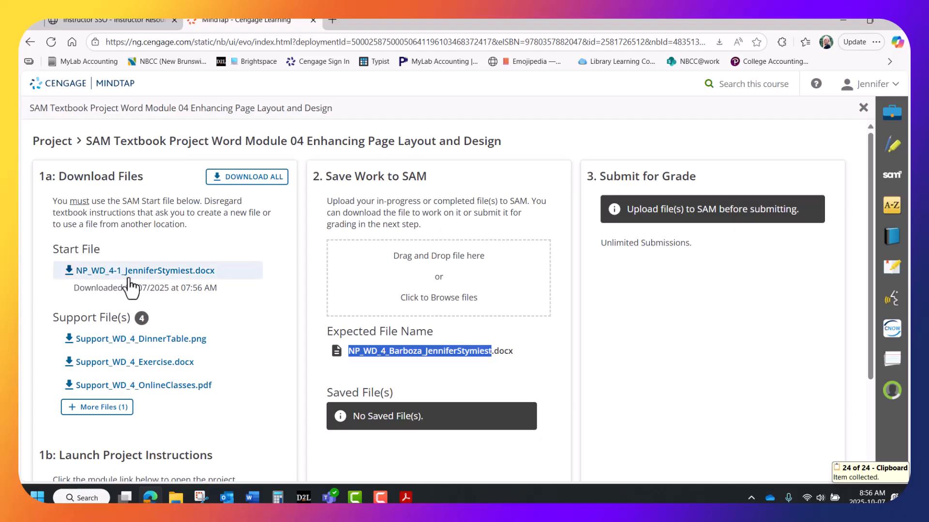
Open the NP_WD_4-1 start file from the Downloads folder in File Explorer.
click(842, 15)
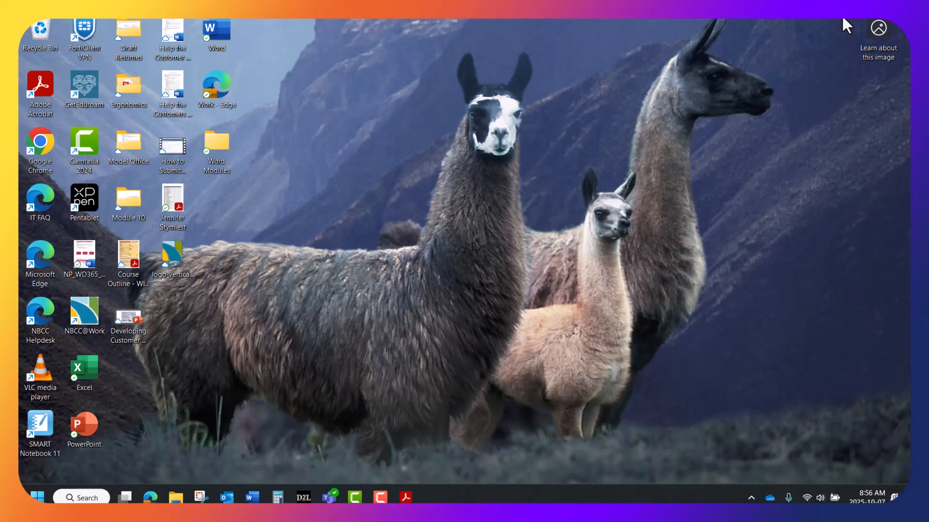
click(177, 497)
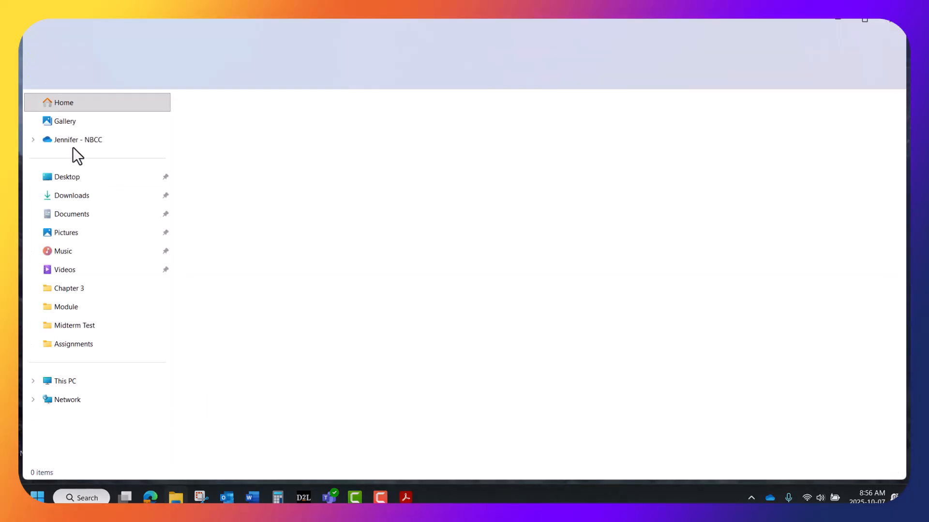
click(76, 196)
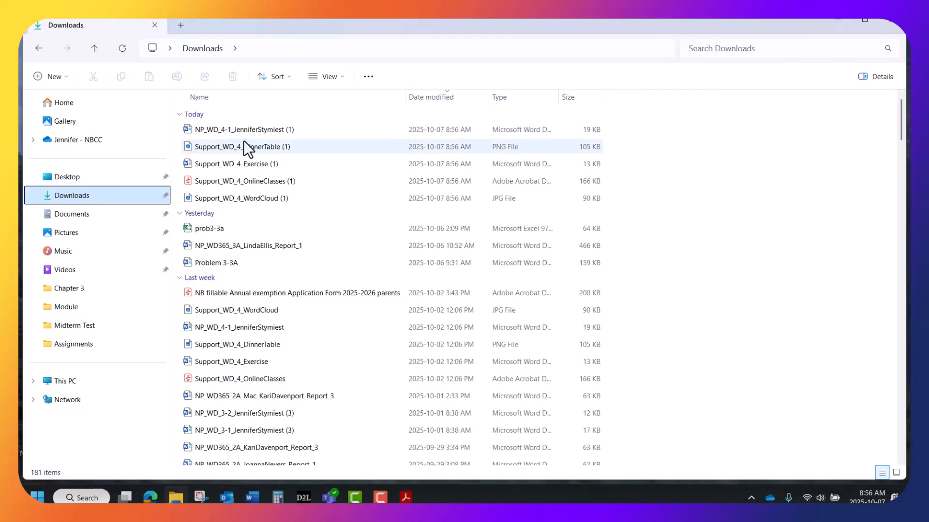
click(263, 129)
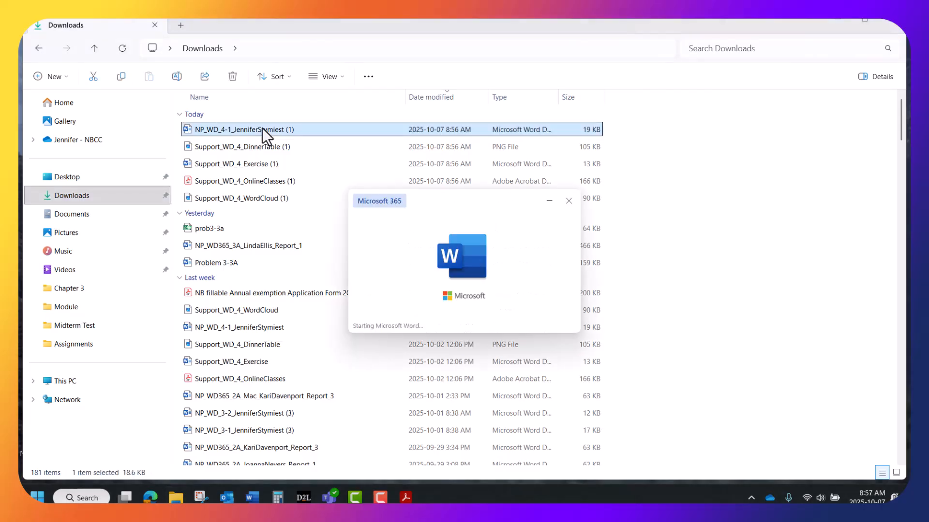
Enable editing on the Protected View newsletter, then go to the File backstage.
mouse_move(382, 497)
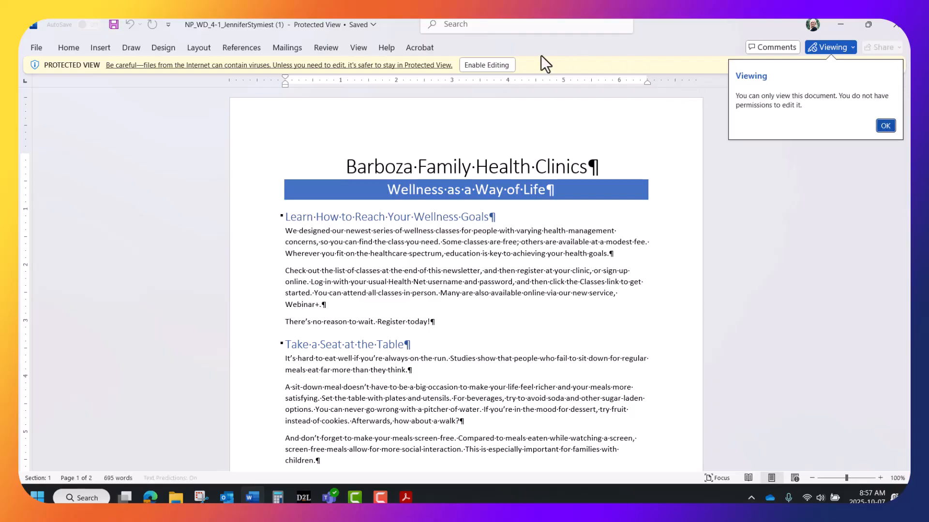
click(483, 64)
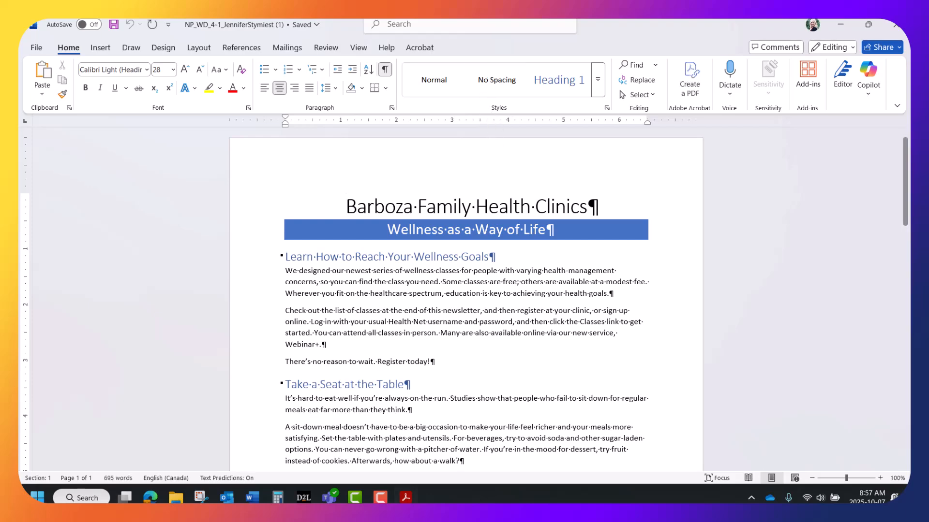
click(381, 497)
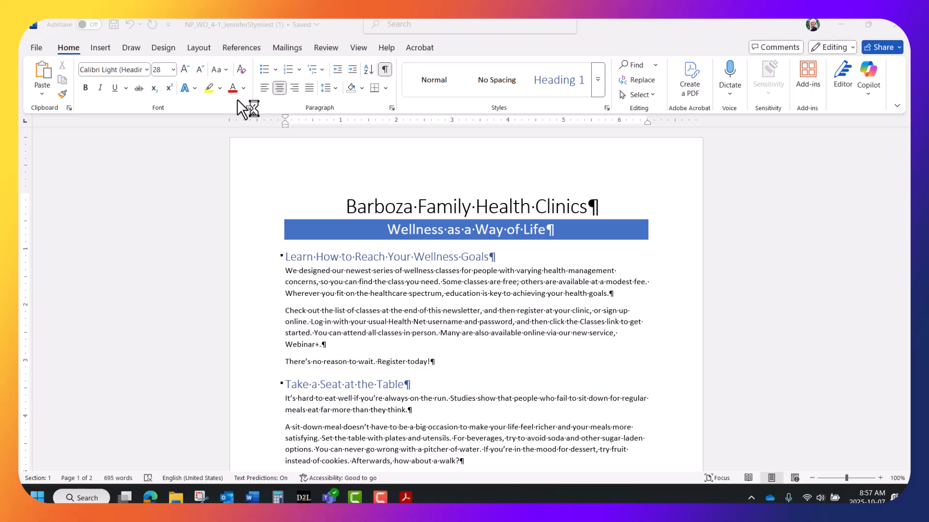
click(35, 45)
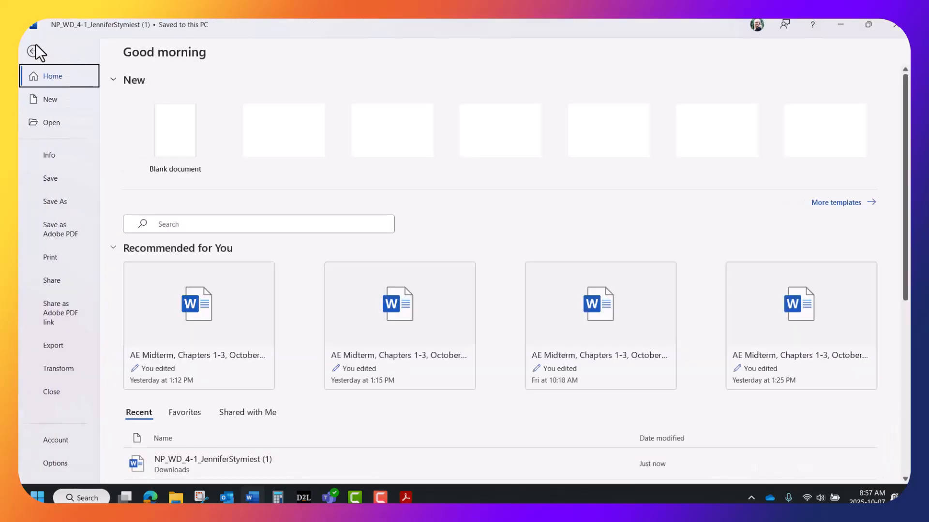
In Save As, browse to the Fall 2025 > Word Module 4 > Module folder.
click(66, 202)
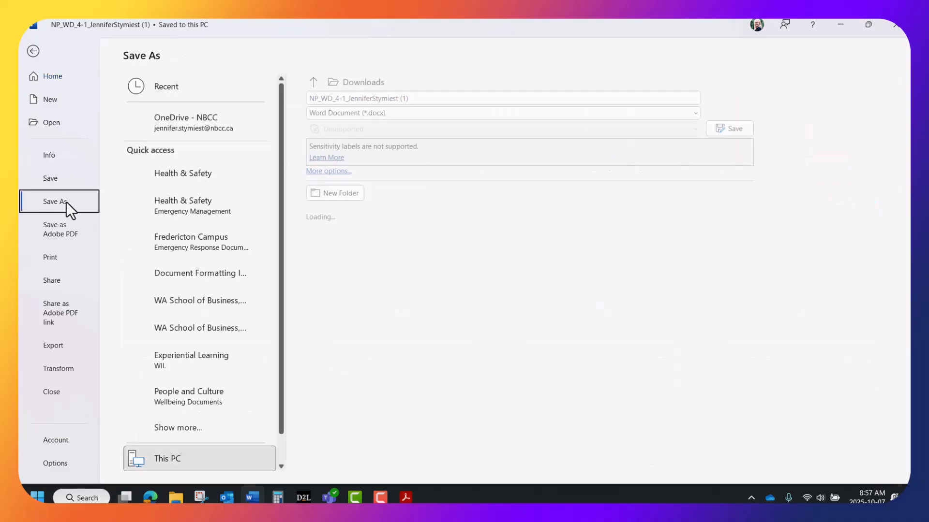
scroll(211, 393, down, 2)
click(165, 455)
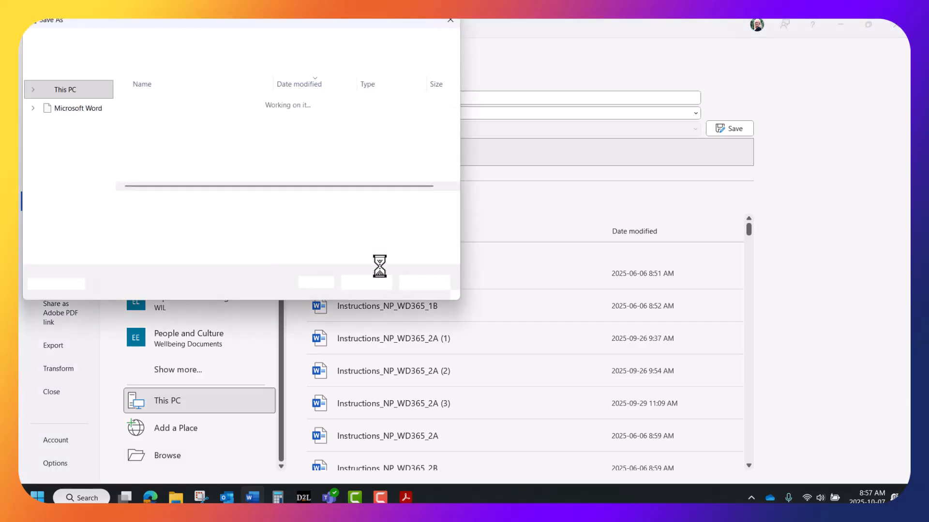
drag(106, 148, 105, 79)
click(53, 127)
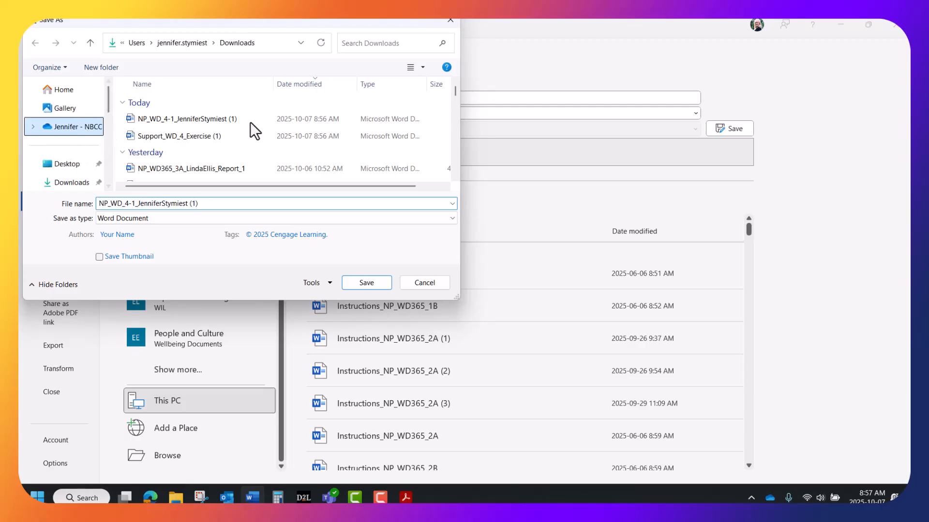
scroll(210, 121, down, 5)
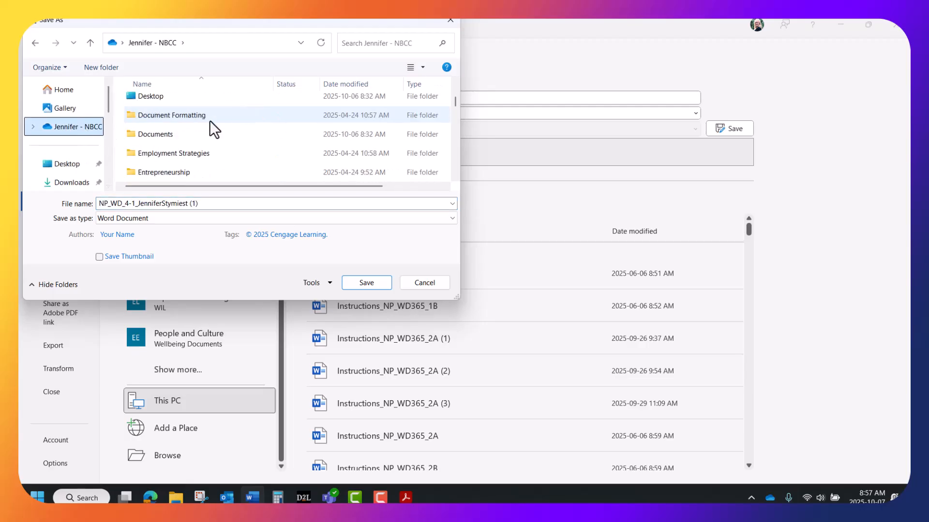
double_click(177, 114)
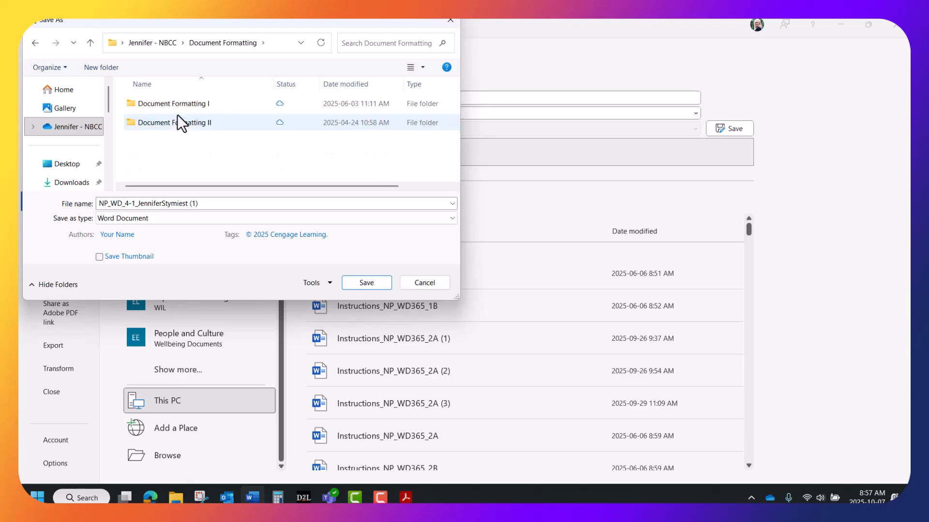
click(183, 103)
double_click(184, 101)
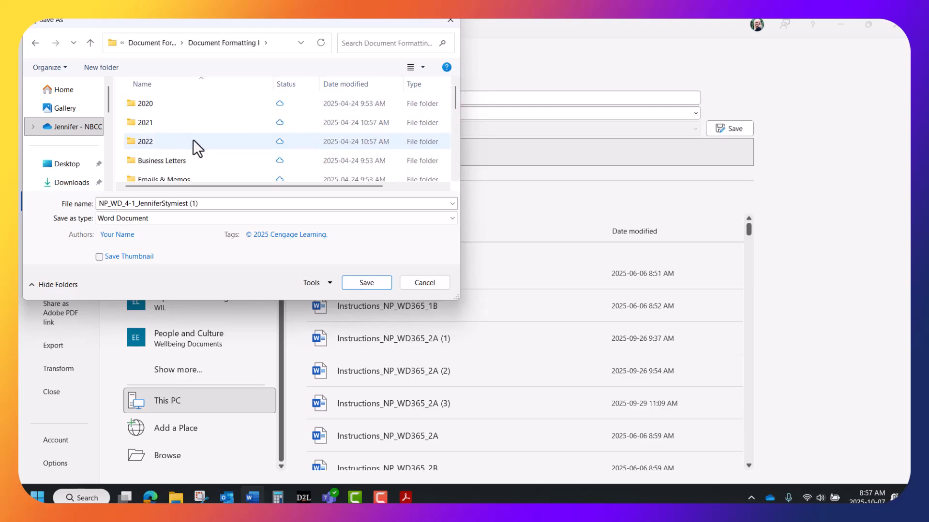
scroll(191, 138, down, 3)
double_click(180, 128)
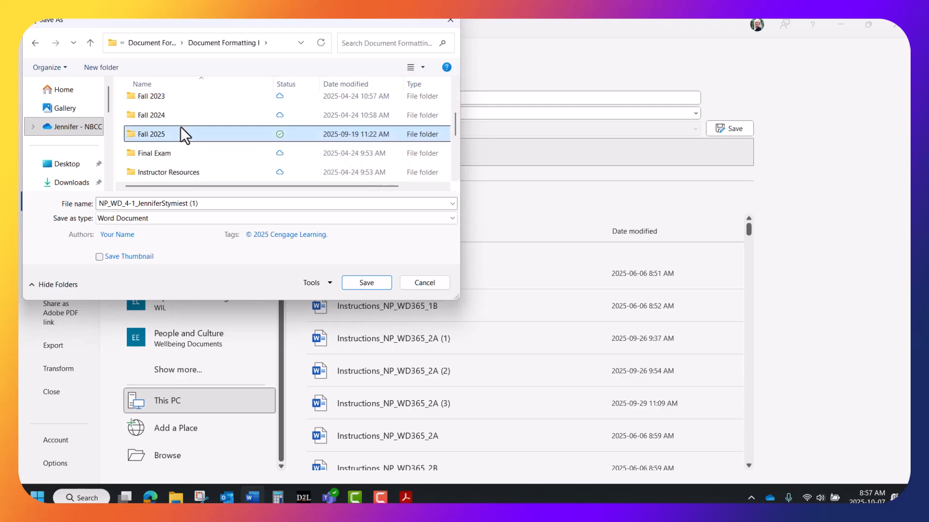
scroll(181, 126, down, 2)
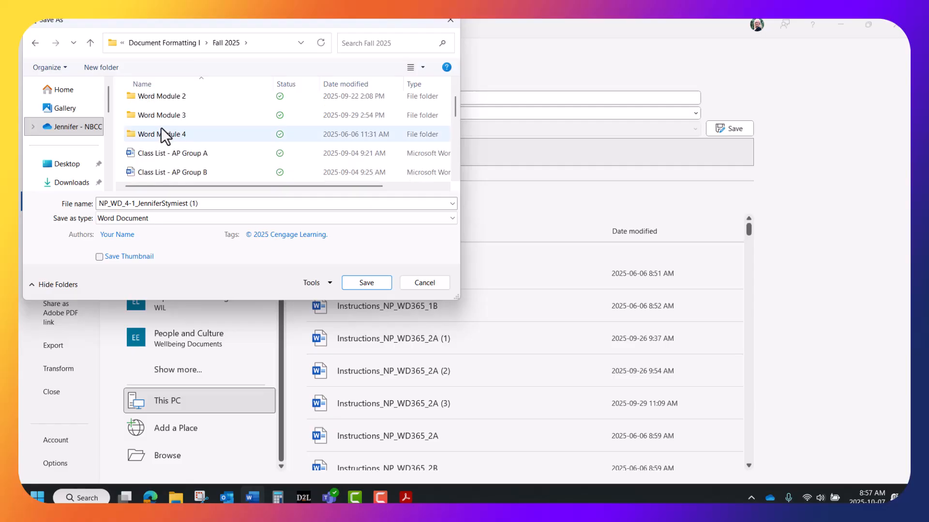
click(162, 130)
double_click(163, 131)
scroll(163, 131, down, 1)
double_click(161, 133)
Replace the file name with the pasted expected Barboza name and save.
triple_click(202, 203)
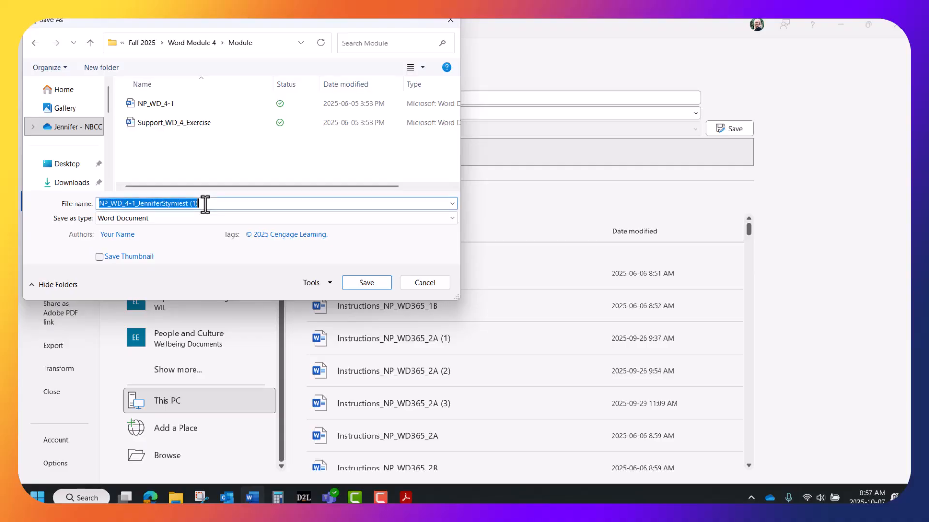
key(BackSpace)
right_click(201, 207)
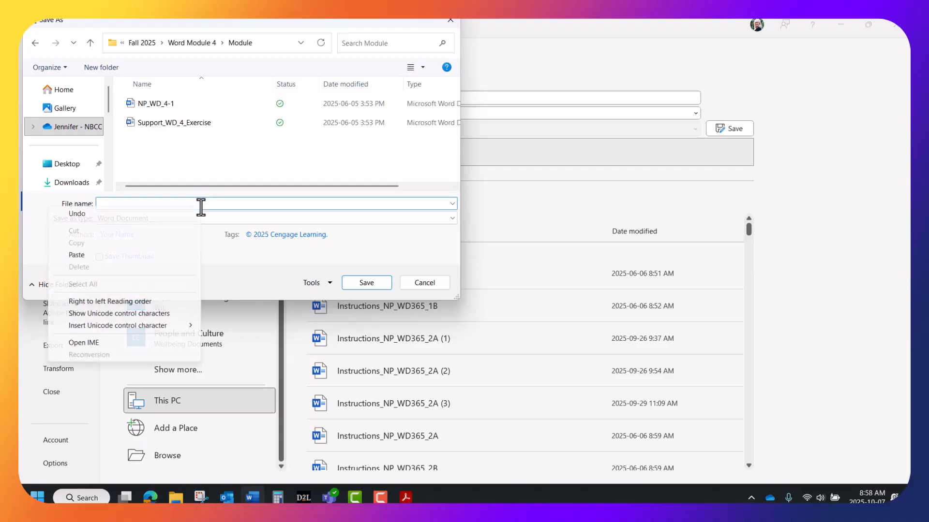
click(112, 254)
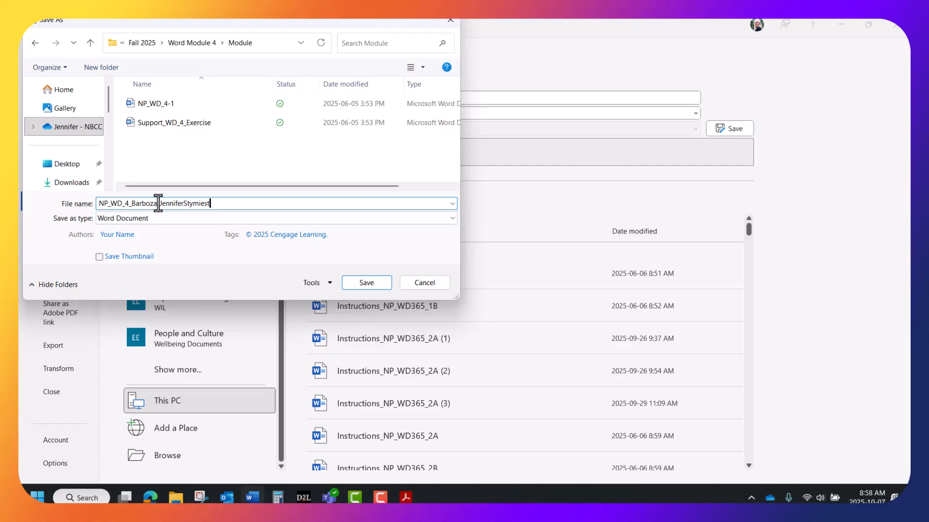
click(366, 282)
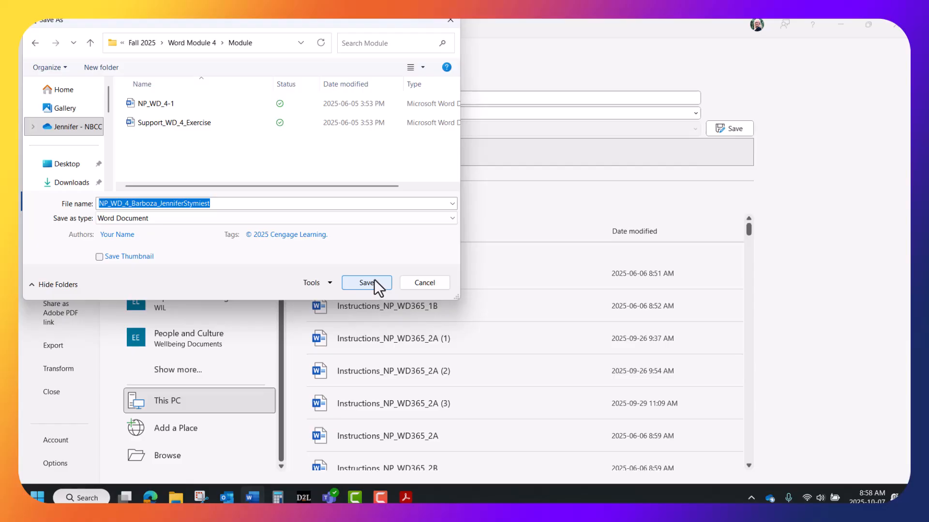
click(366, 282)
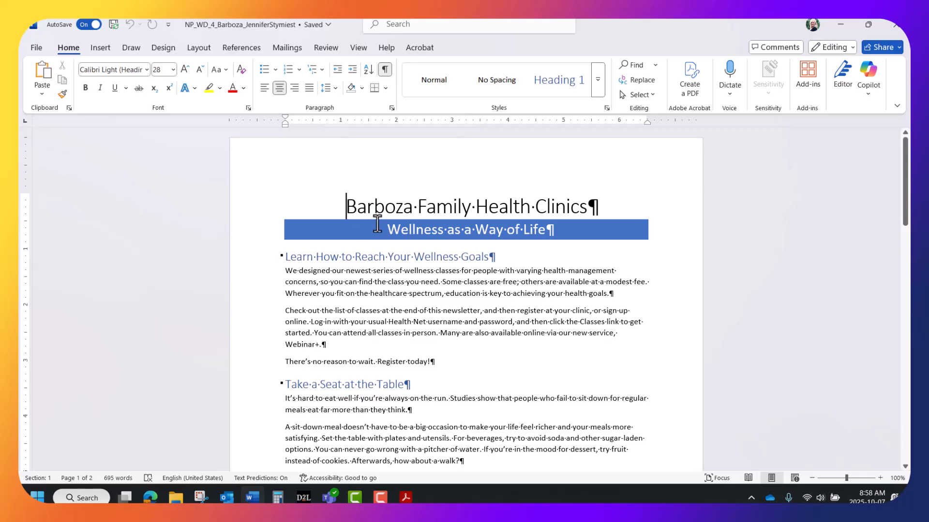
Zoom in and scroll through the newsletter pages.
click(880, 478)
click(880, 478)
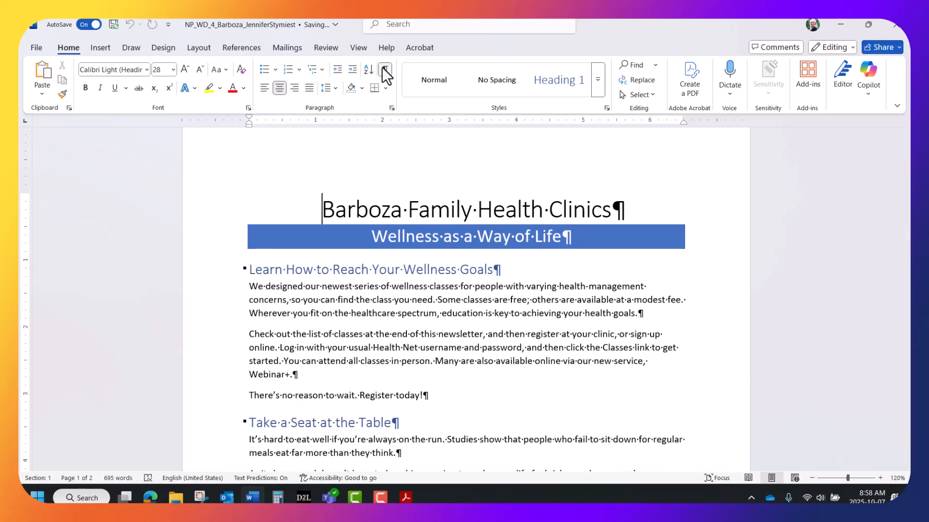
click(880, 478)
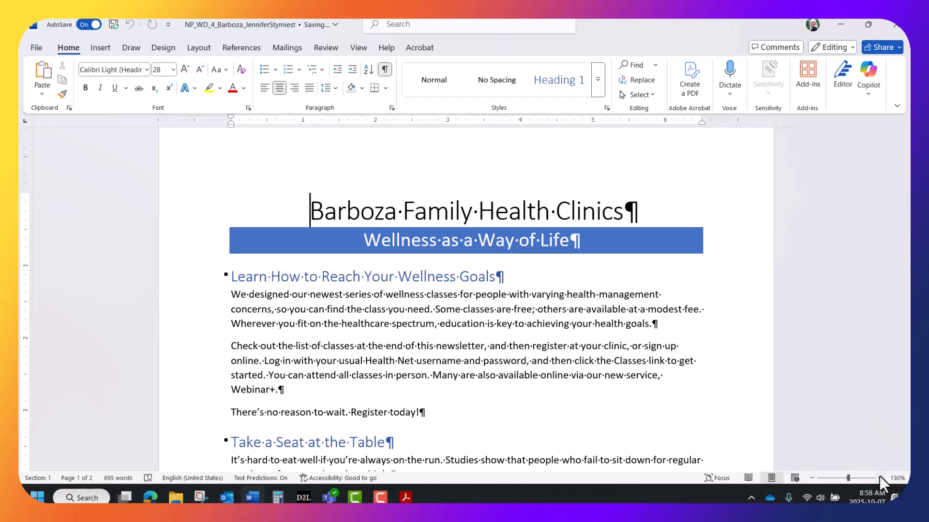
drag(907, 164, 908, 393)
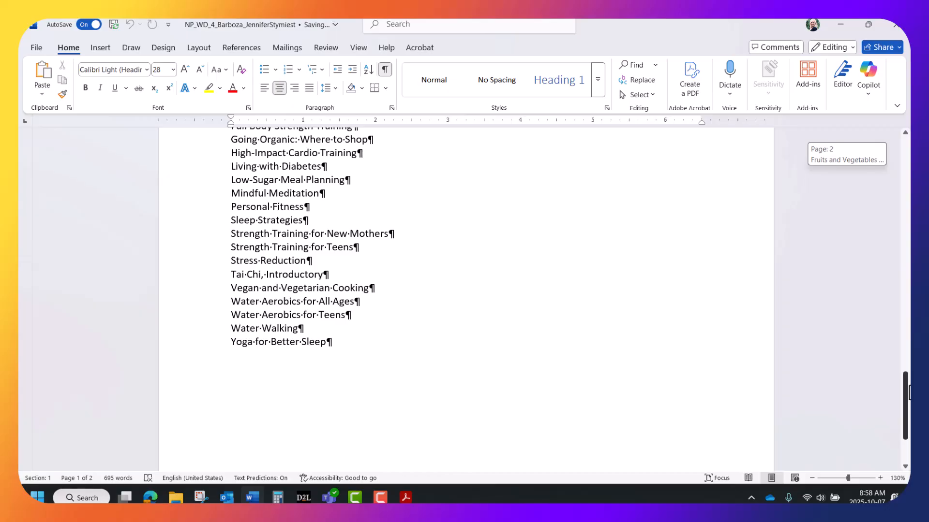
drag(909, 393, 909, 297)
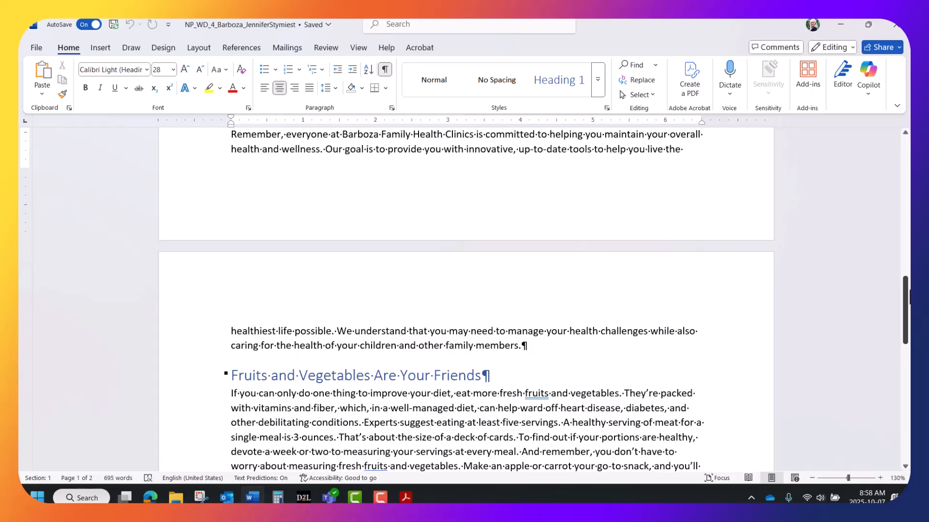
Show Multiple Pages, zoom to 140%, and place the cursor in the Learn How heading.
click(359, 47)
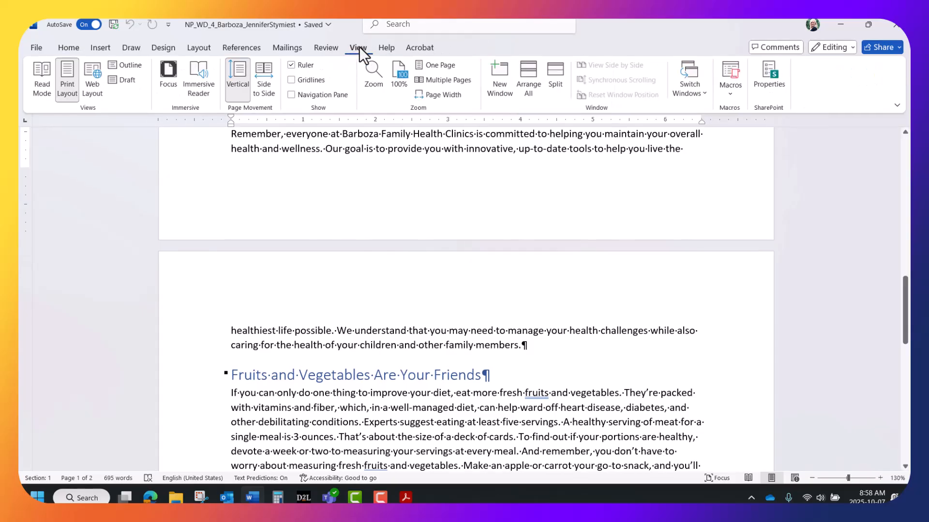
click(426, 78)
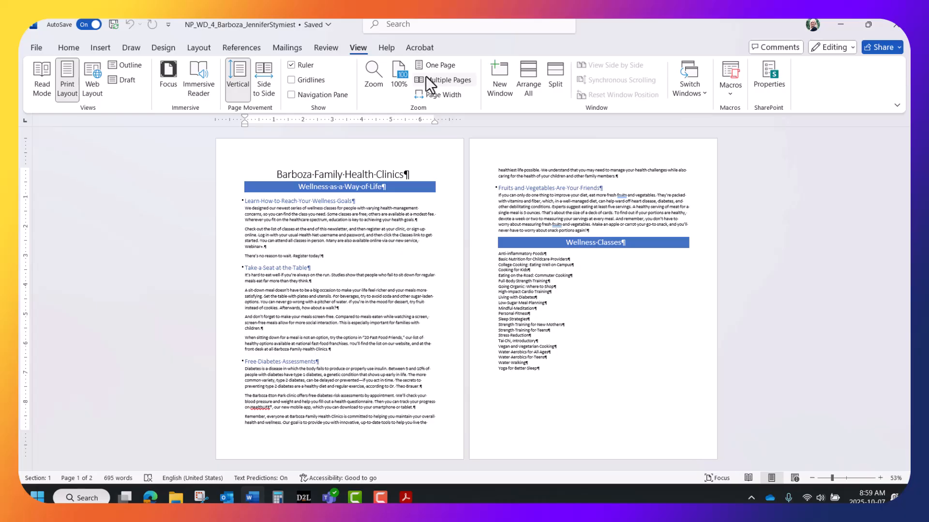
click(880, 478)
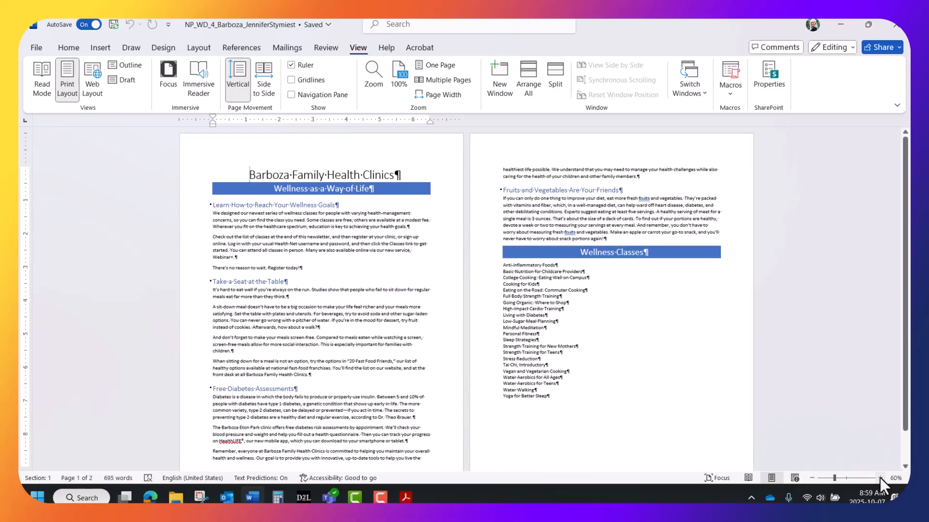
click(881, 477)
click(880, 478)
click(880, 477)
click(880, 478)
click(880, 478)
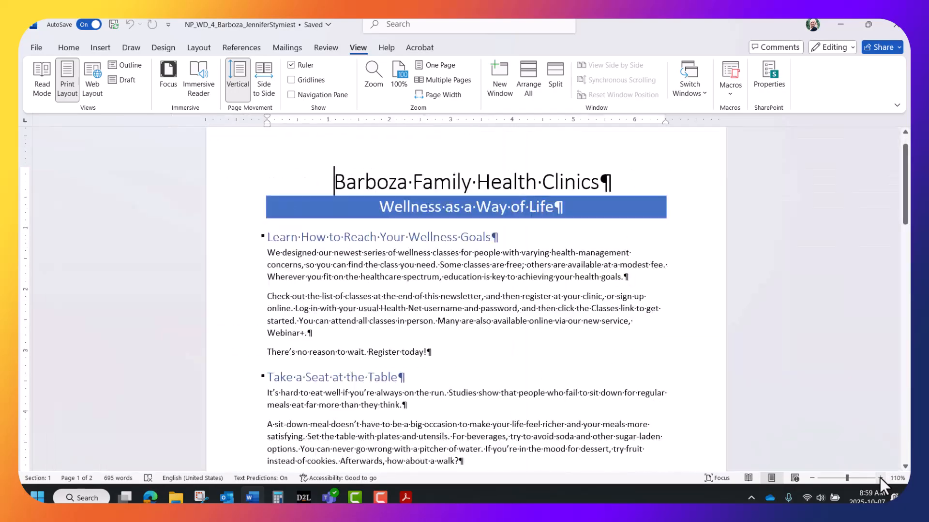
click(880, 478)
click(880, 478)
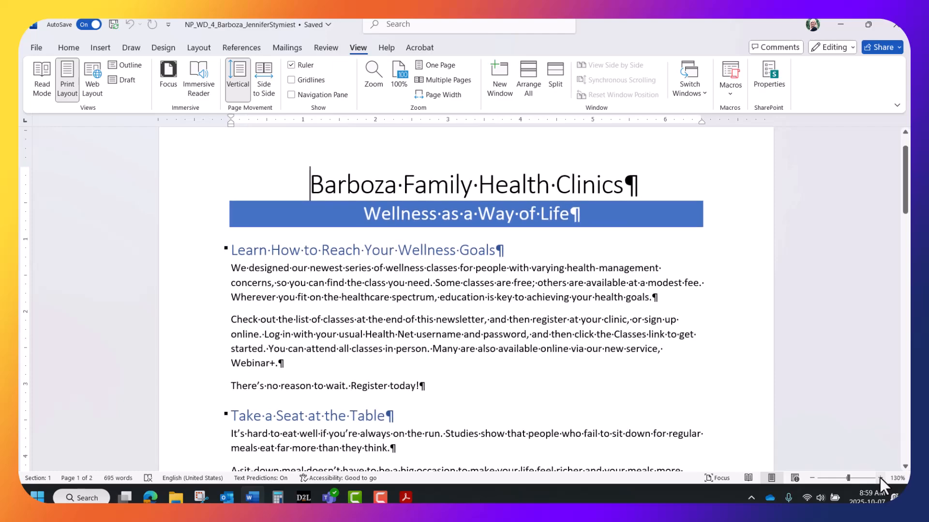
click(881, 478)
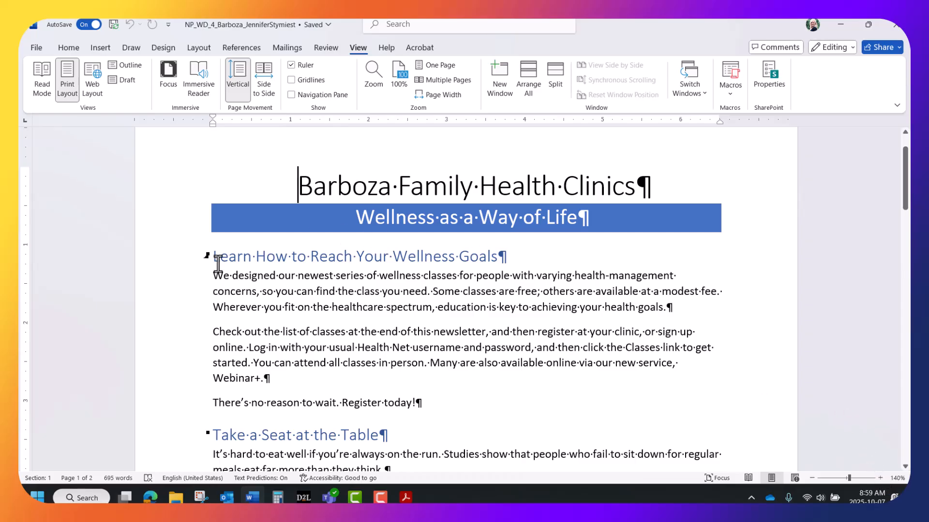
click(244, 256)
Insert continuous section breaks before the Learn How heading and before and after Wellness Classes.
click(192, 48)
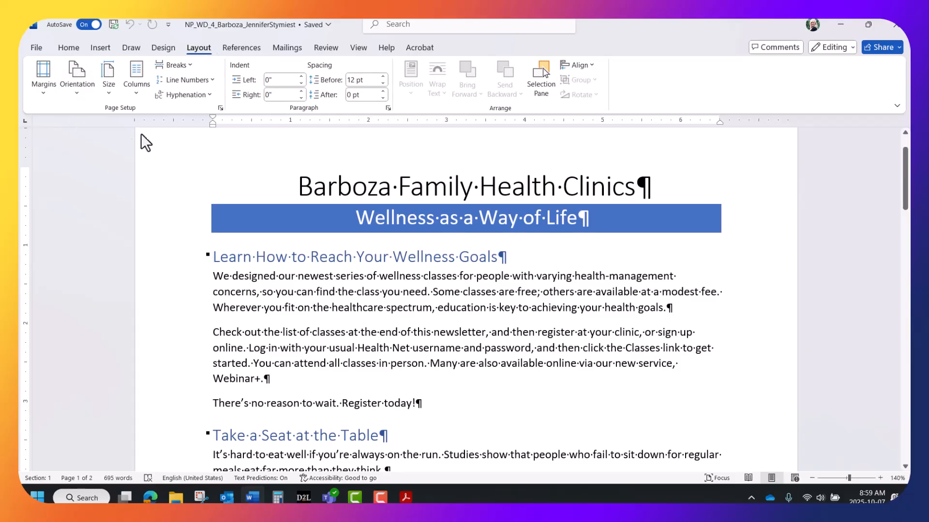
click(186, 63)
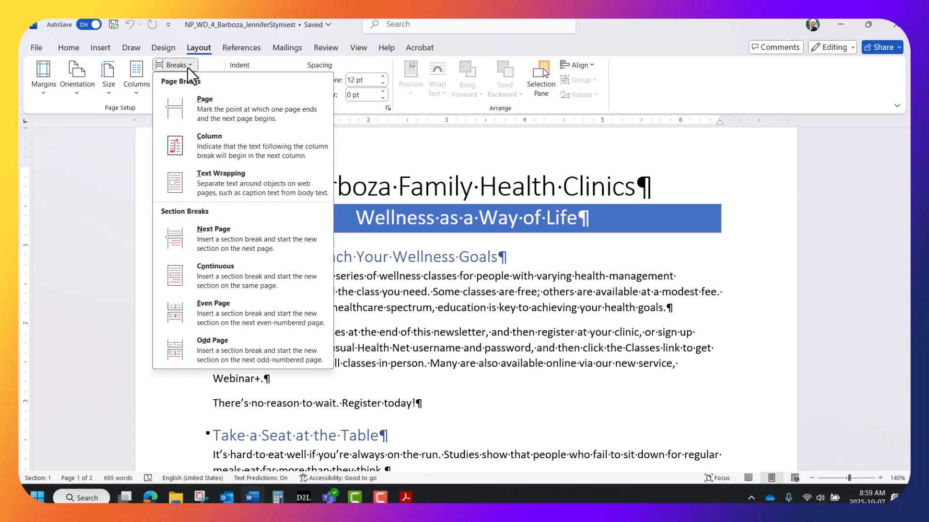
click(217, 271)
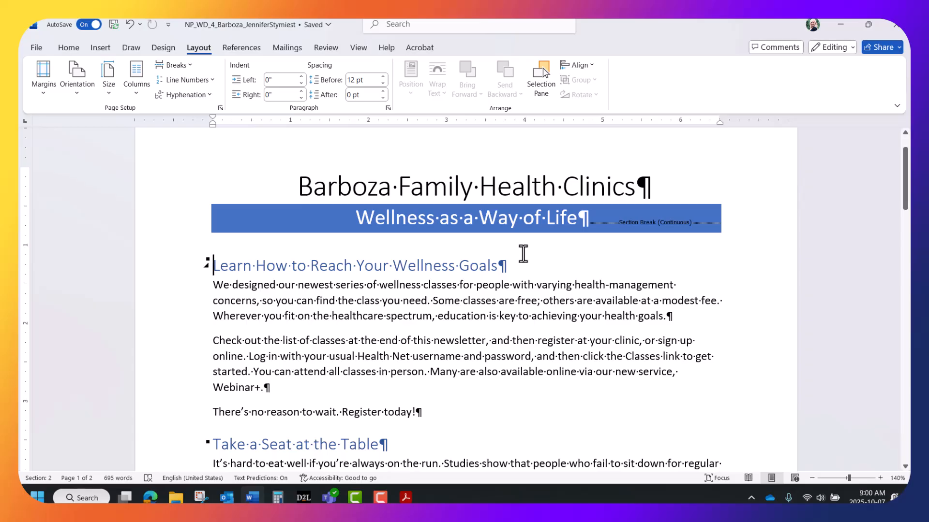
scroll(523, 253, down, 10)
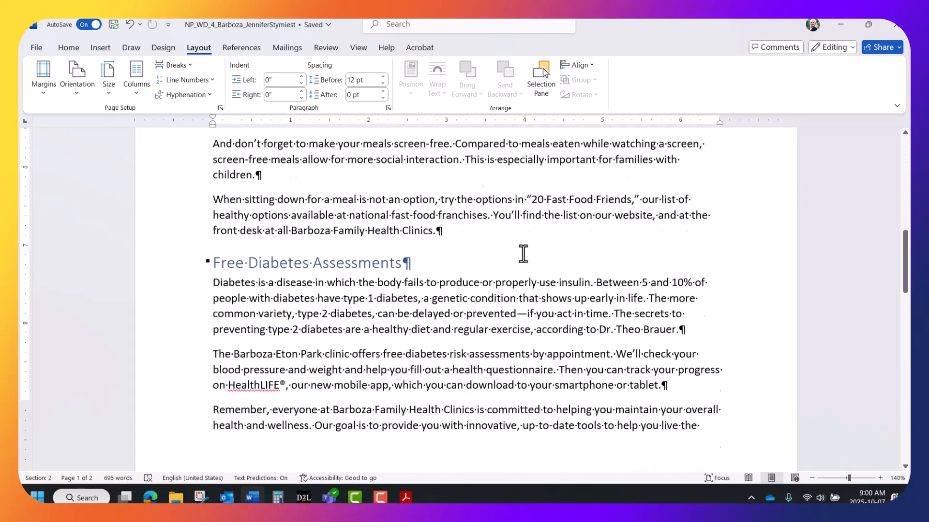
scroll(523, 253, down, 15)
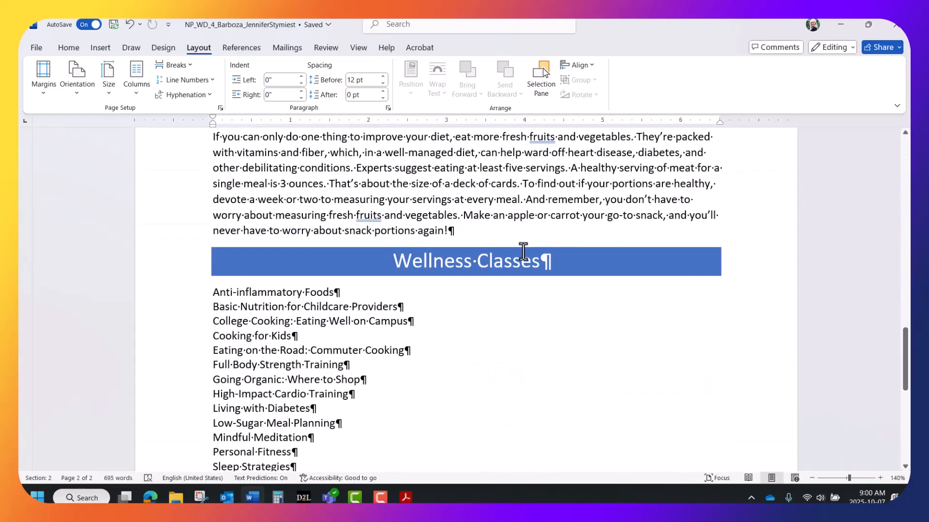
click(391, 258)
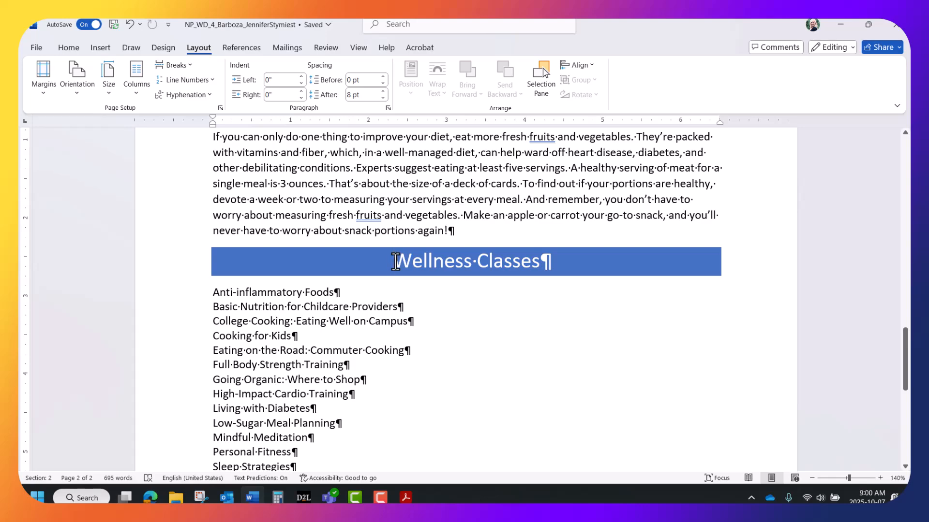
click(189, 64)
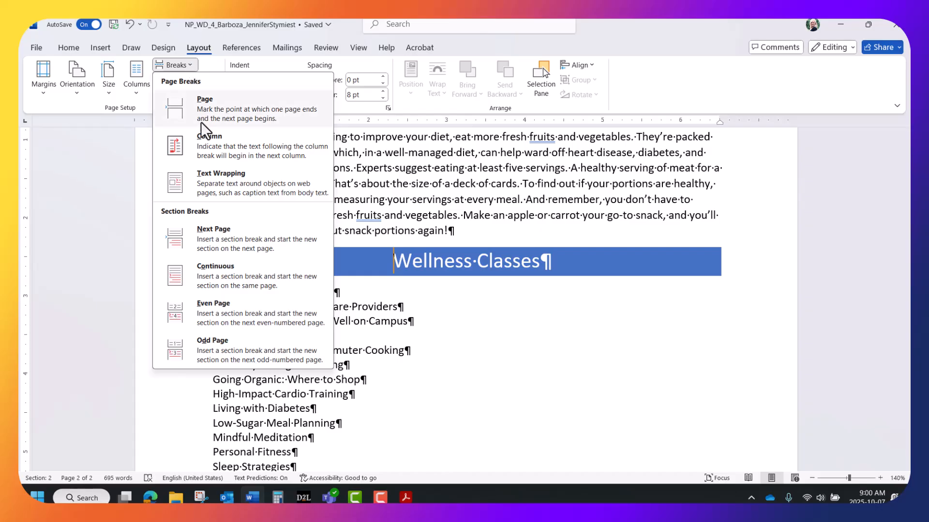
click(222, 269)
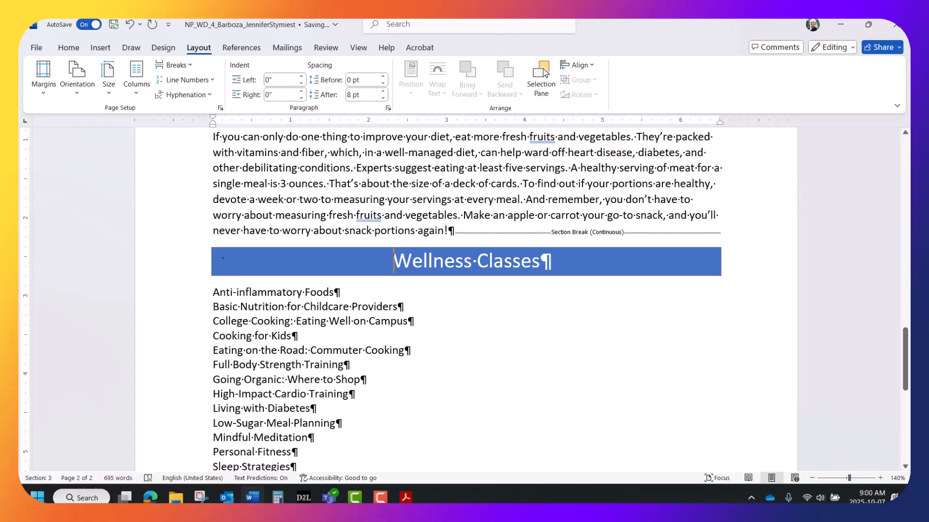
click(213, 295)
click(191, 65)
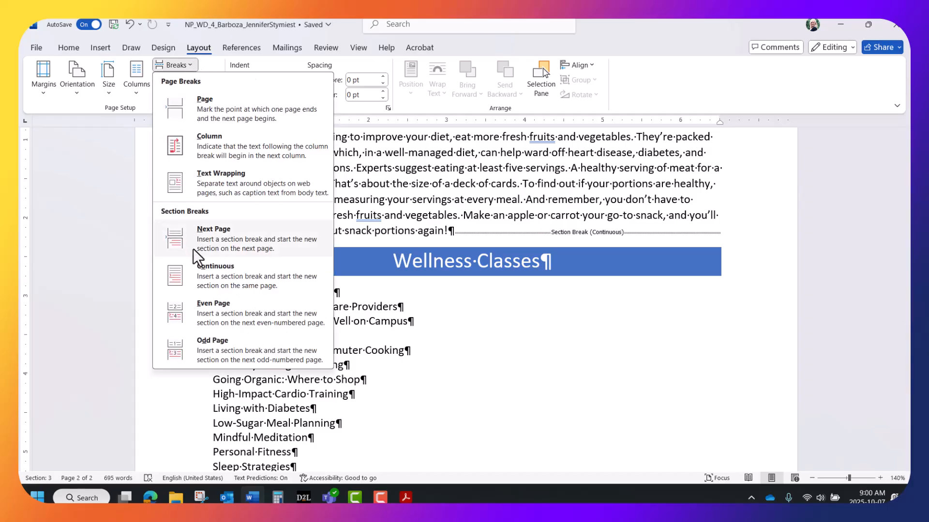
click(196, 267)
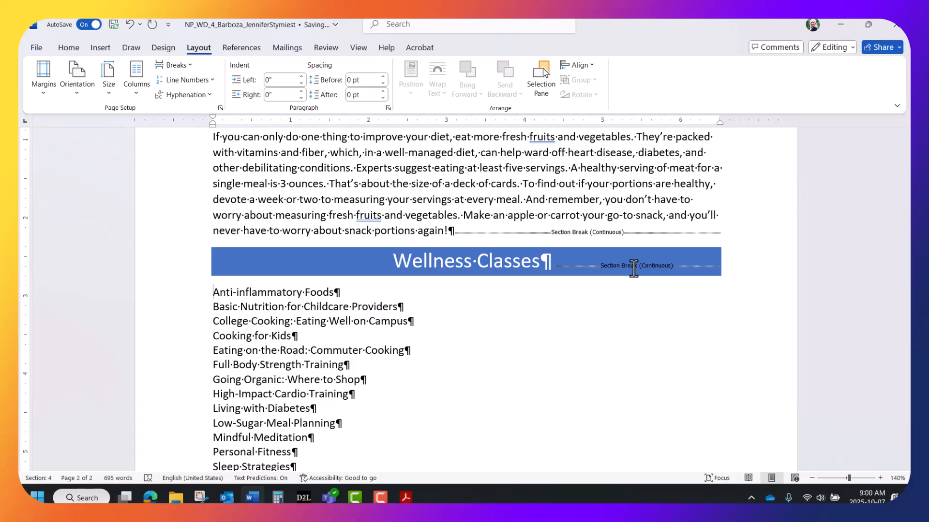
key(ctrl+Home)
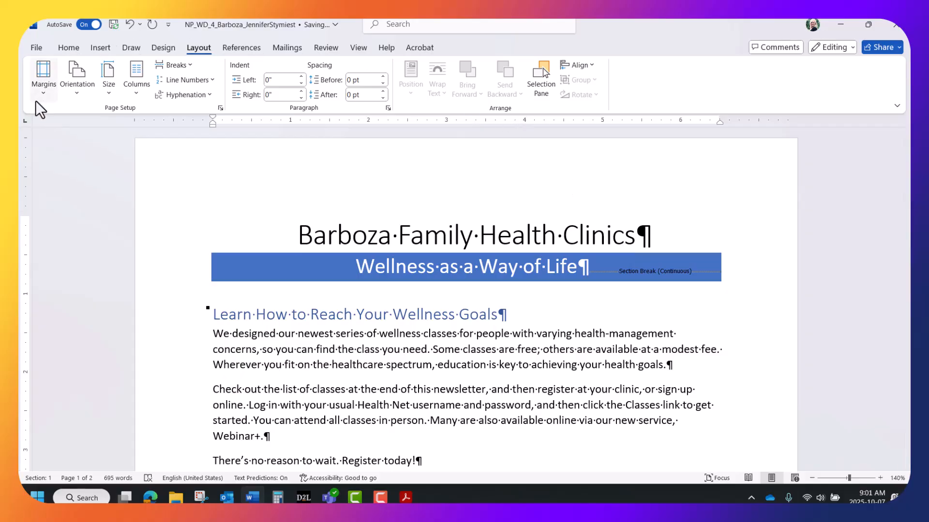
Set 0.75-inch left and right custom margins for the title banner section.
click(44, 78)
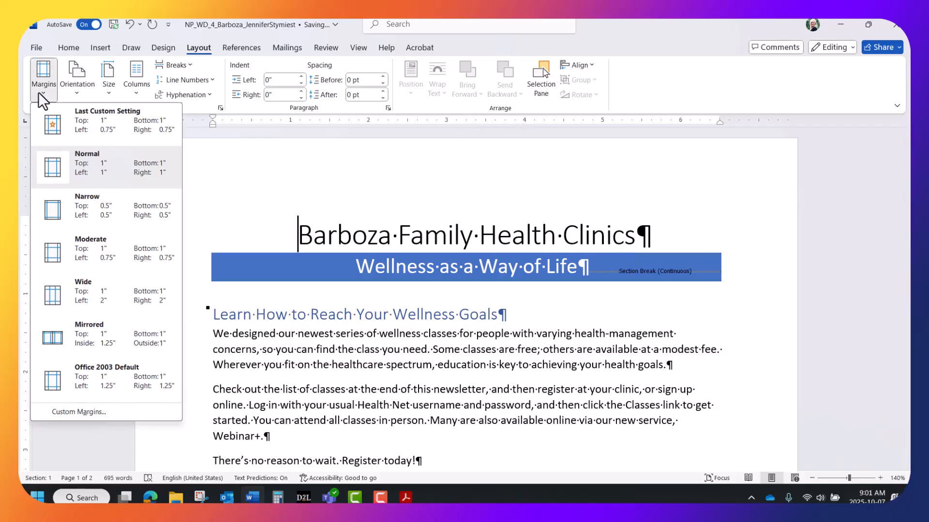
click(62, 412)
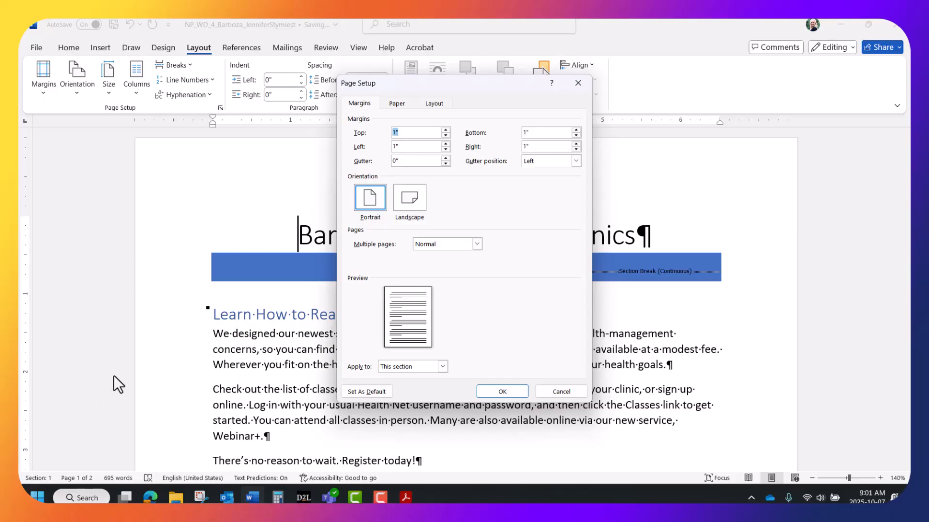
click(406, 148)
click(534, 145)
click(492, 388)
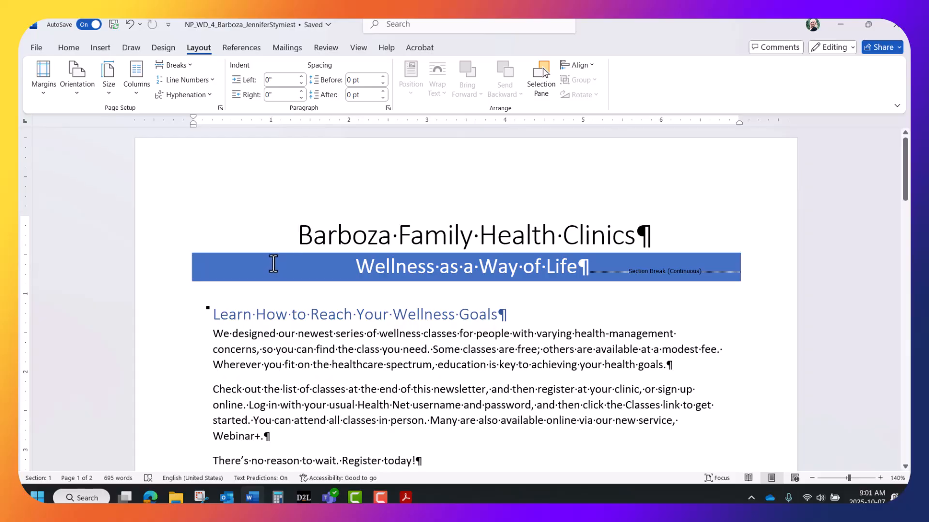
click(242, 311)
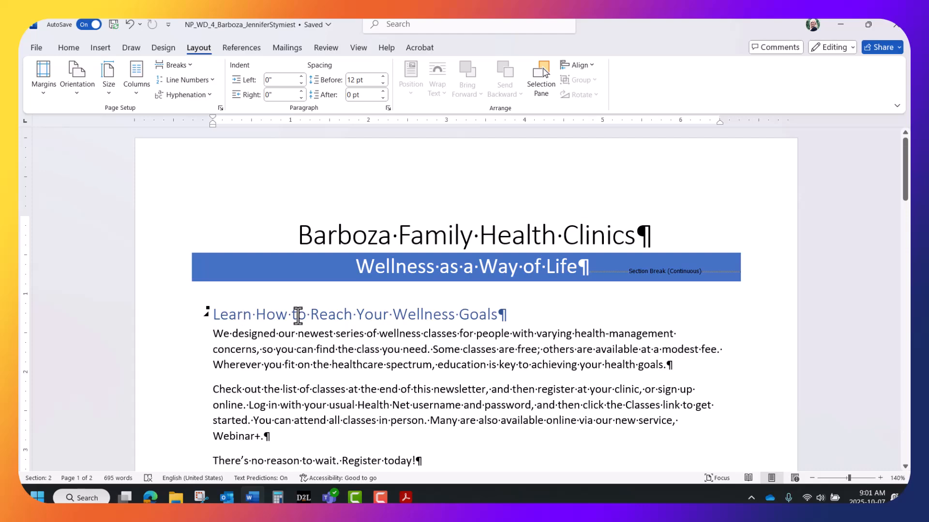
Give the article section a 2.5-inch left margin through Custom Margins.
click(41, 90)
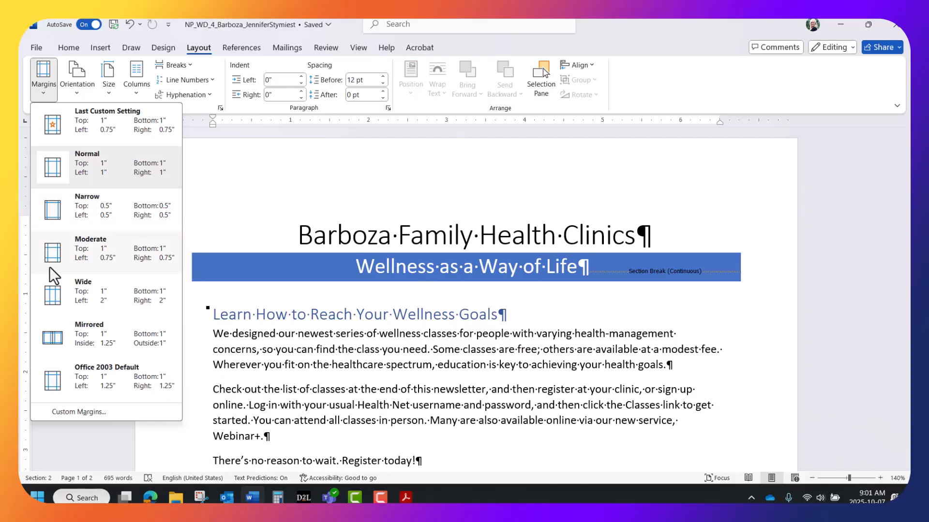
click(65, 411)
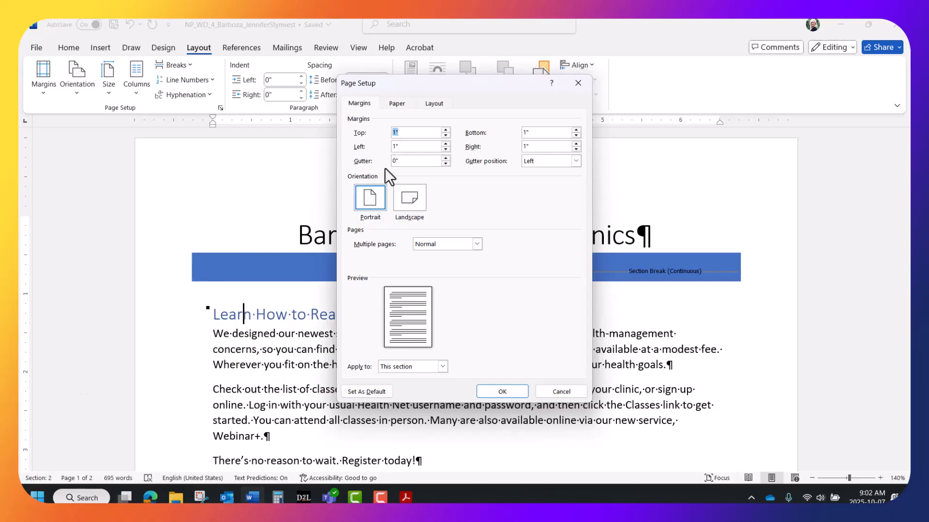
drag(418, 146, 378, 148)
click(503, 391)
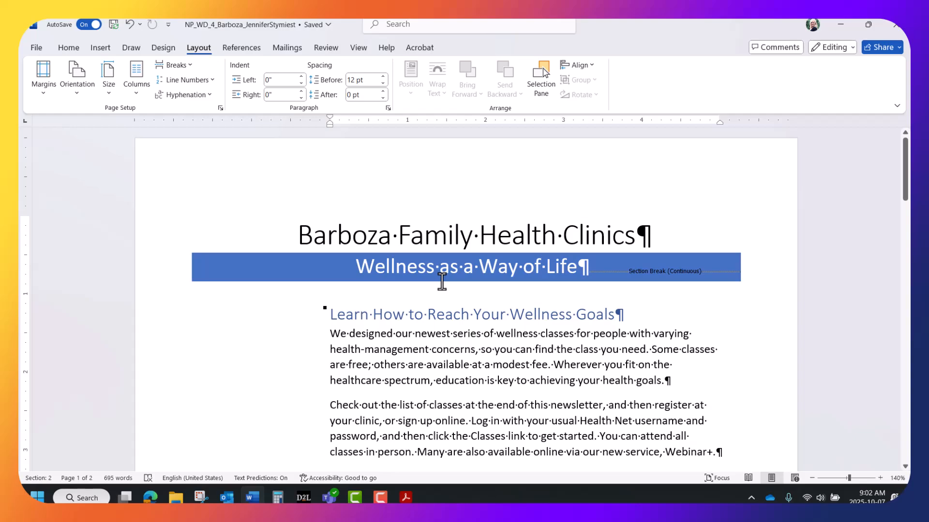
Scroll to the Wellness Classes heading and set that section's left and right margins to 0.75".
scroll(442, 281, down, 10)
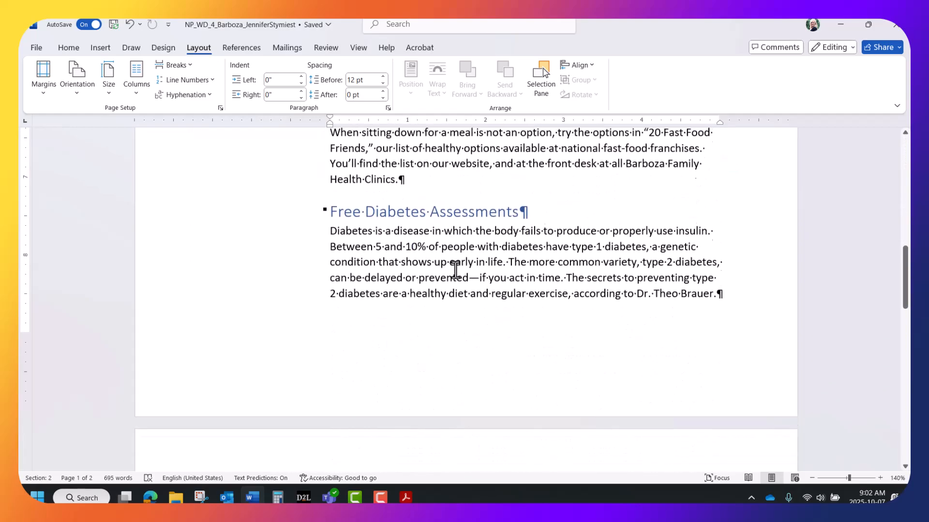
scroll(455, 270, down, 7)
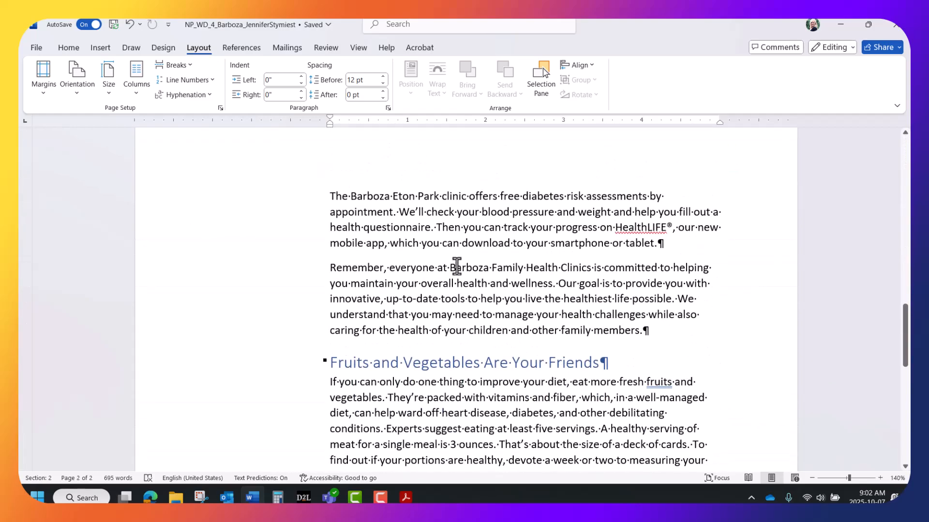
scroll(457, 265, down, 5)
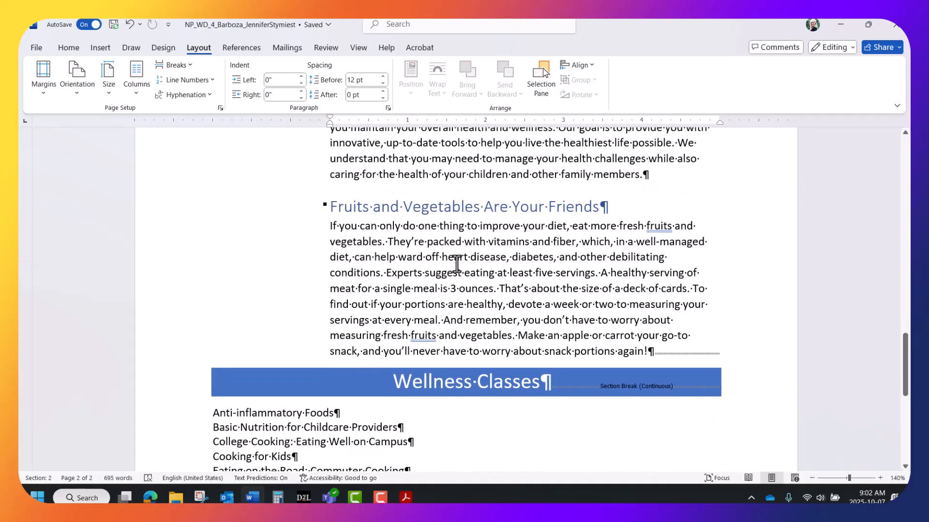
scroll(457, 265, down, 3)
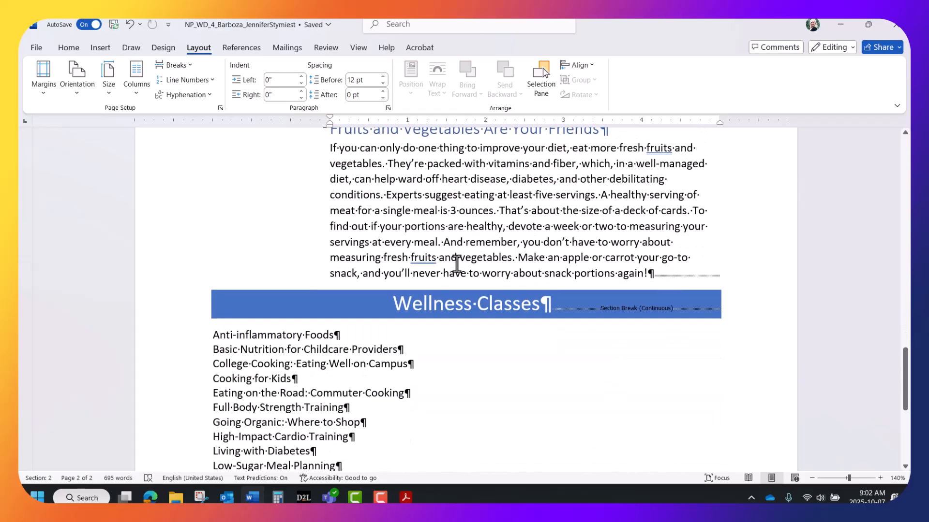
click(396, 306)
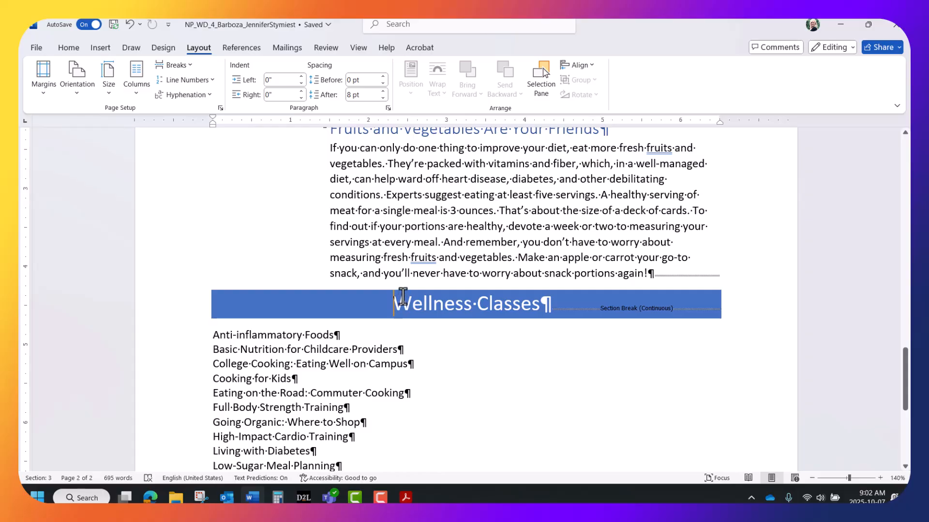
click(44, 89)
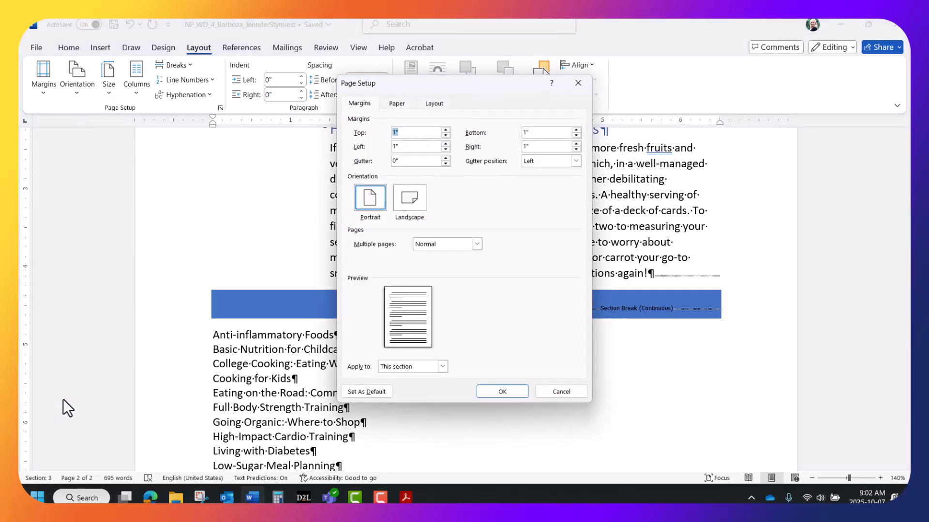
double_click(395, 146)
text(0.75)
double_click(534, 145)
key(BackSpace)
text(0.75)
click(486, 387)
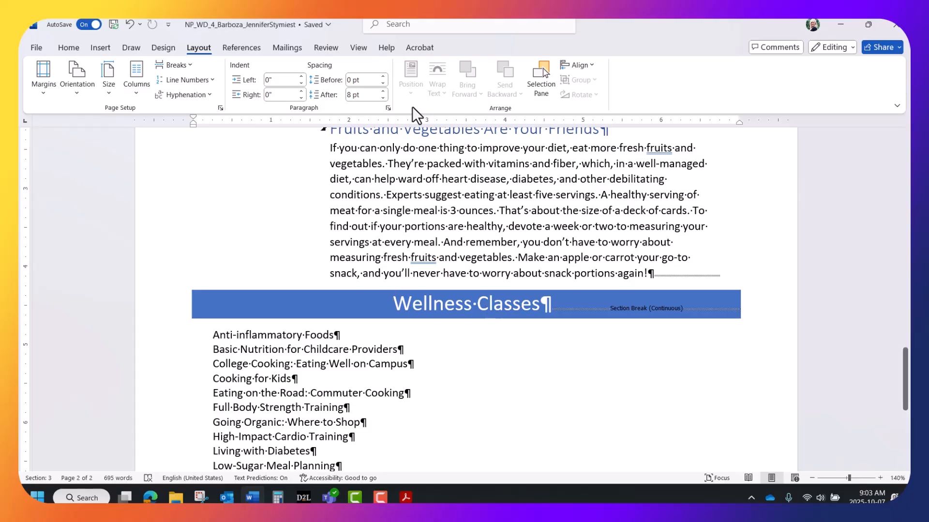
click(359, 47)
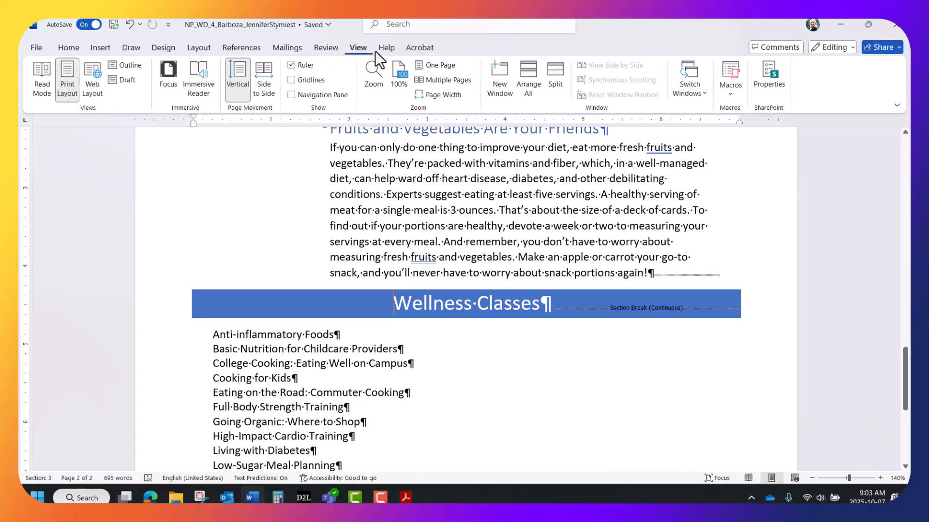
click(437, 77)
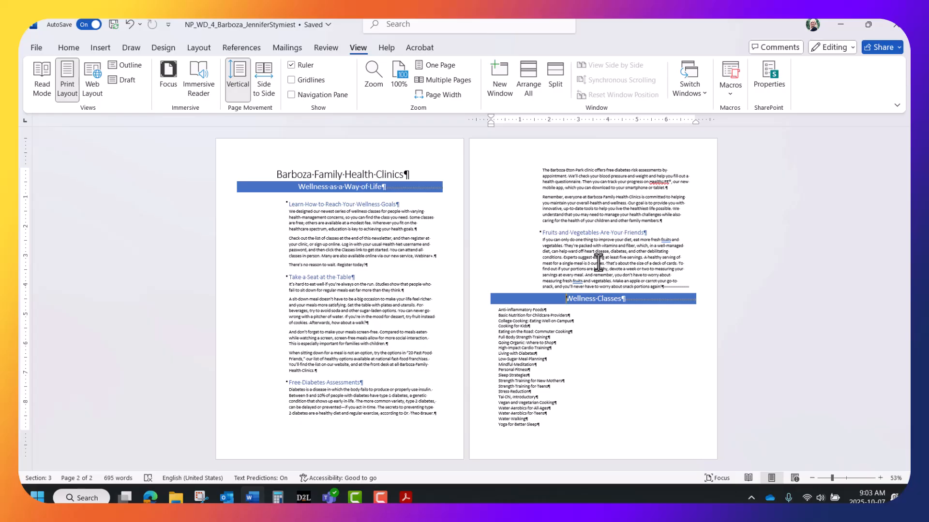
click(518, 318)
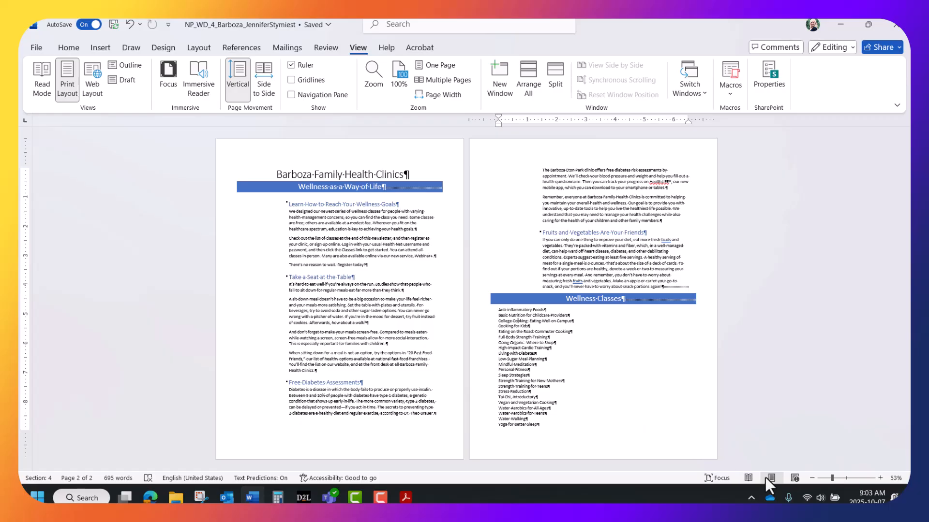
click(881, 477)
click(881, 476)
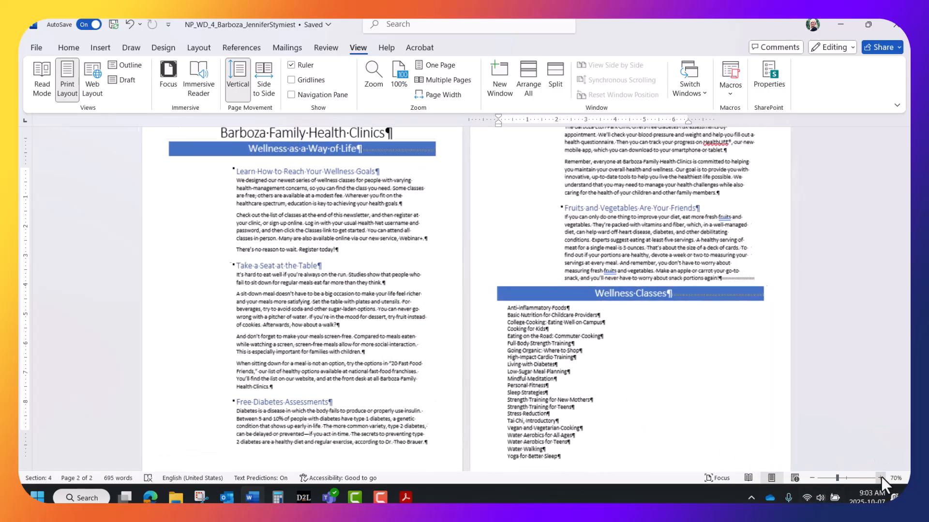
click(881, 477)
click(881, 476)
click(881, 477)
click(881, 477)
click(881, 477)
click(881, 477)
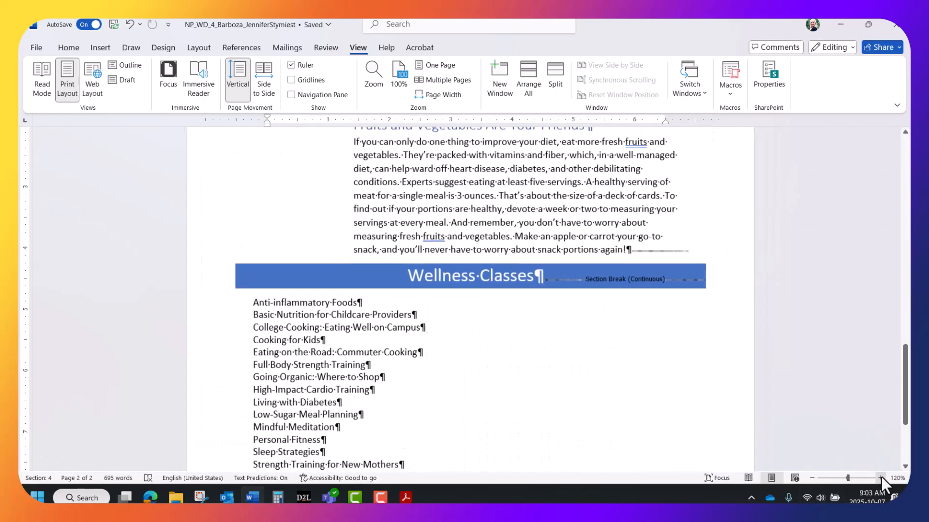
click(881, 477)
scroll(708, 398, down, 3)
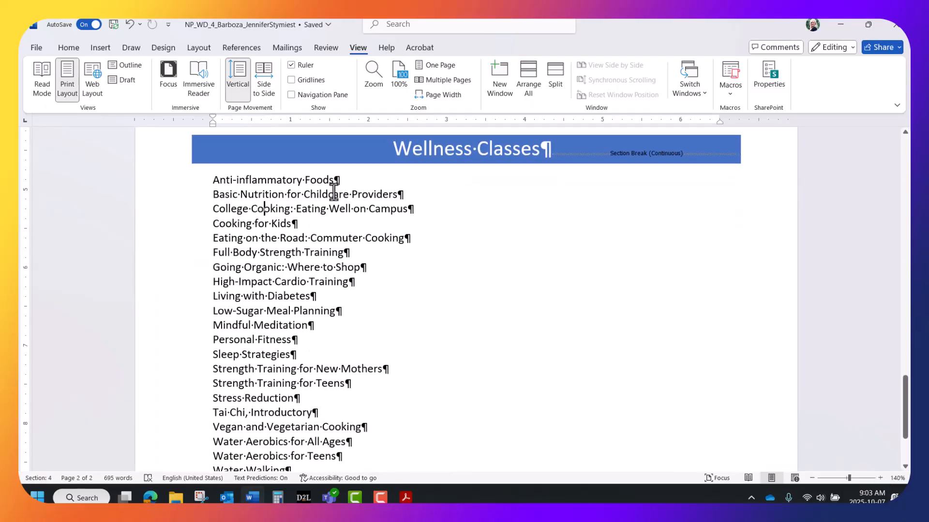
click(267, 237)
click(196, 47)
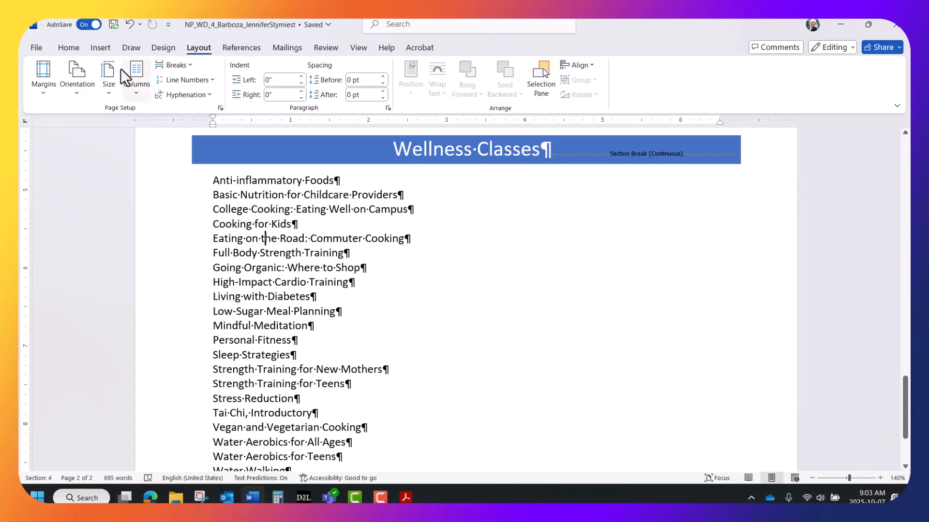
Format the Wellness Classes list with the Three preset in the Columns dialog.
click(137, 92)
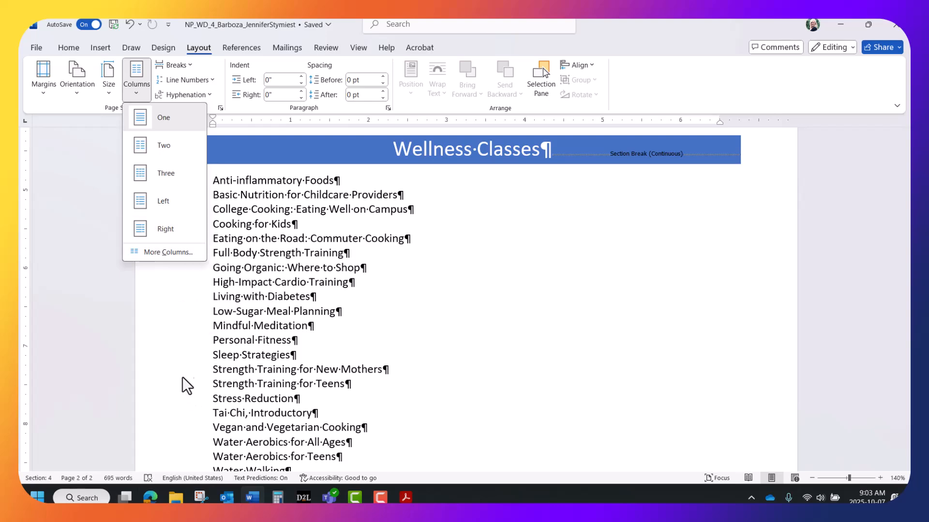
click(167, 251)
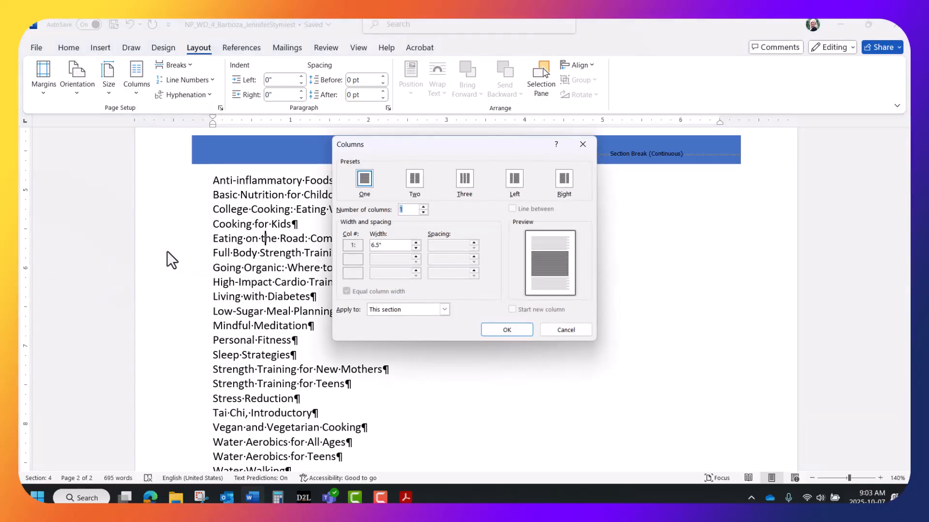
click(462, 178)
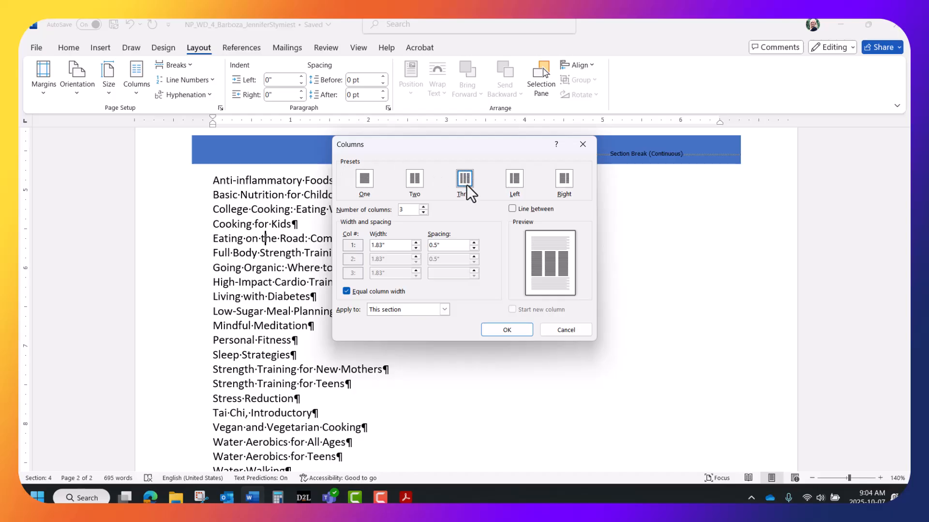
click(497, 330)
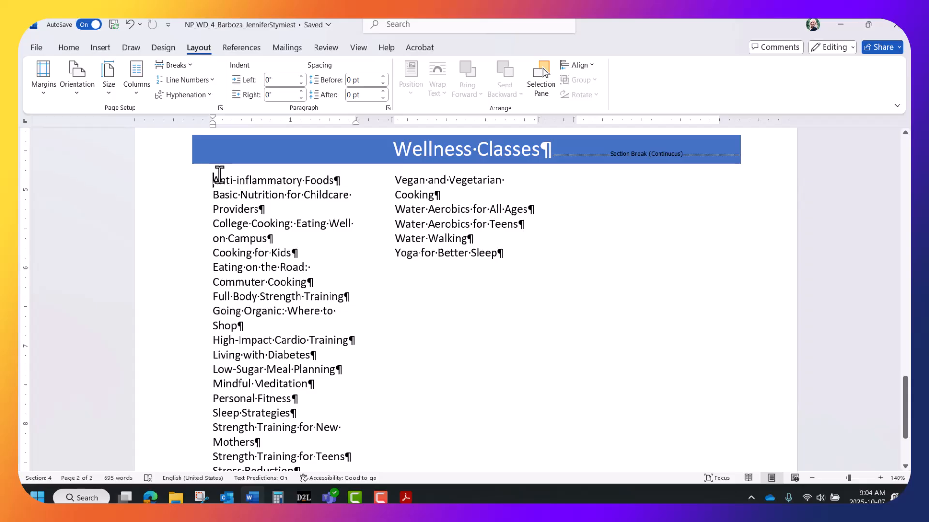
Select the whole class list and give it a 0.4-inch hanging indent in the Paragraph dialog.
shift+click(501, 256)
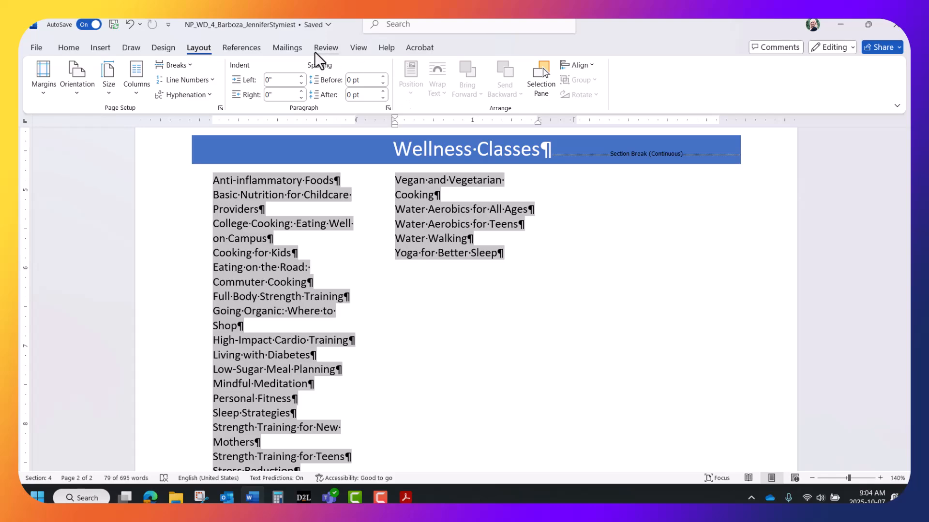
click(387, 107)
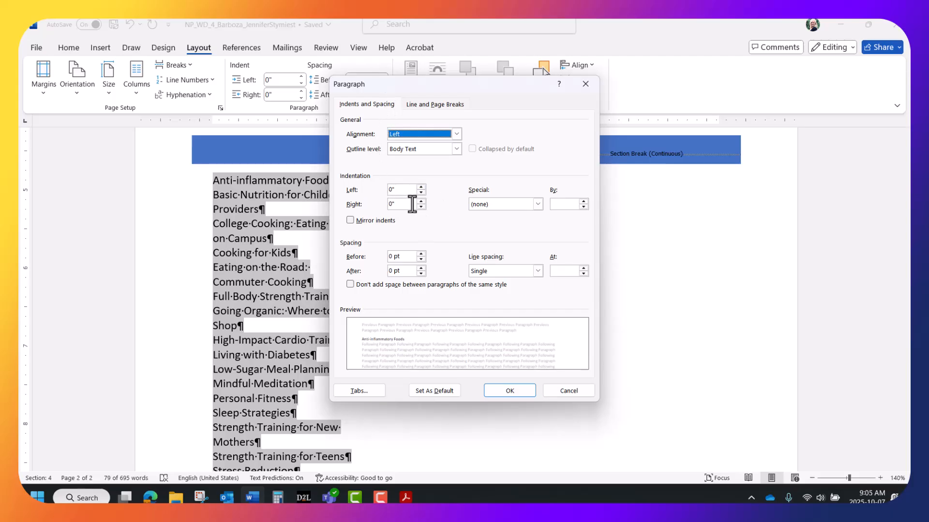
click(537, 204)
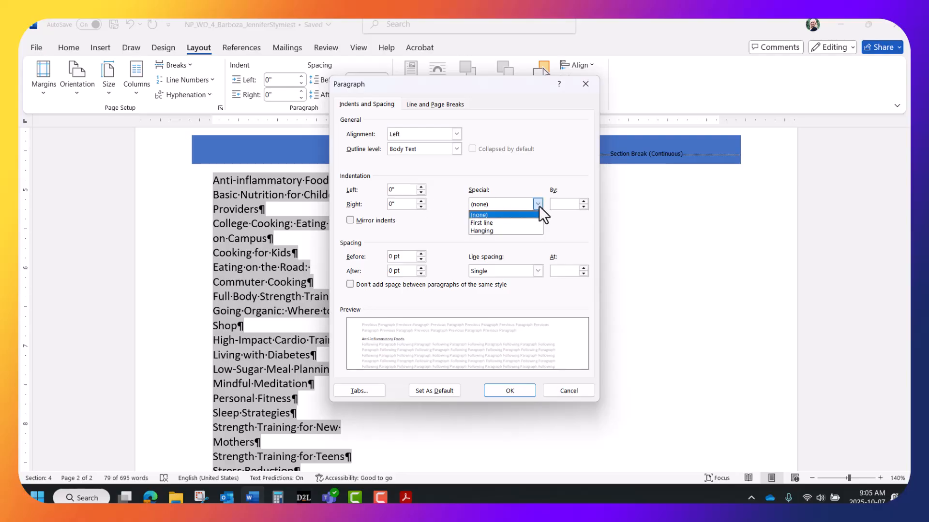
click(518, 231)
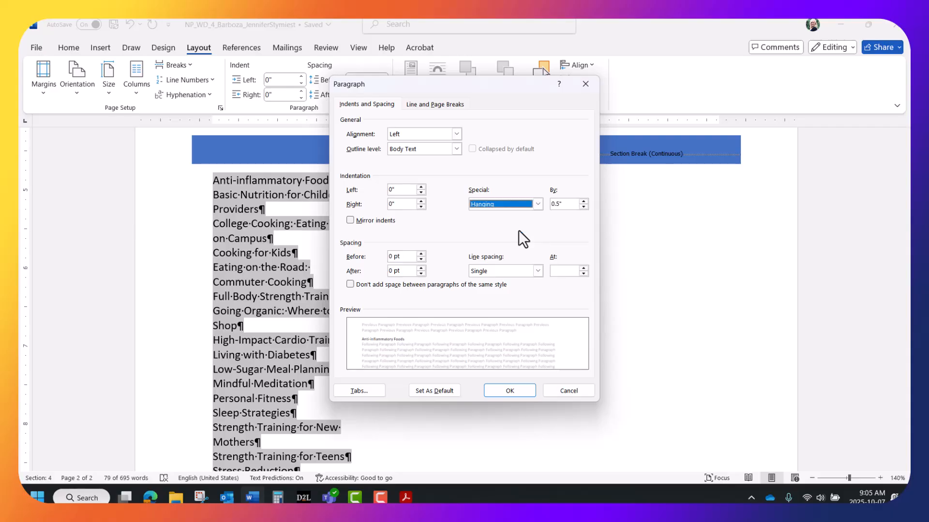
click(567, 207)
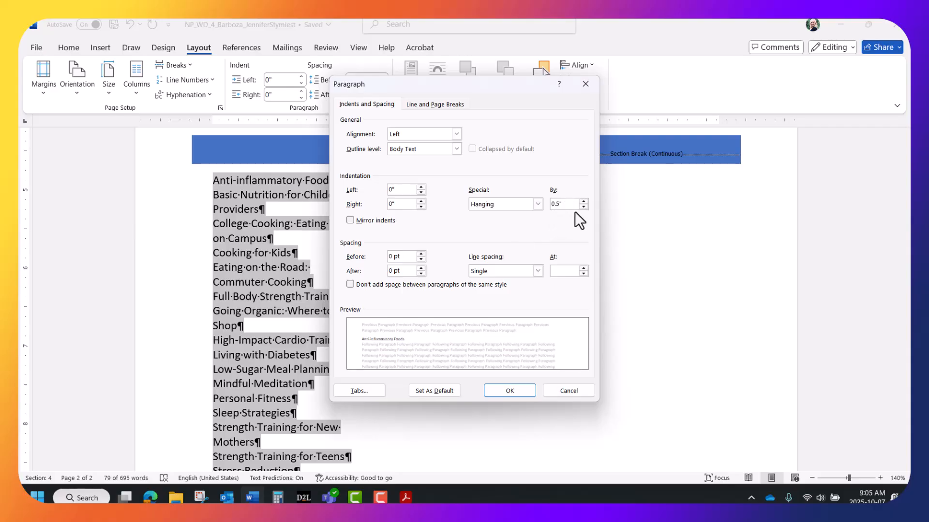
click(584, 207)
click(494, 390)
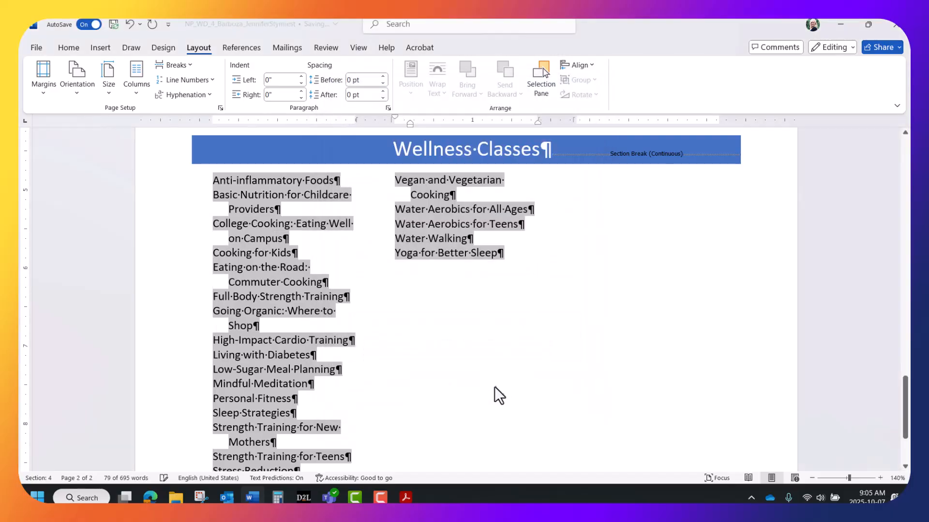
click(242, 194)
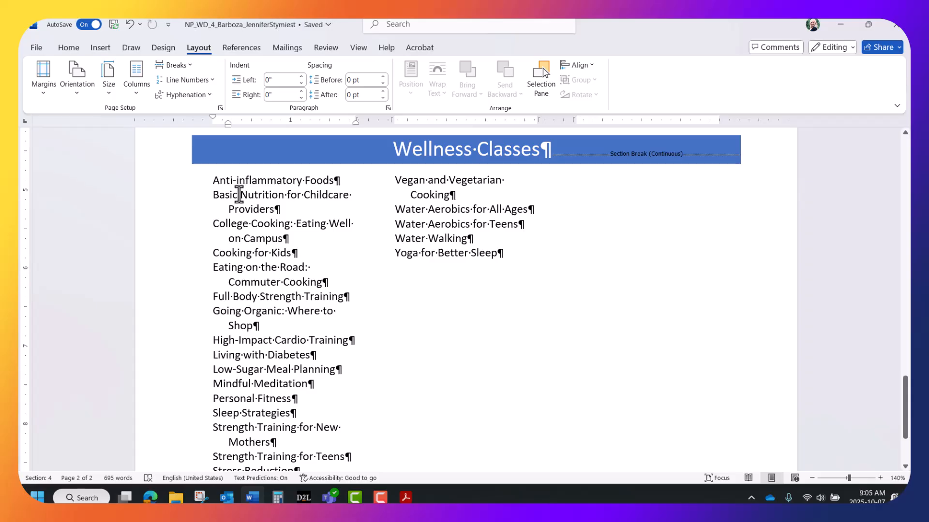
Search the document for 'Webina' and place the cursor right after Webinar+ in the registration paragraph.
click(80, 476)
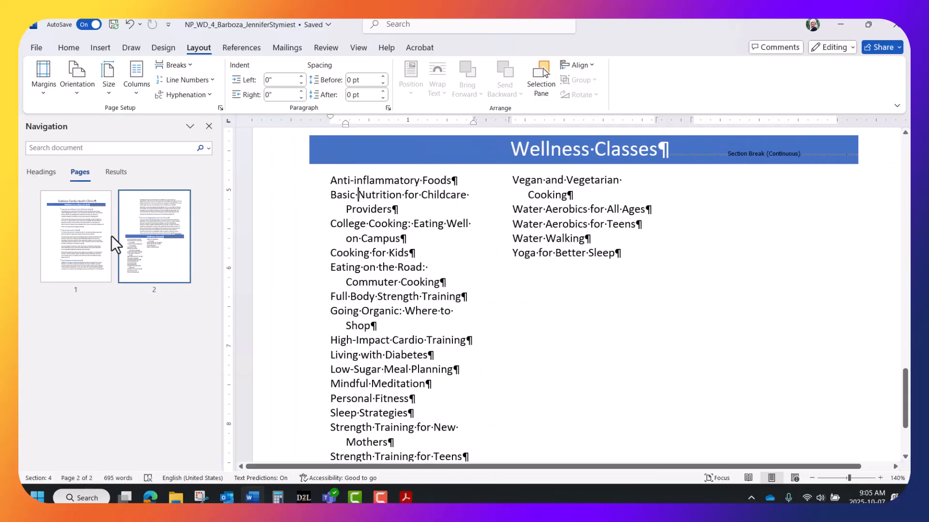
click(115, 172)
click(123, 148)
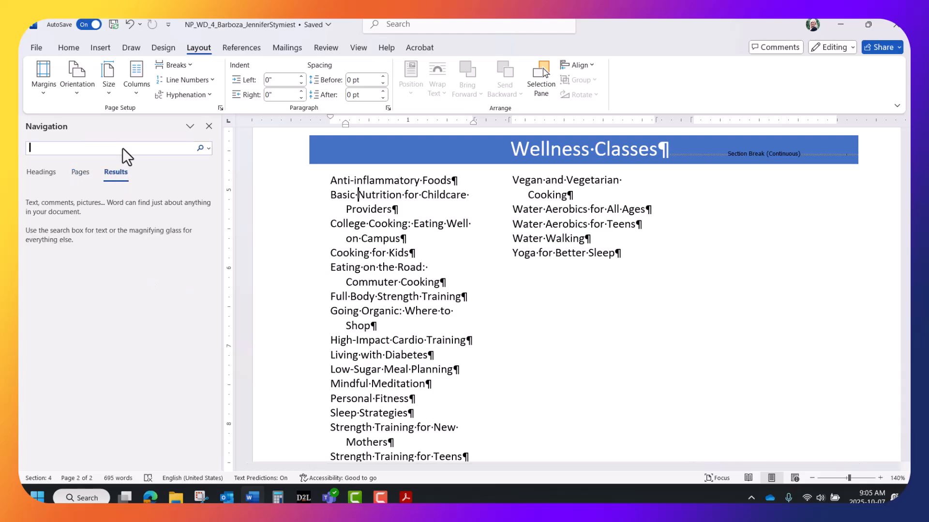
text(Webinar)
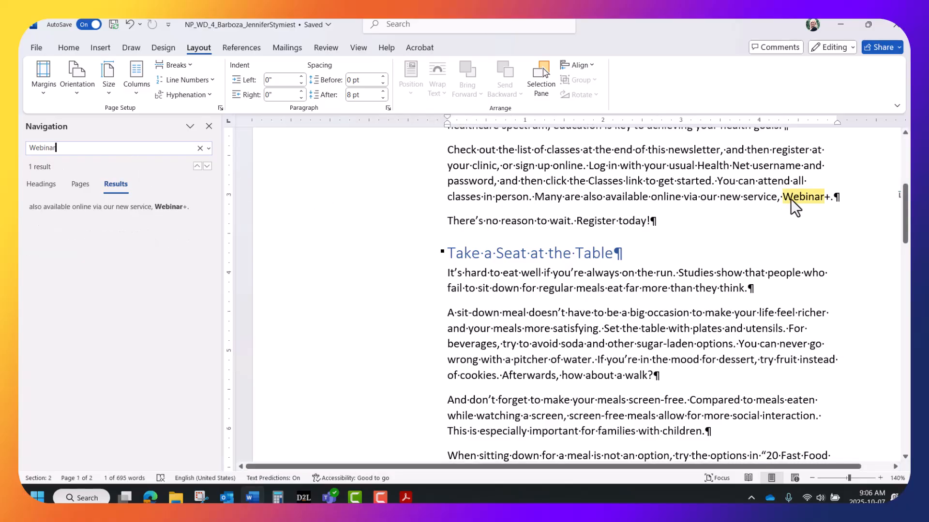
click(810, 197)
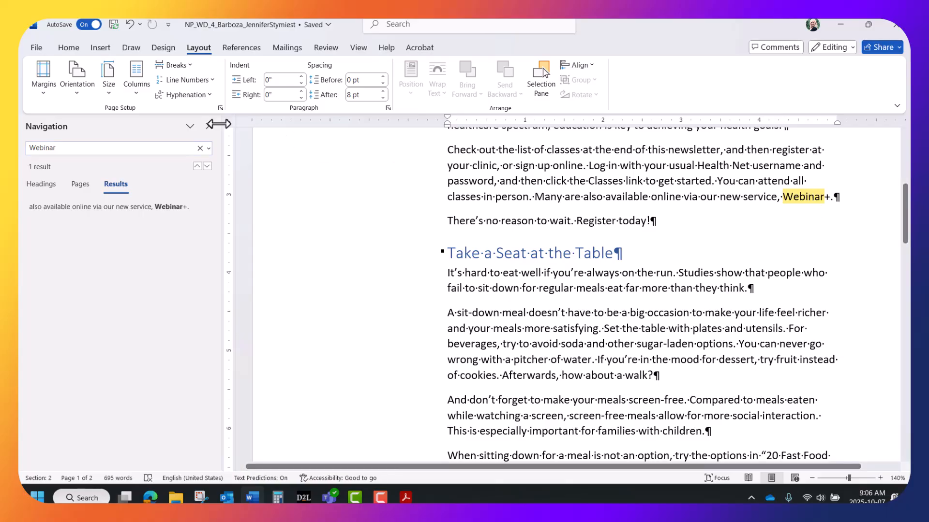
click(208, 124)
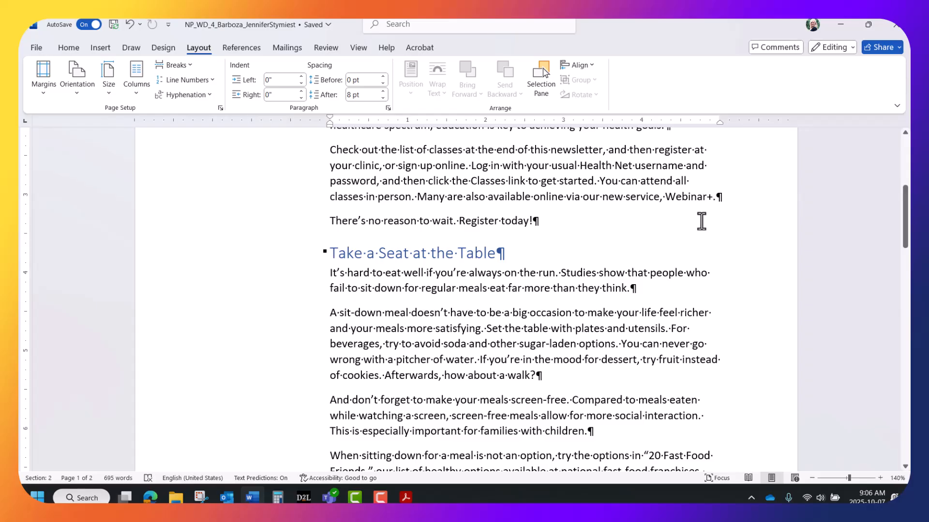
Type (r) after Webinar+ so AutoCorrect makes it Webinar+®, keeping the following period.
text(()
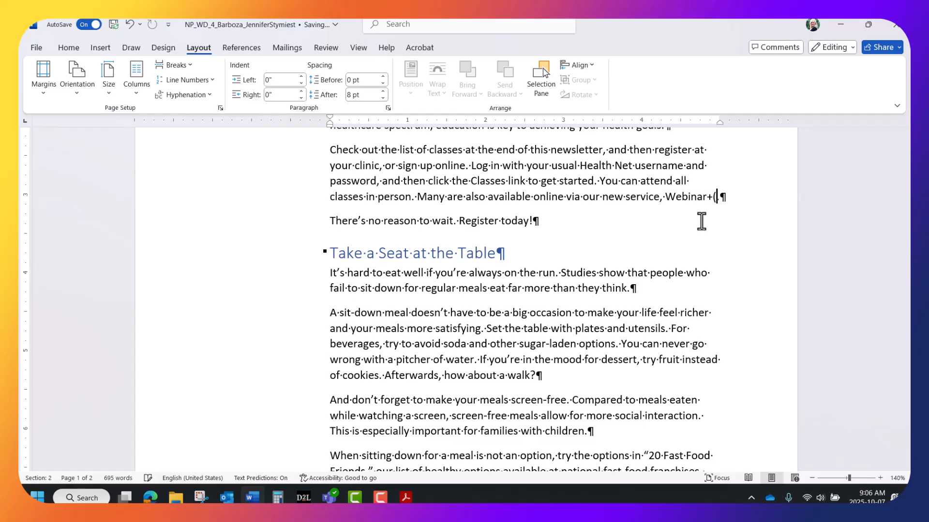
text(r+(r.)
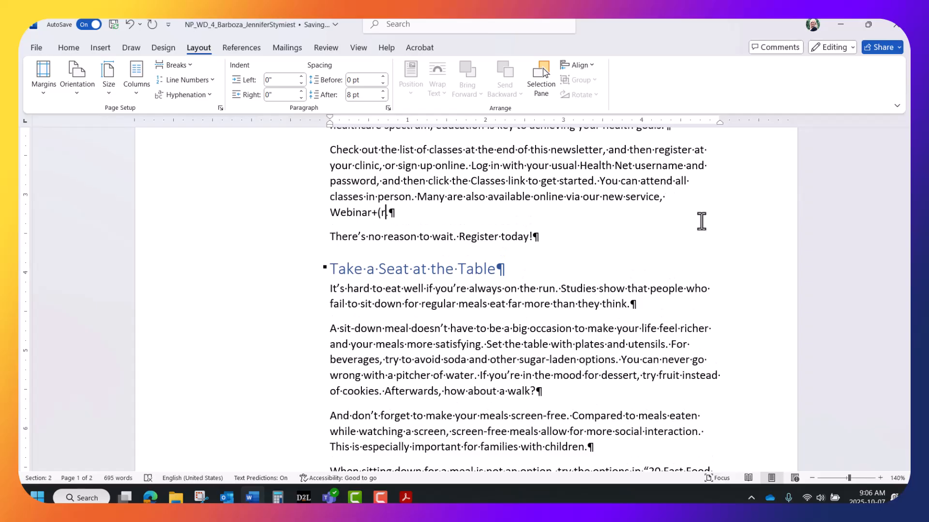
text())
text(.)
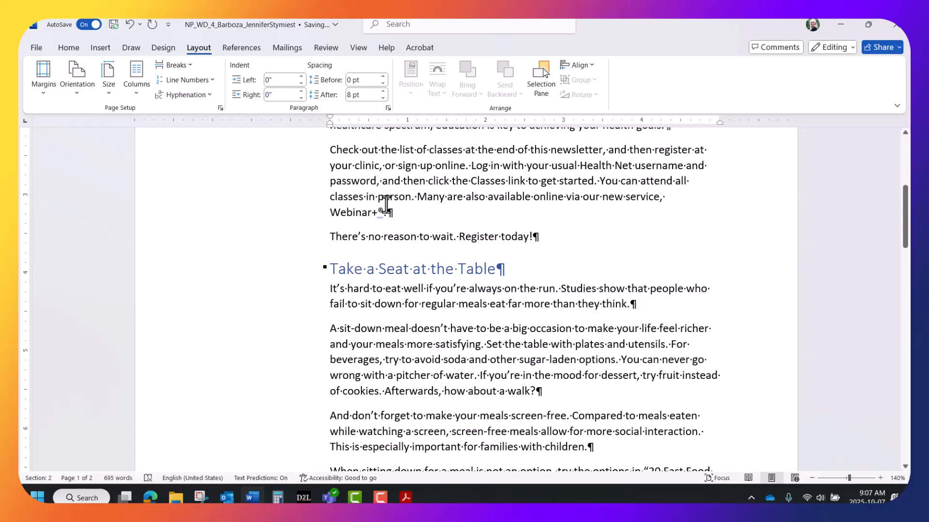
click(36, 46)
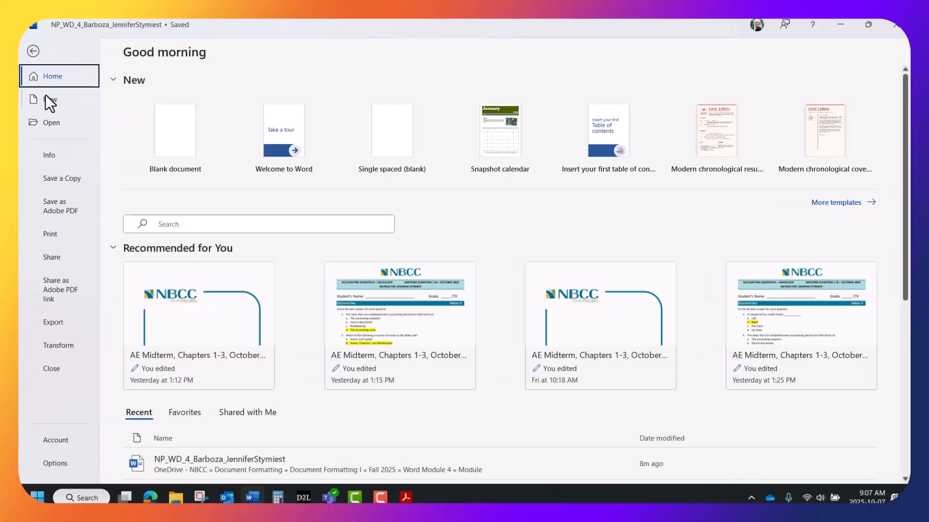
View the AutoCorrect settings under Proofing in Word Options, then cancel both dialogs unchanged.
click(51, 462)
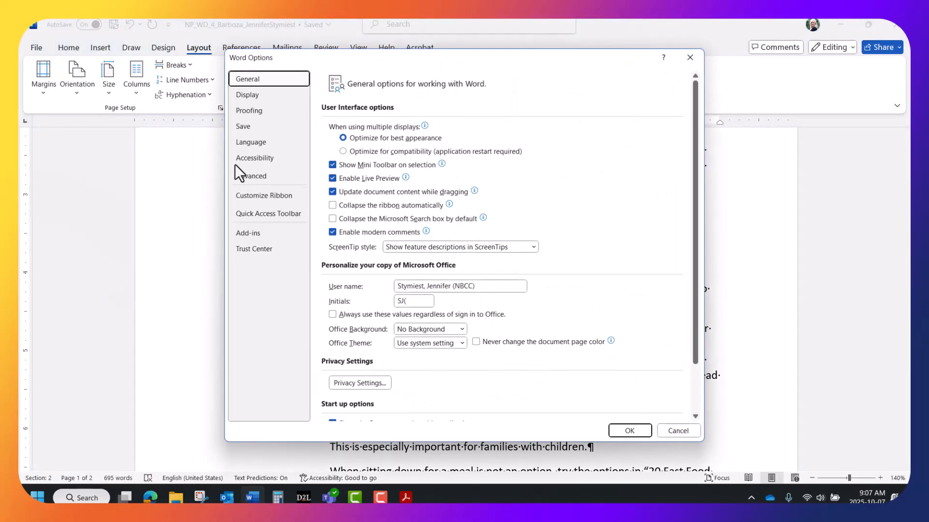
click(256, 110)
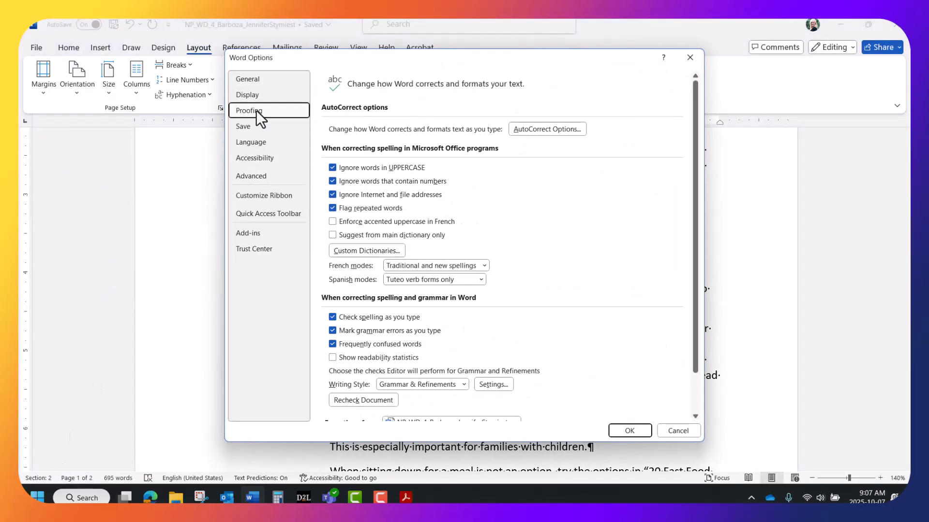
click(548, 129)
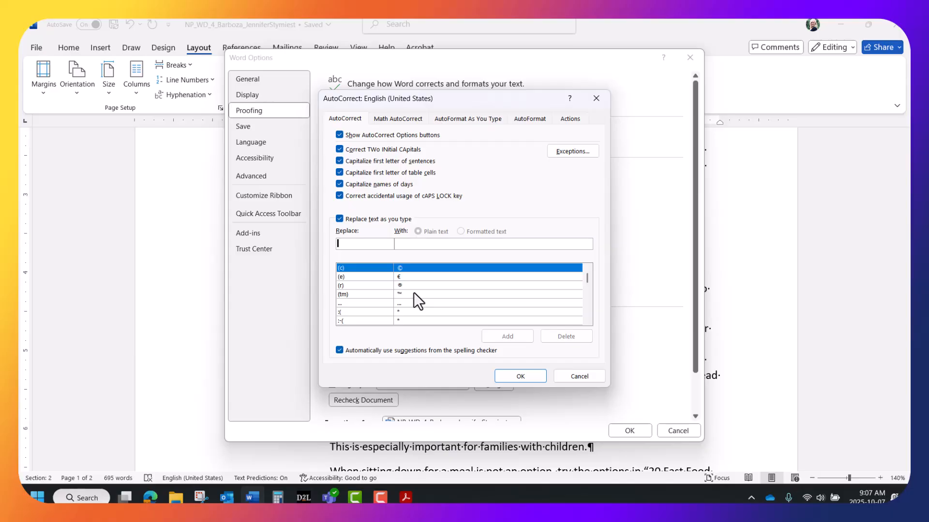
click(582, 376)
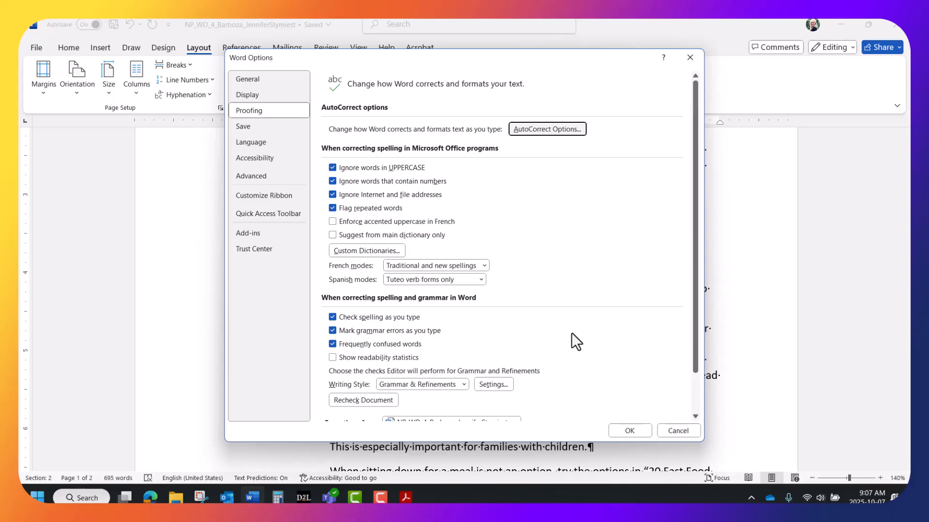
click(668, 428)
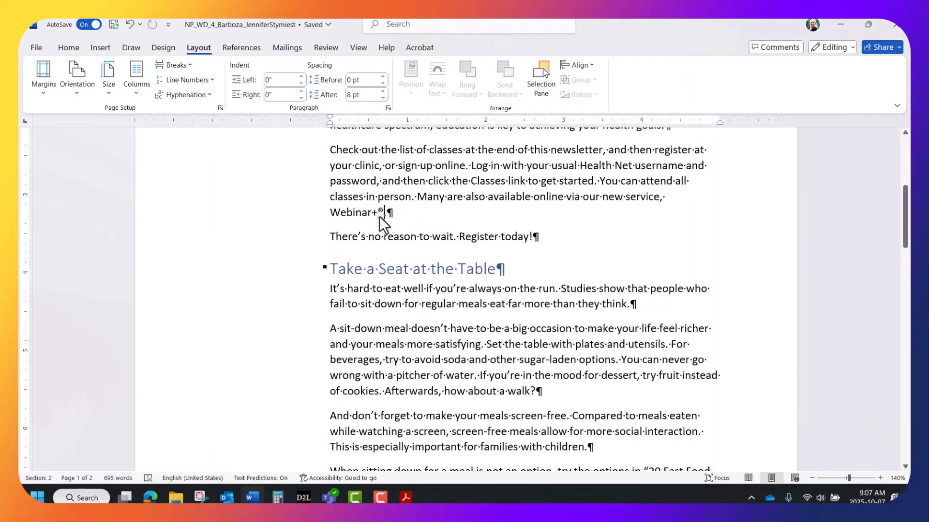
Open More Symbols, look over the Special Characters tab, then return to the Symbols grid.
click(99, 47)
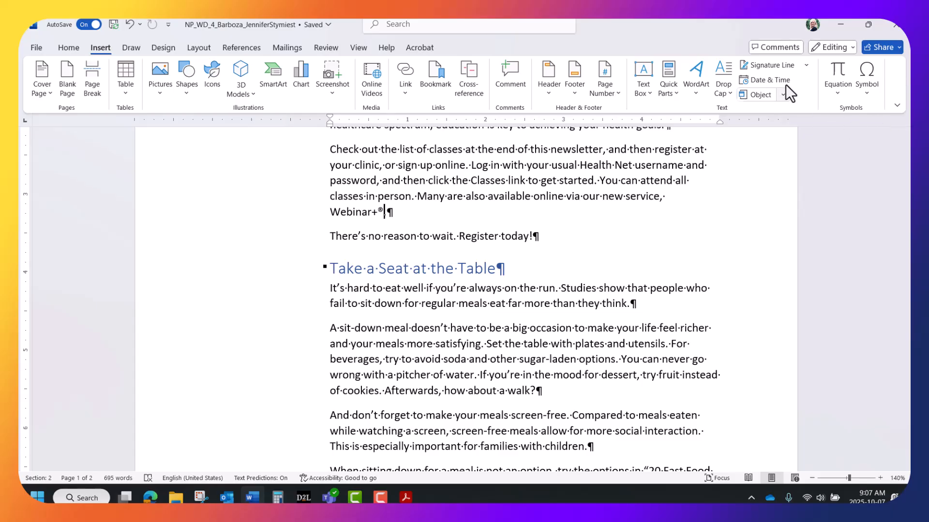
click(868, 92)
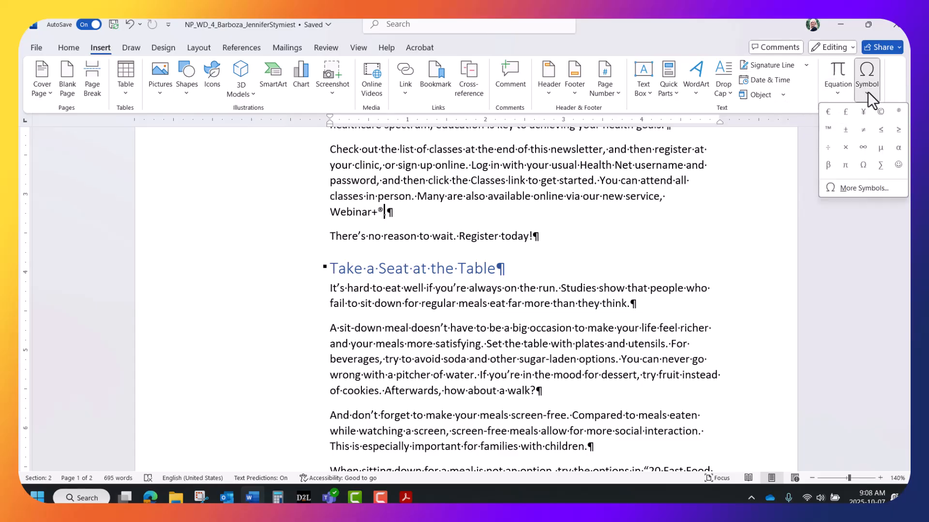
click(861, 188)
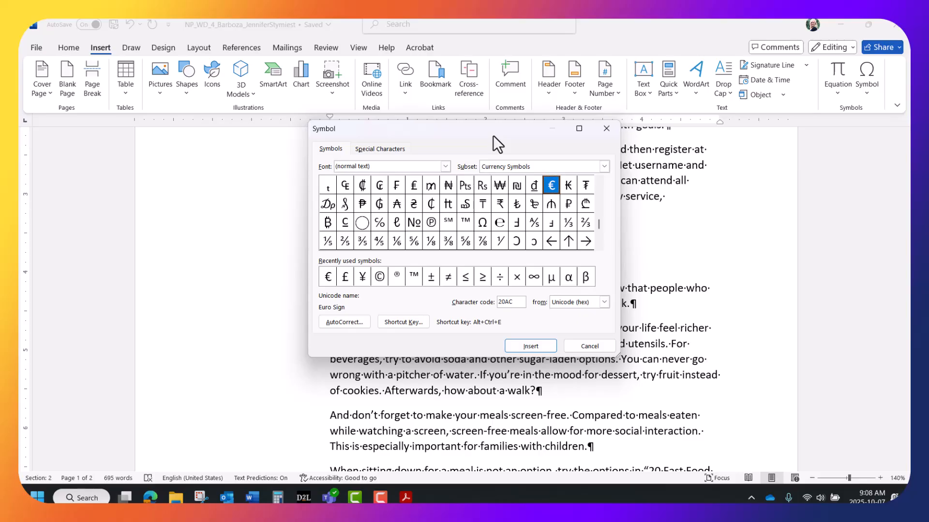
click(385, 145)
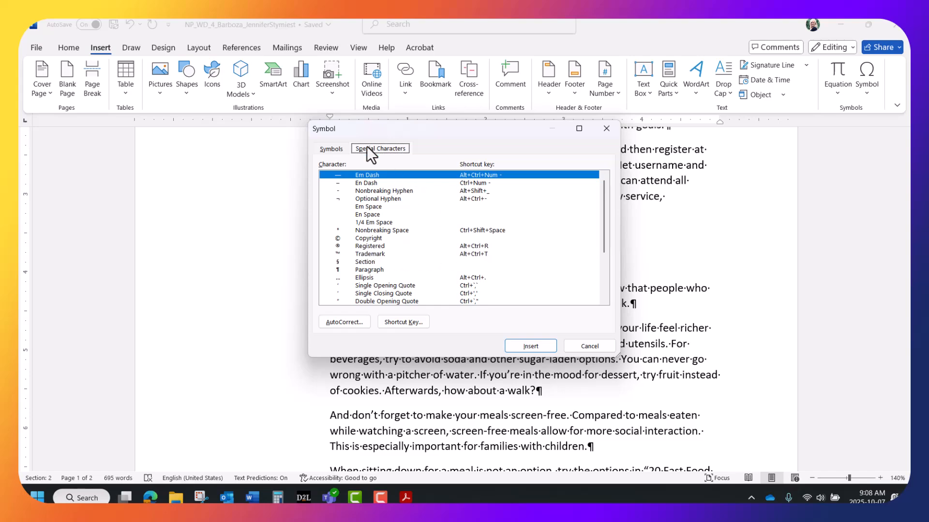
click(332, 148)
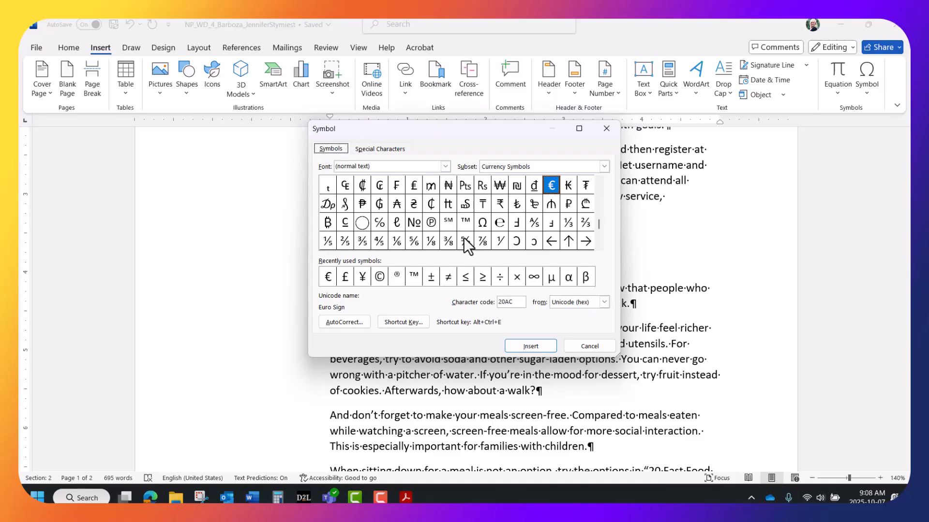
Browse the symbol fonts and scroll through the symbol subsets, then cancel without inserting anything.
click(448, 165)
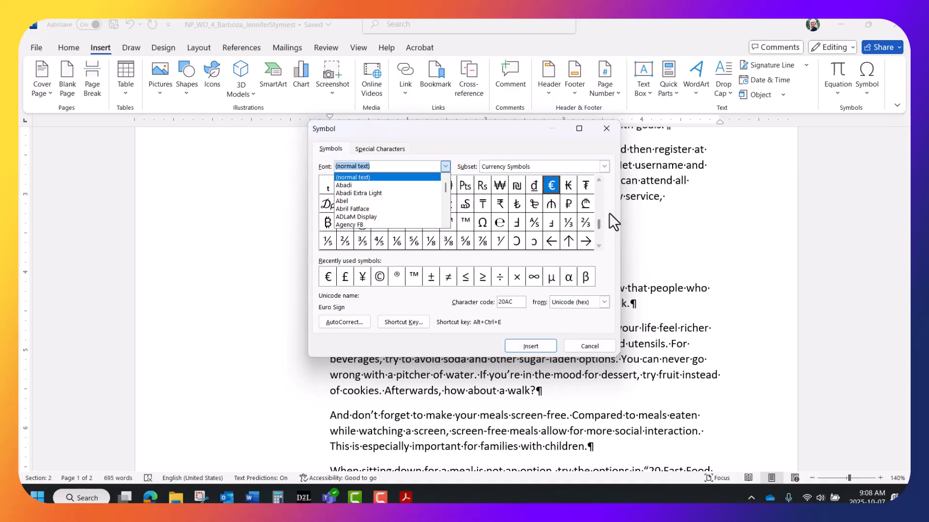
drag(597, 219, 599, 182)
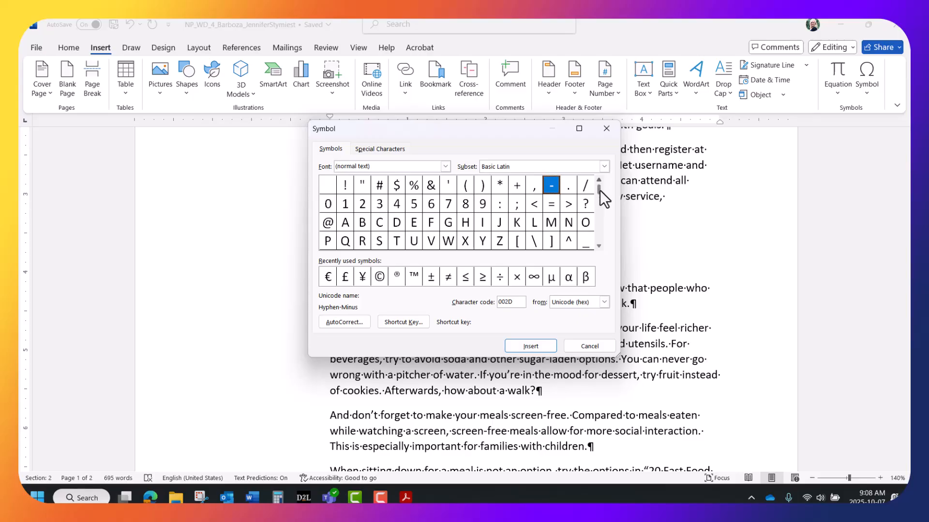
click(598, 245)
click(598, 245)
click(597, 246)
click(598, 245)
click(597, 245)
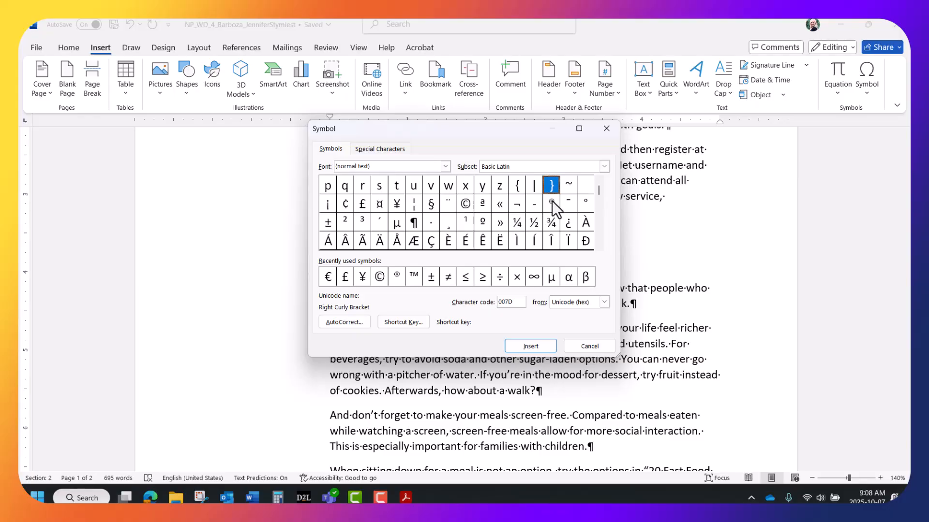
click(600, 245)
click(599, 245)
click(599, 246)
click(599, 246)
click(599, 245)
click(600, 246)
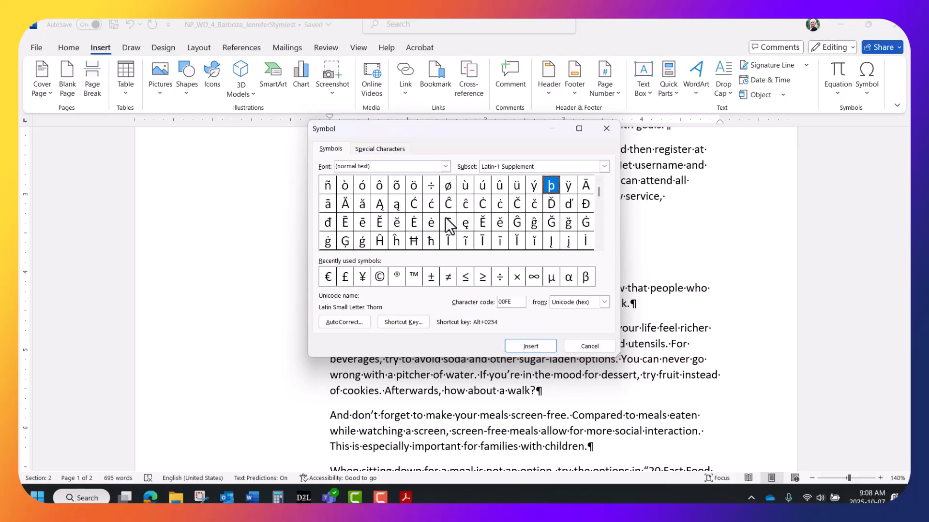
click(598, 246)
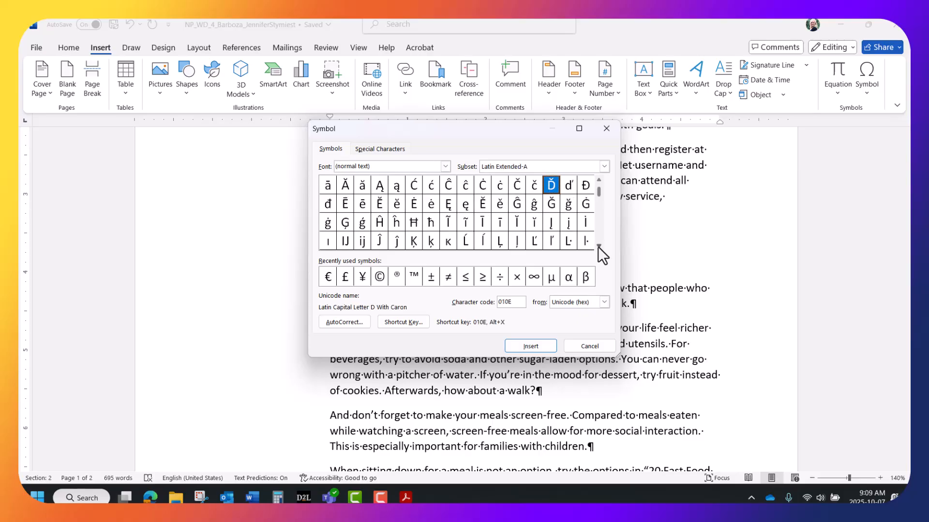
click(598, 246)
click(598, 246)
click(598, 246)
click(598, 246)
click(598, 247)
click(598, 246)
click(598, 246)
click(599, 246)
click(598, 246)
click(598, 246)
click(599, 246)
click(598, 246)
click(598, 246)
click(598, 246)
click(599, 246)
click(599, 247)
click(598, 247)
click(598, 246)
click(598, 246)
click(599, 246)
click(598, 246)
click(598, 246)
click(598, 247)
click(598, 246)
click(598, 246)
click(598, 246)
click(598, 246)
click(598, 246)
click(598, 246)
click(598, 246)
click(598, 246)
click(598, 246)
click(598, 246)
click(598, 246)
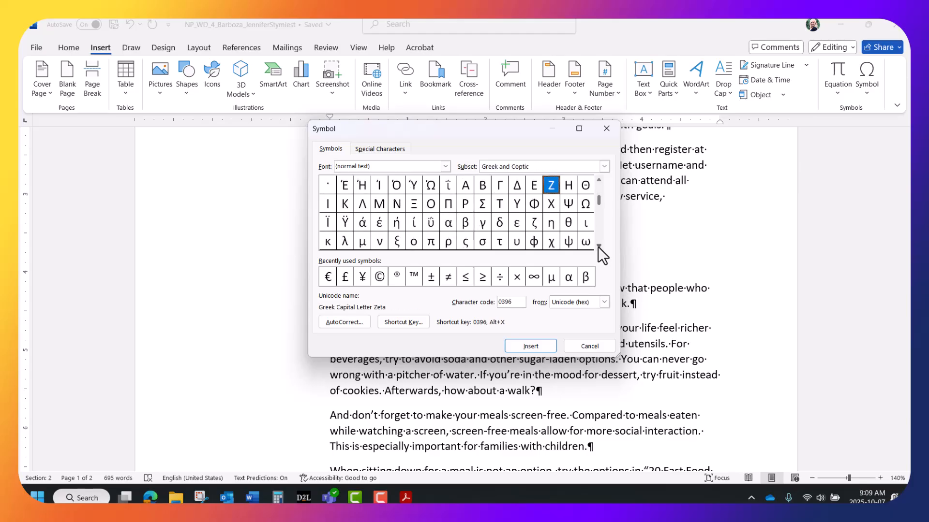
click(598, 246)
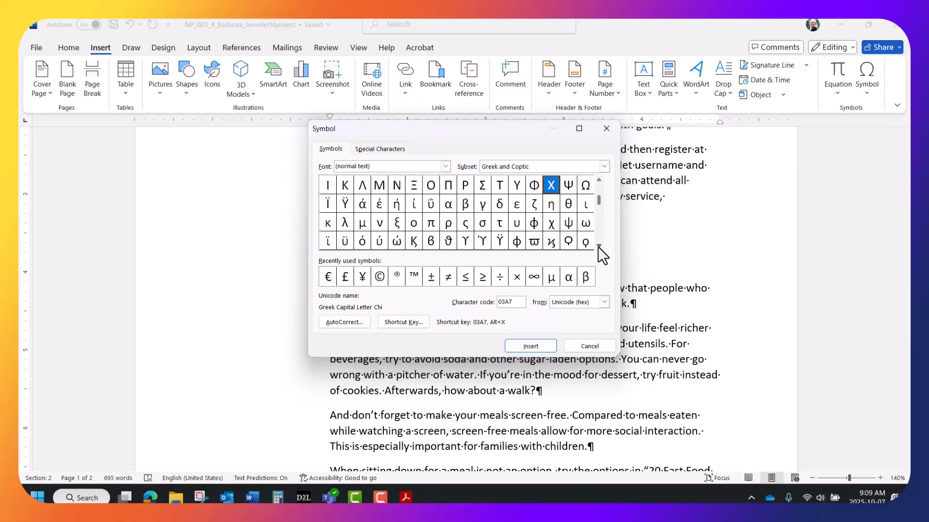
click(598, 247)
click(598, 246)
click(598, 247)
click(598, 246)
click(598, 246)
drag(598, 246, 596, 250)
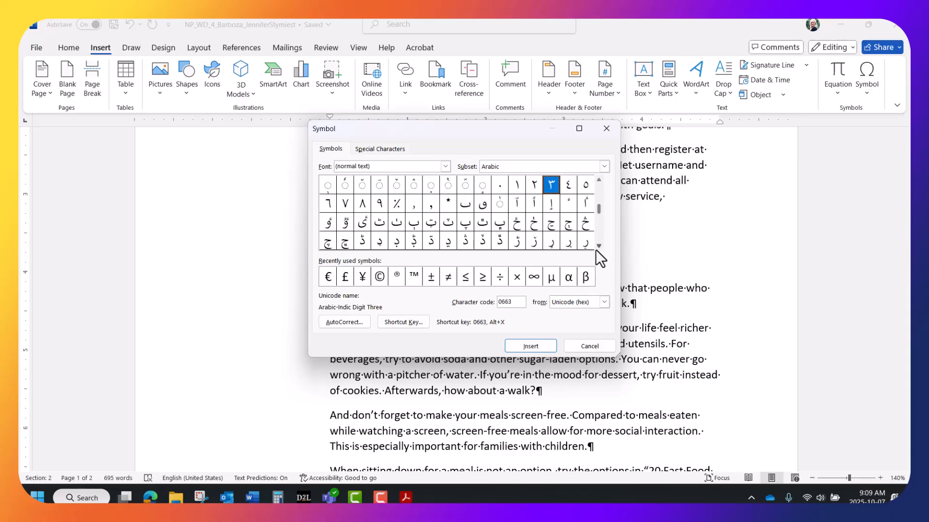
click(585, 346)
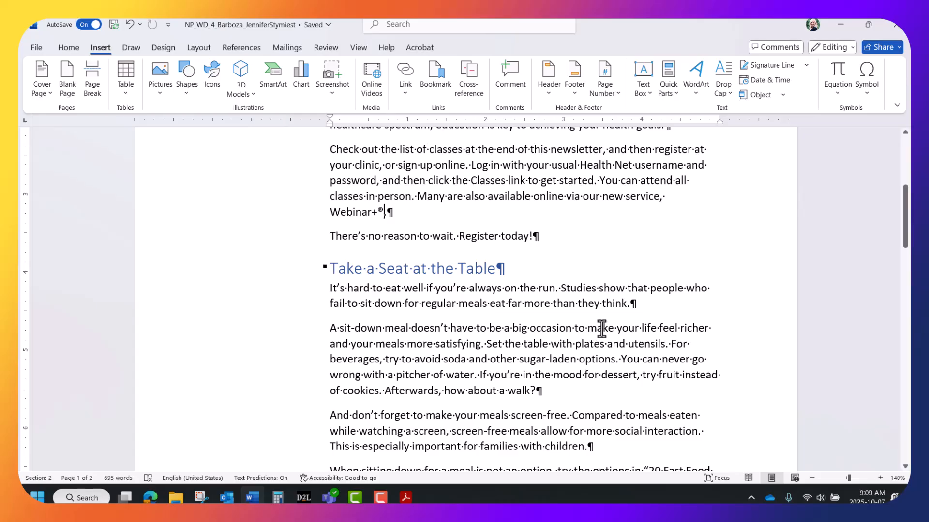
Scroll to the first heading and display both newsletter pages side by side with Multiple Pages.
scroll(595, 331, up, 5)
scroll(602, 329, up, 1)
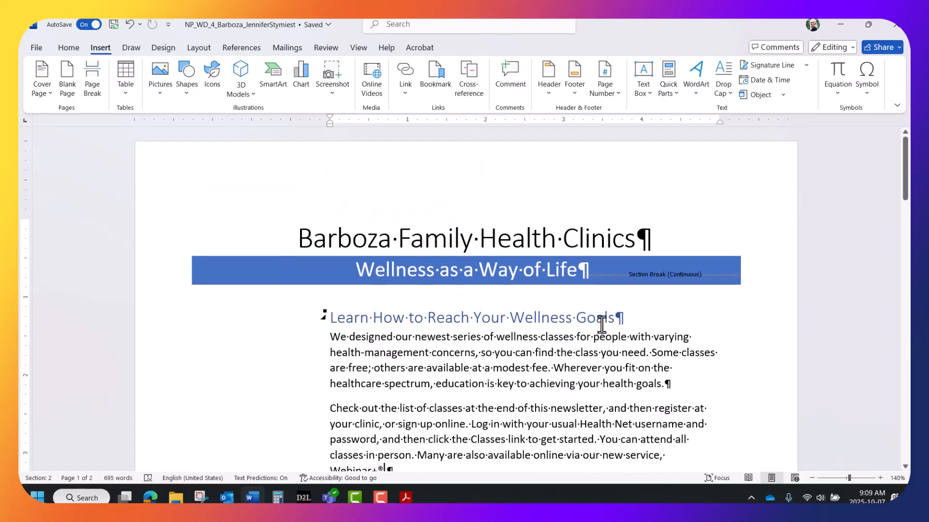
click(413, 320)
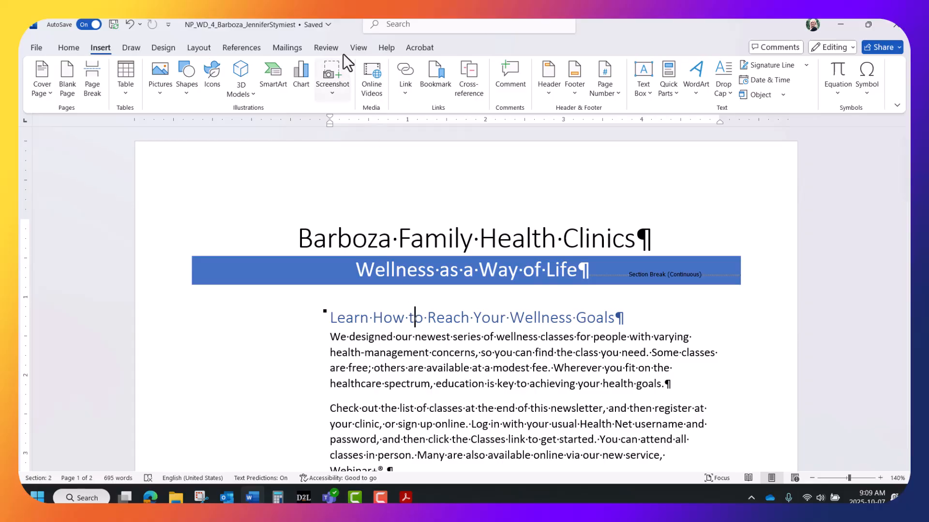
click(358, 47)
click(429, 78)
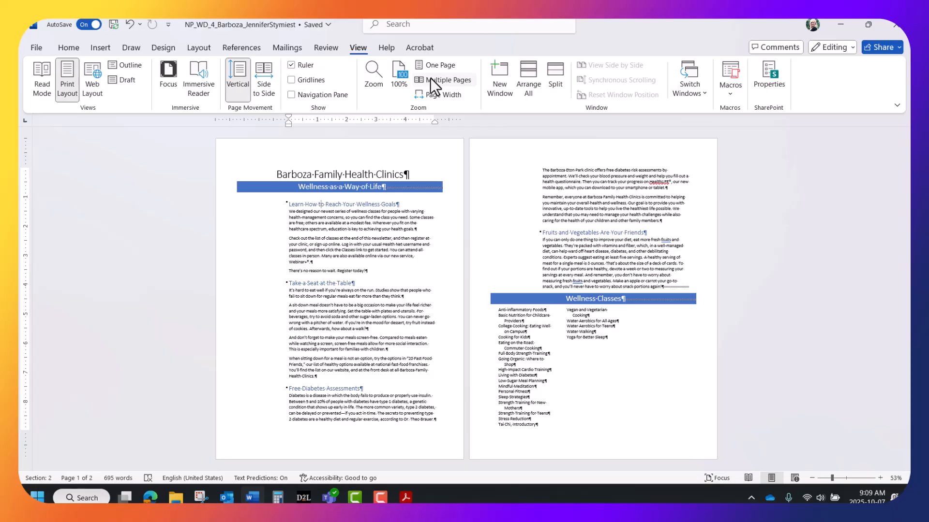
click(101, 47)
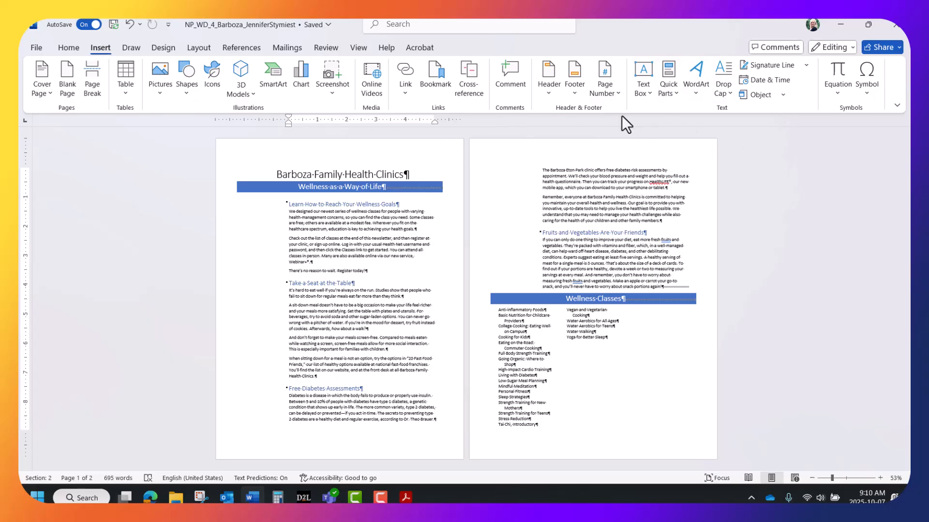
Insert the Ion Sidebar 1 text box from the Text Box gallery.
click(643, 91)
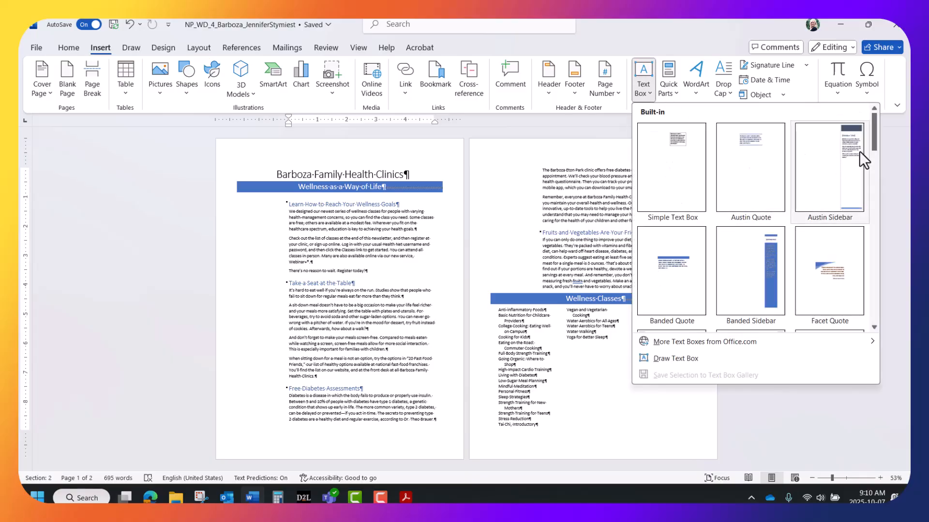
drag(872, 127, 873, 205)
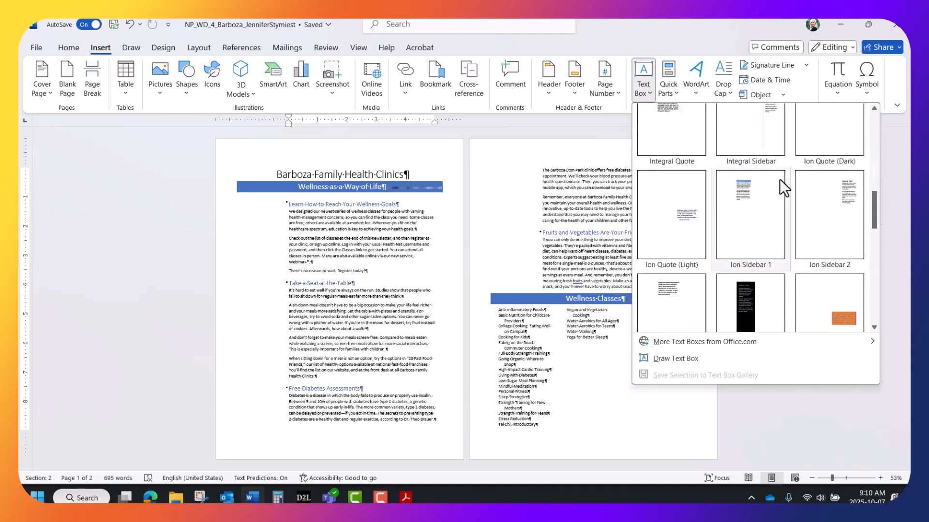
click(748, 191)
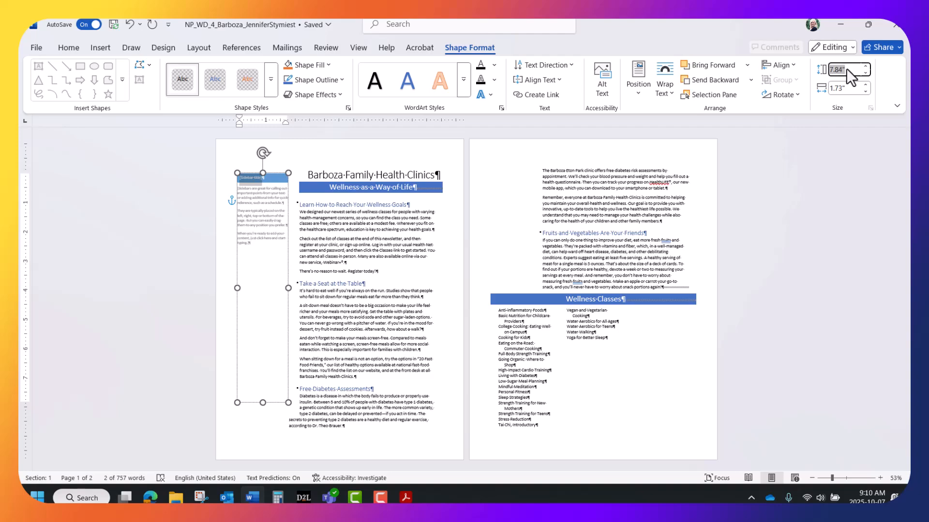
Set the sidebar text box to 4" high by 1.5" wide and zoom in on it.
text(4)
key(Return)
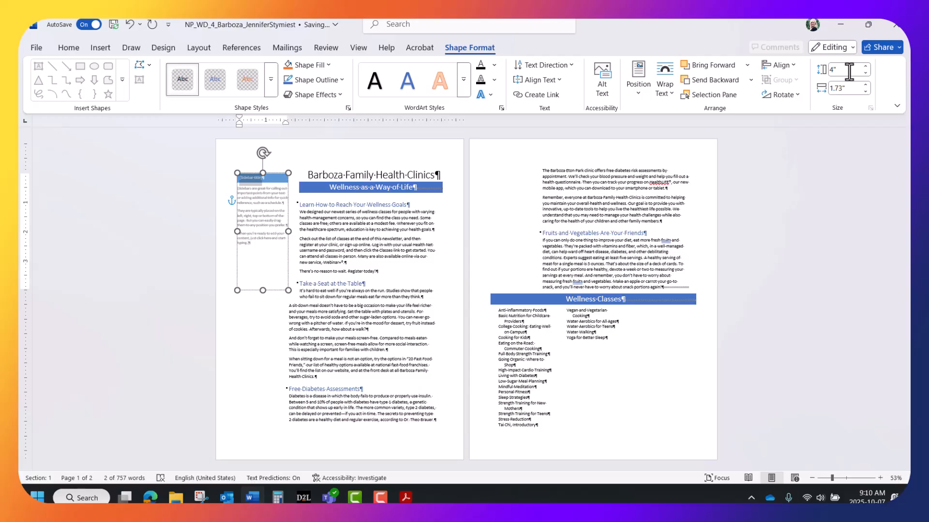
click(852, 88)
text(1.5)
key(Return)
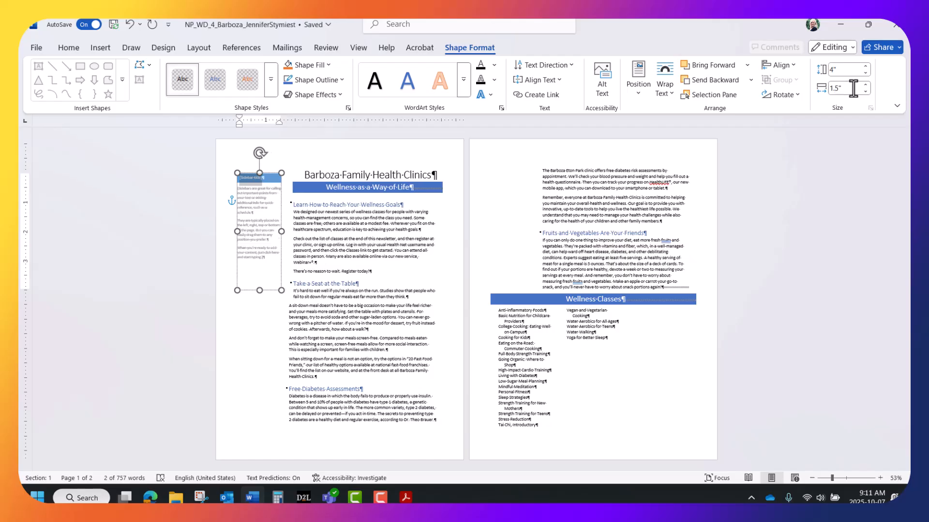
click(880, 477)
click(879, 478)
click(879, 477)
click(879, 478)
click(879, 478)
click(879, 478)
click(879, 477)
click(879, 478)
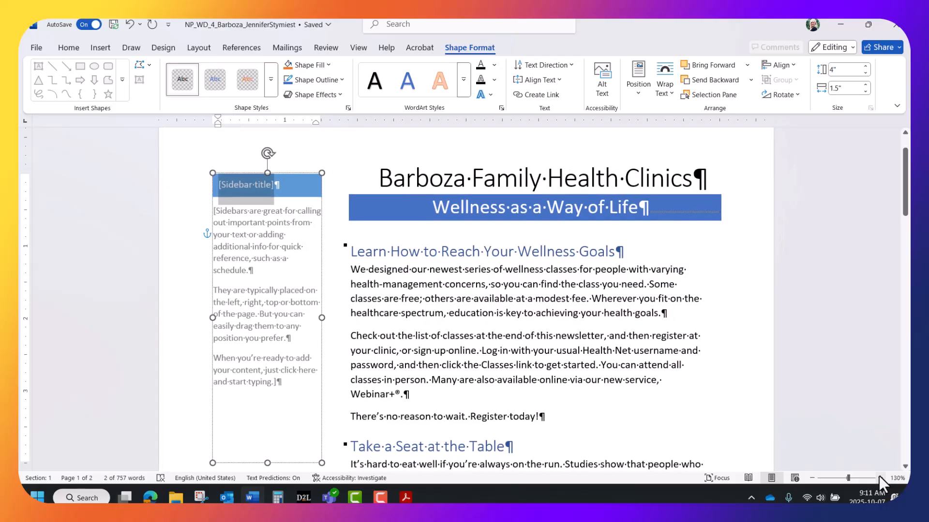
click(879, 478)
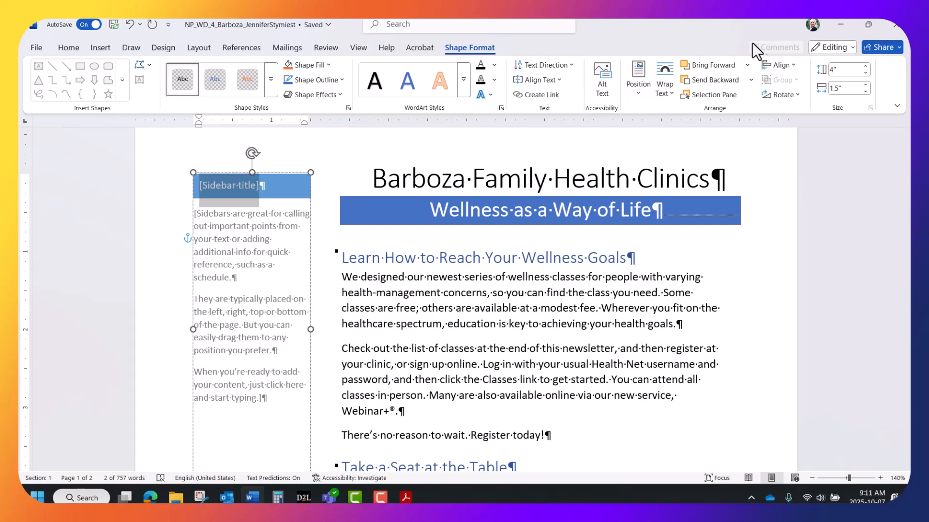
Select the whole sidebar text box and show its Layout Options wrapping choices.
click(793, 63)
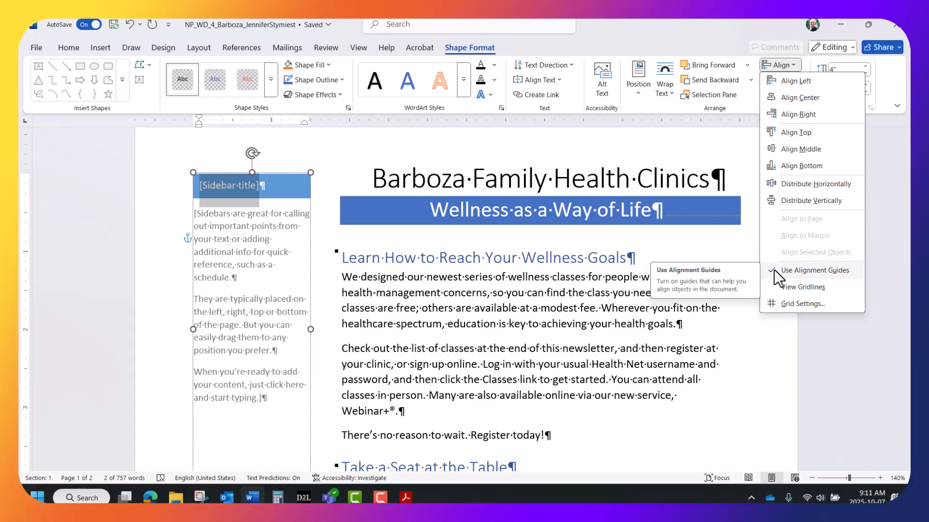
click(847, 320)
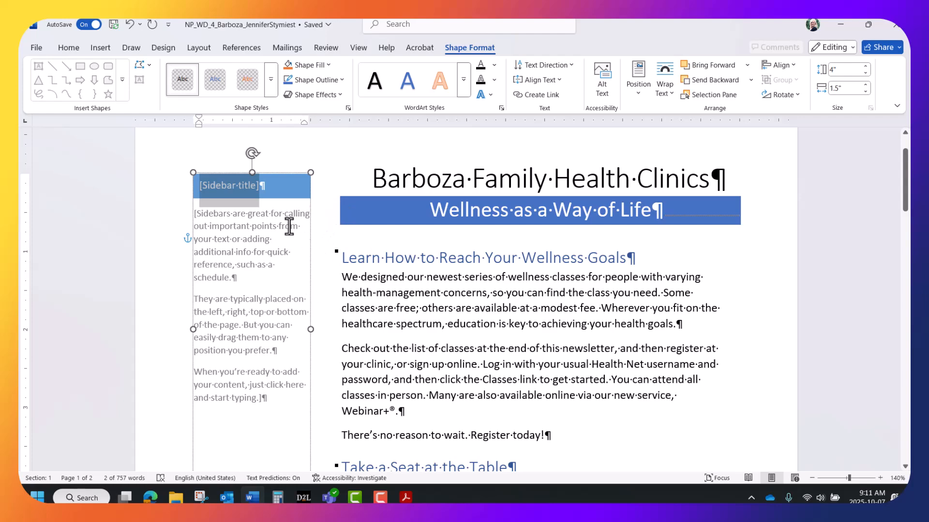
click(308, 271)
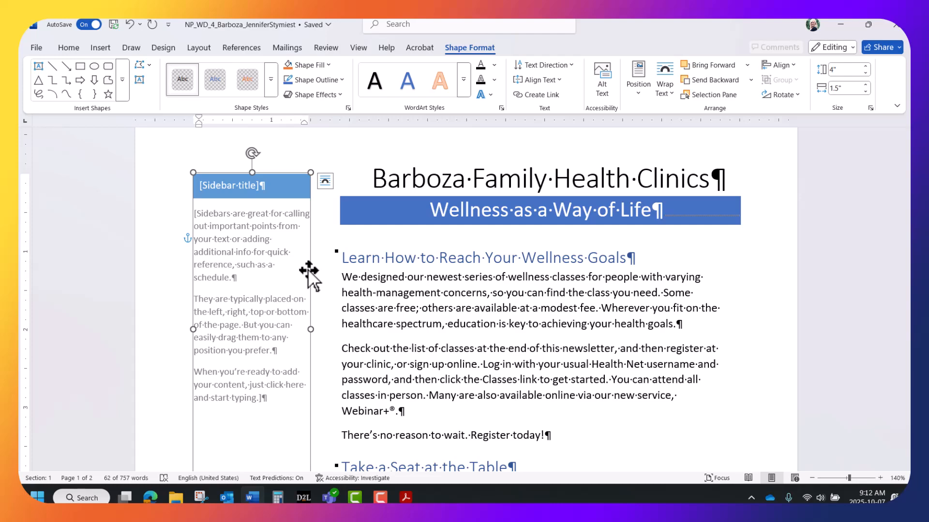
click(325, 179)
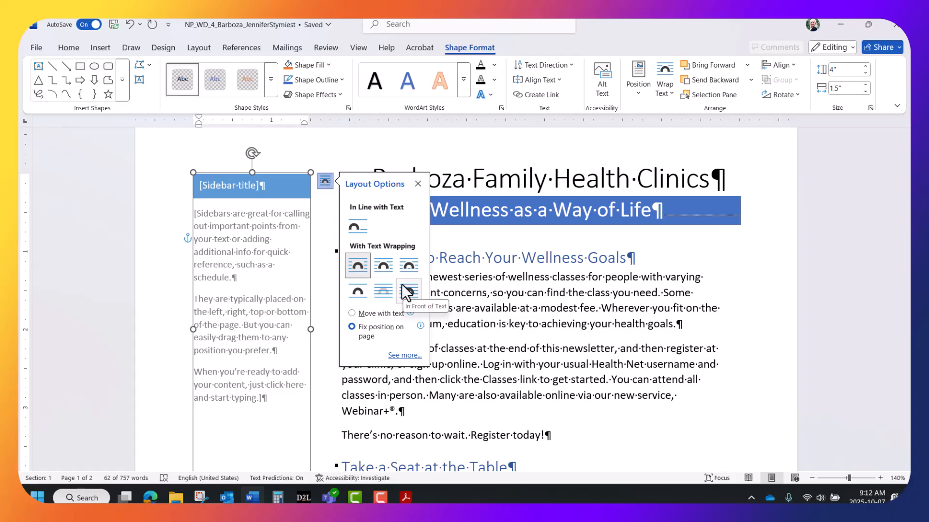
Drag the sidebar text box down until its top sits just below the blue Wellness banner.
click(306, 241)
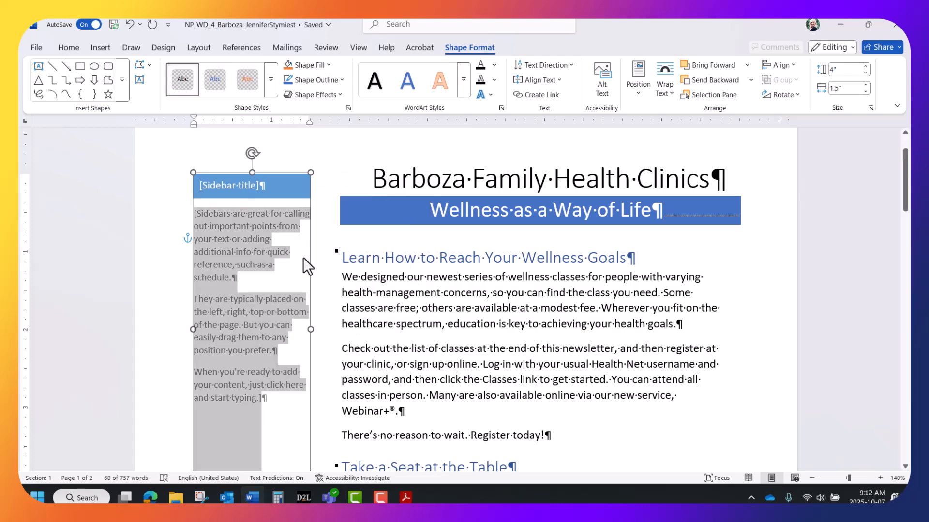
drag(311, 273, 308, 342)
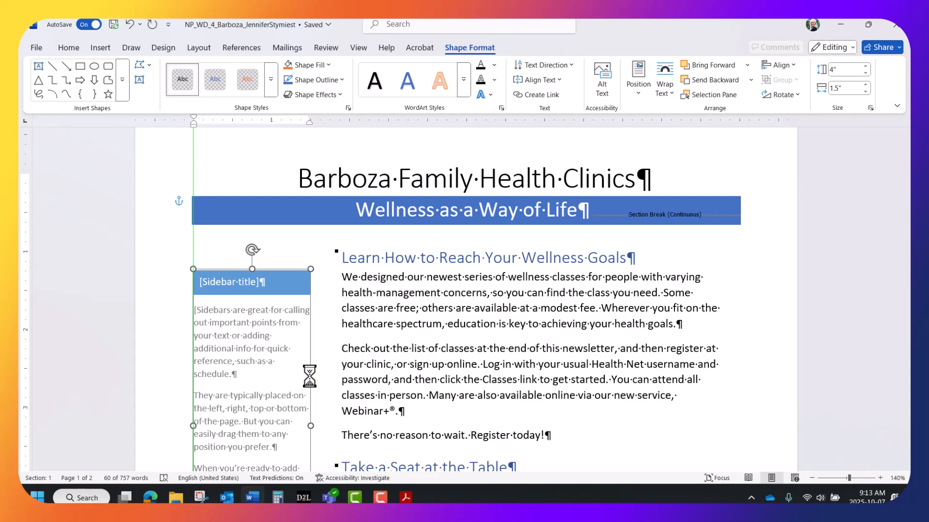
scroll(399, 237, up, 1)
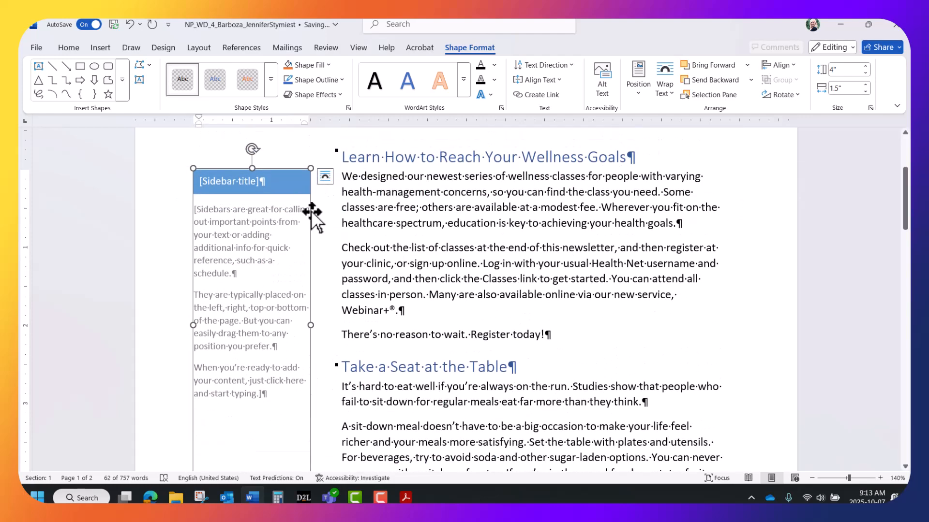
drag(312, 210, 312, 215)
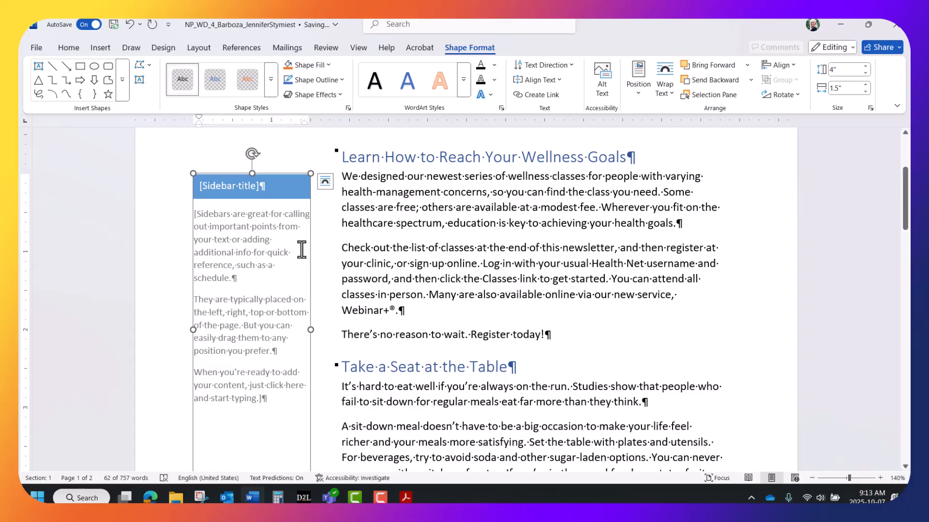
scroll(345, 237, up, 3)
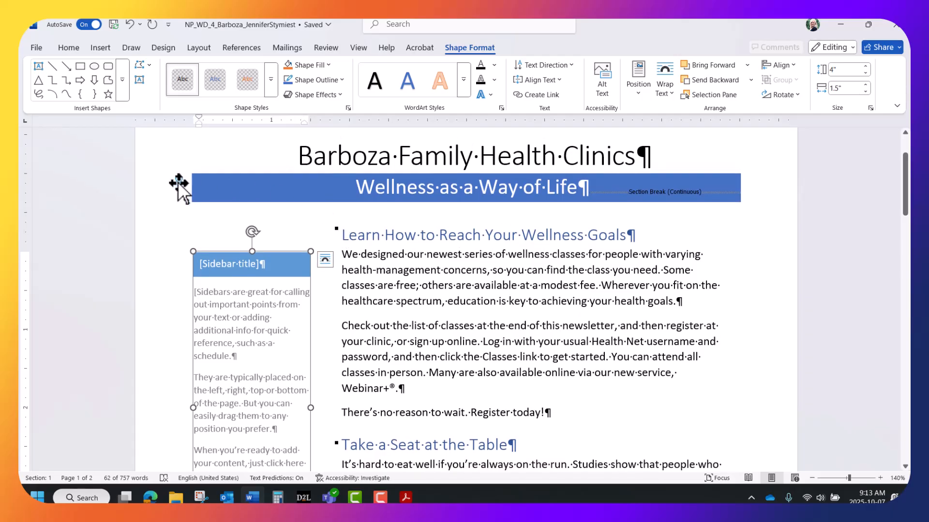
mouse_move(179, 178)
Set the sidebar's text wrapping to In Front of Text, check the Wrap Text list, then deselect.
click(323, 260)
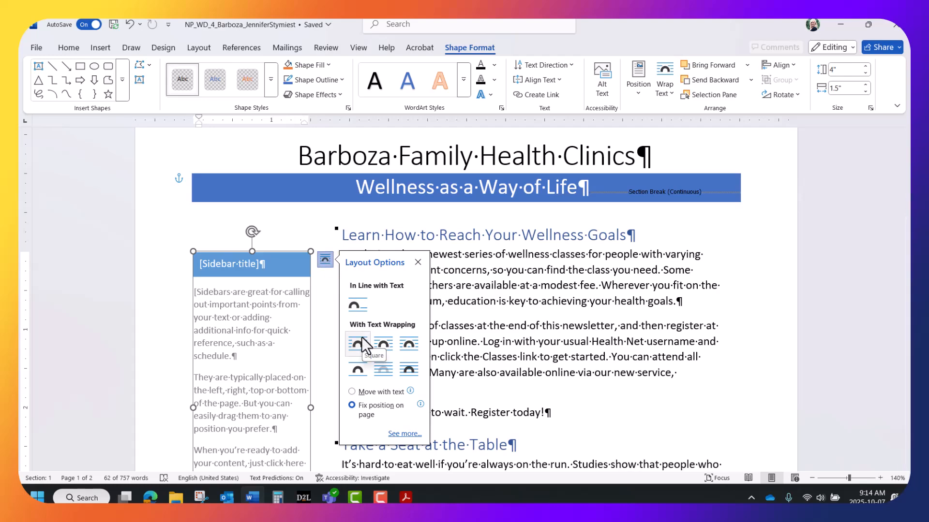
click(408, 368)
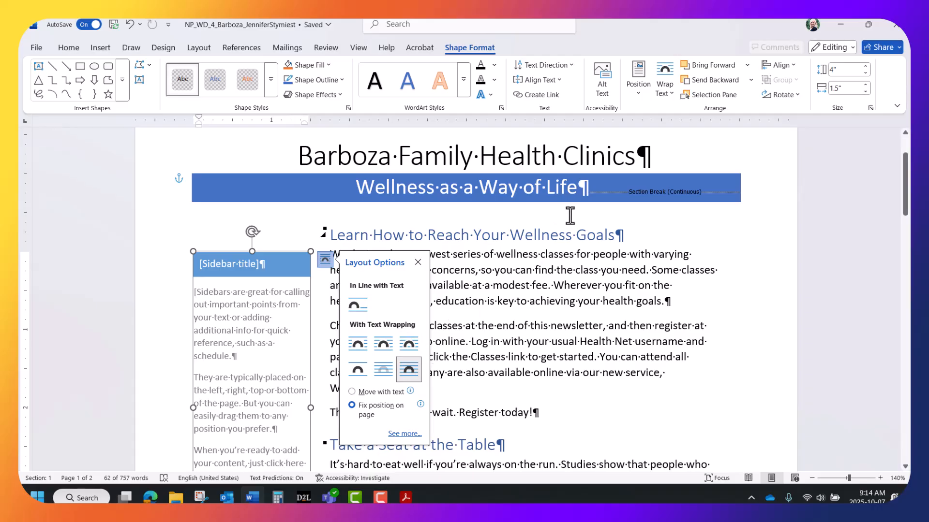
click(669, 93)
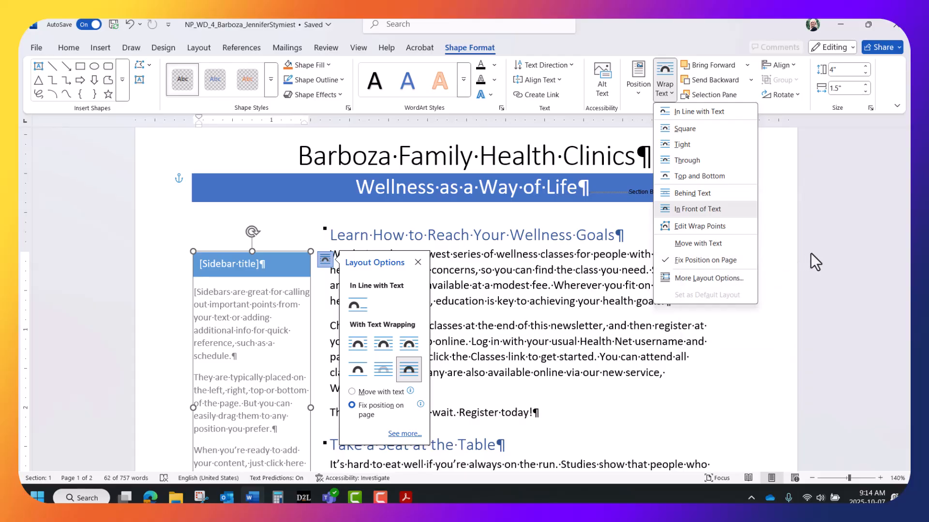
click(831, 251)
click(701, 280)
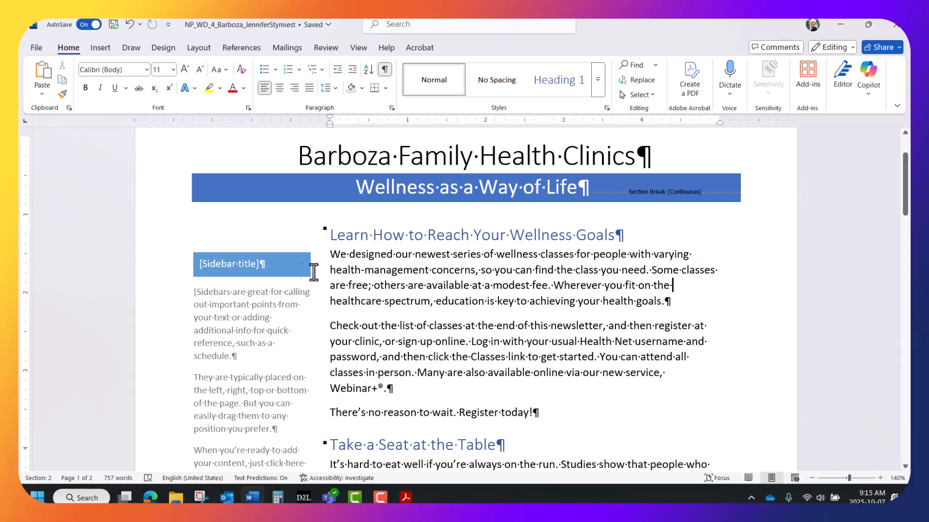
Replace the sidebar's title placeholder with 'Get Moving'.
click(215, 270)
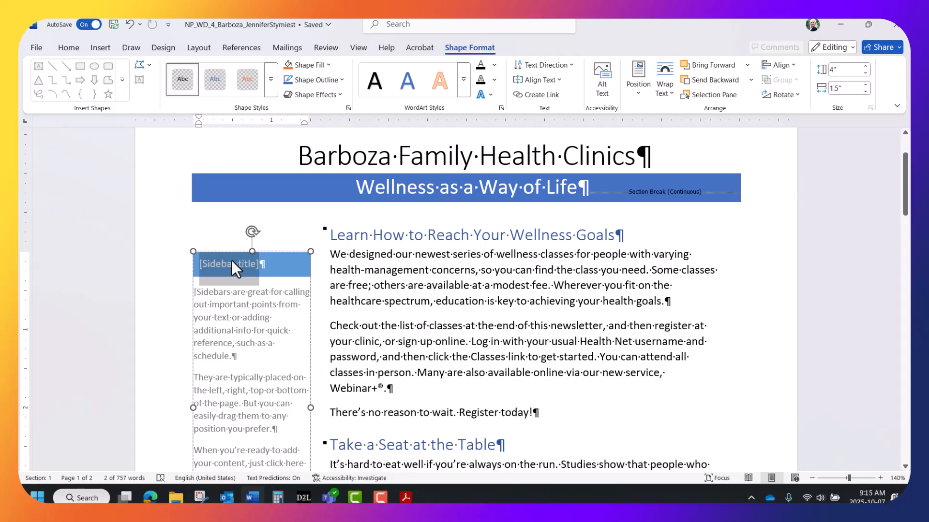
text(Get M)
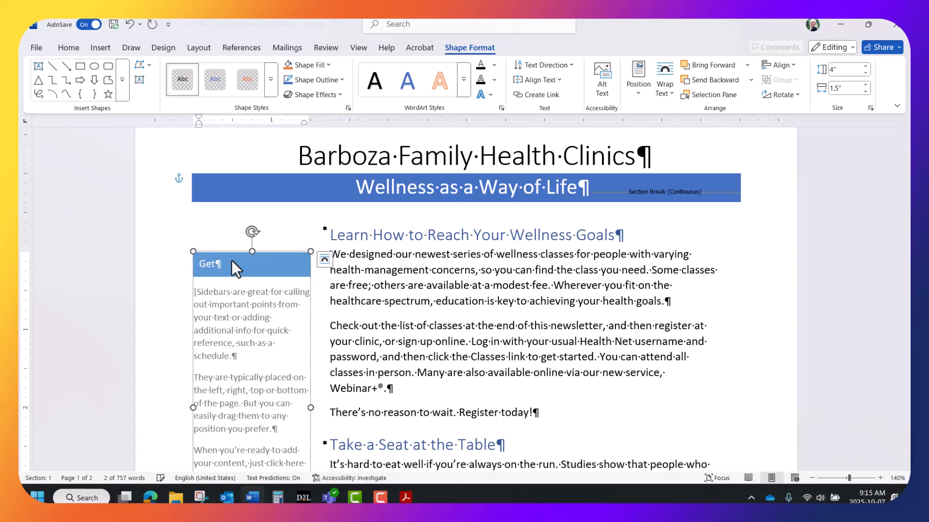
key(XF86AudioRaiseVolume)
key(XF86AudioRaiseVolume)
key(XF86AudioRaiseVolume)
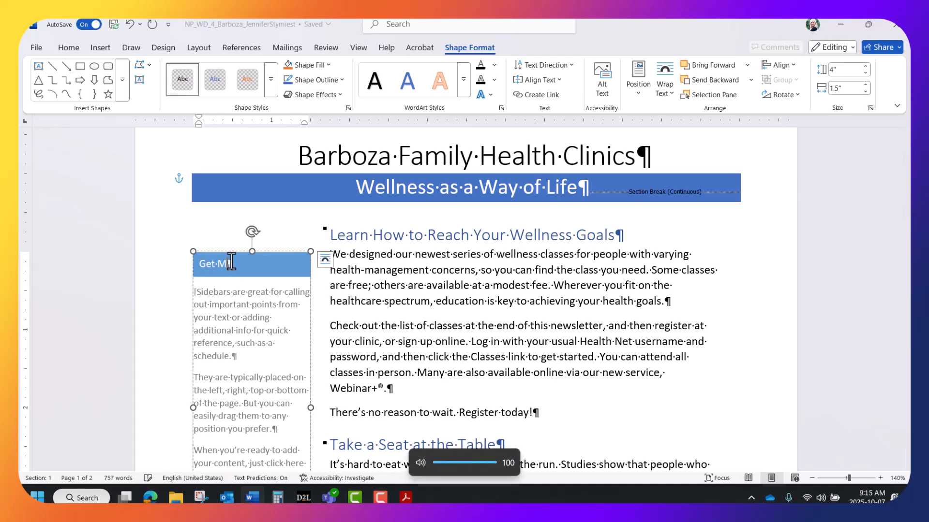
text(oving)
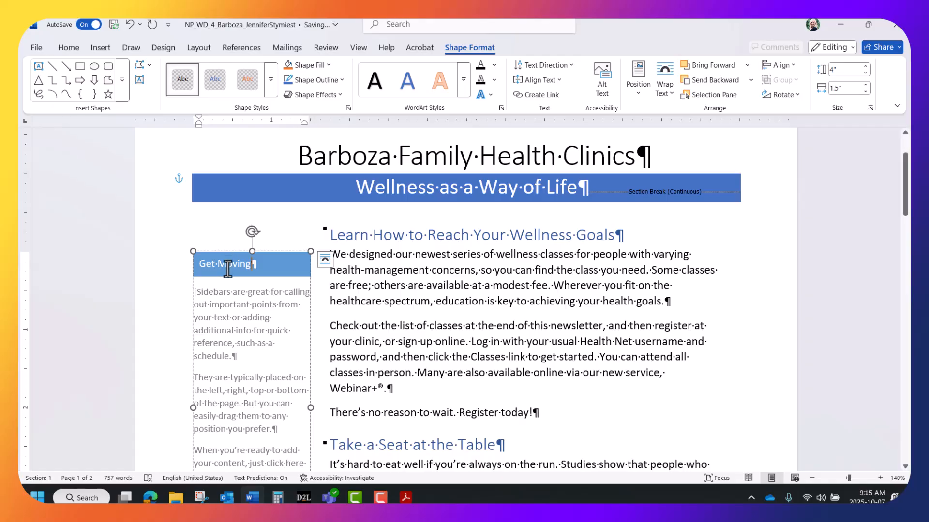
Delete the sidebar's placeholder body text.
click(228, 312)
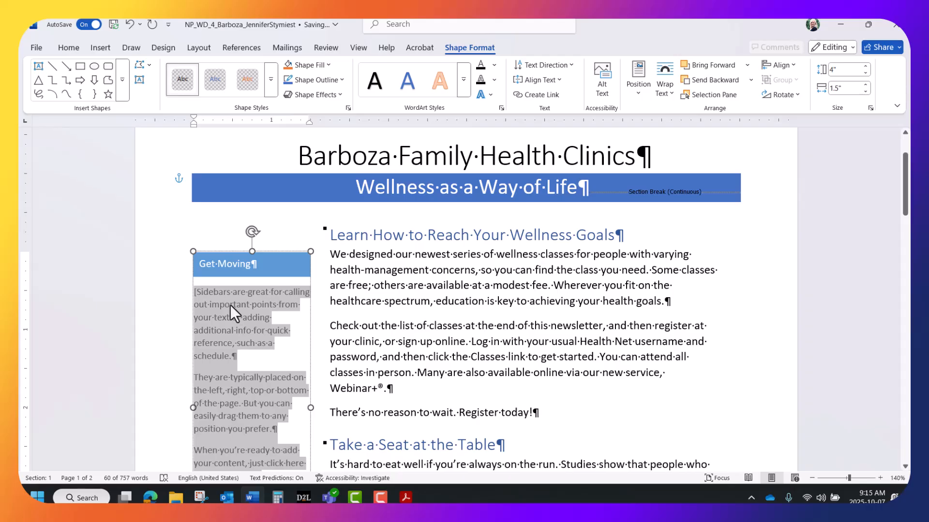
key(Delete)
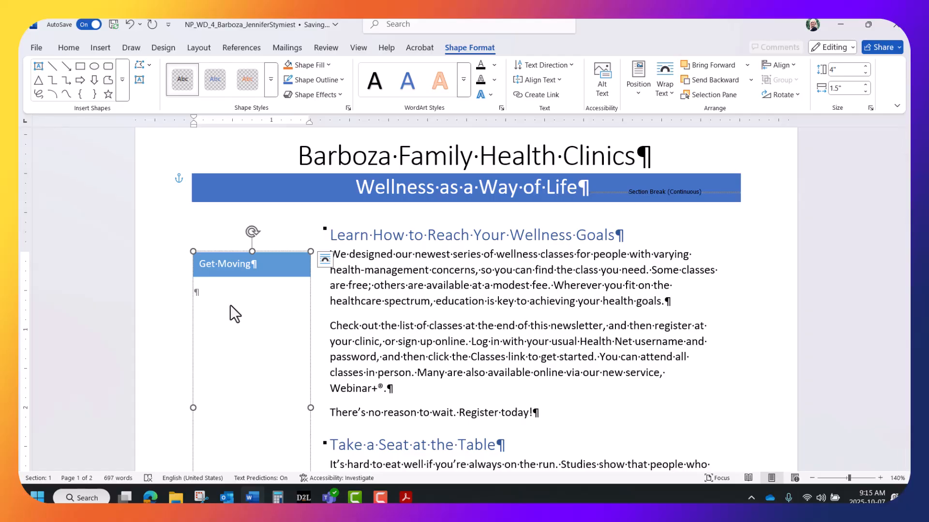
click(100, 47)
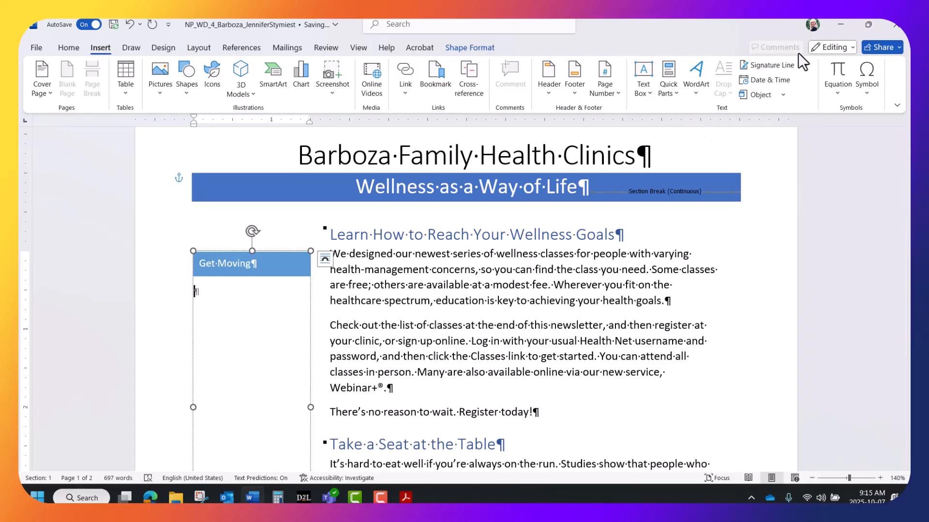
Insert the text of Support_WD_4_Exercise (1) from Downloads into the sidebar using Text from File.
click(783, 95)
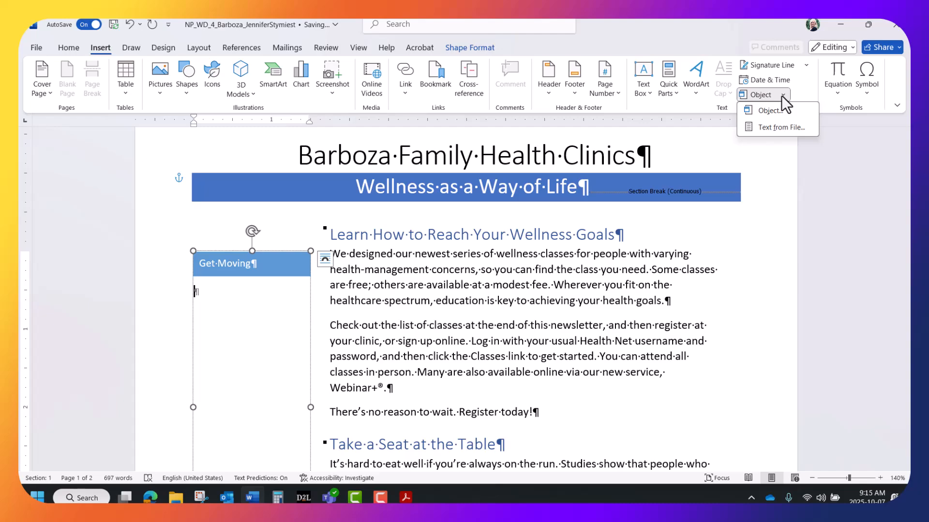
click(777, 127)
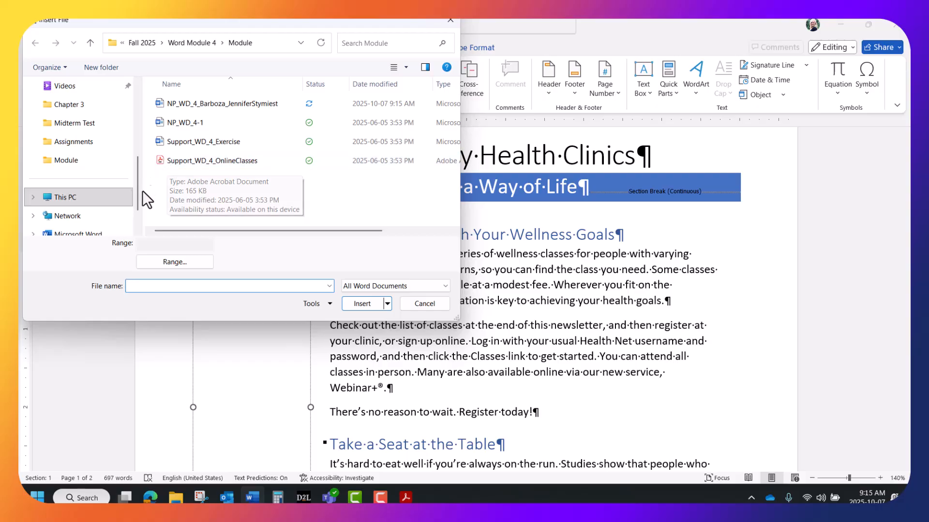
drag(137, 190, 141, 108)
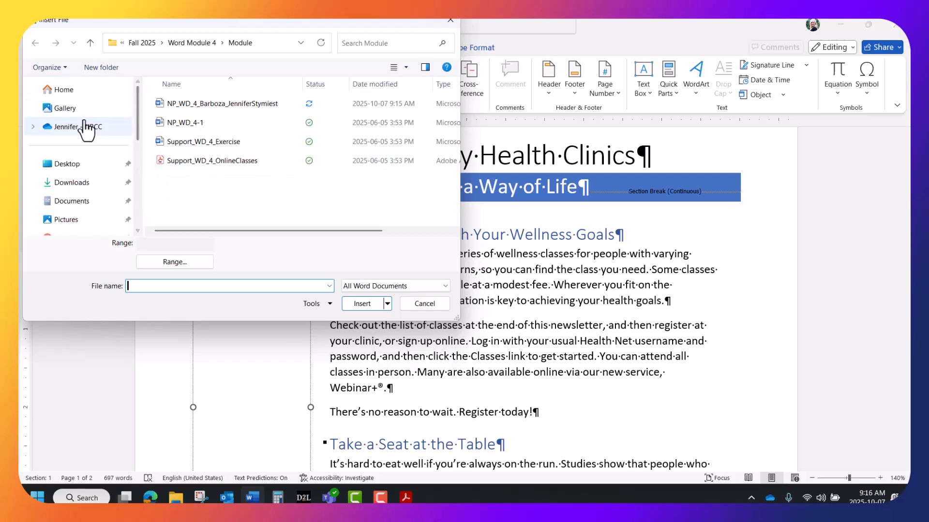
click(85, 183)
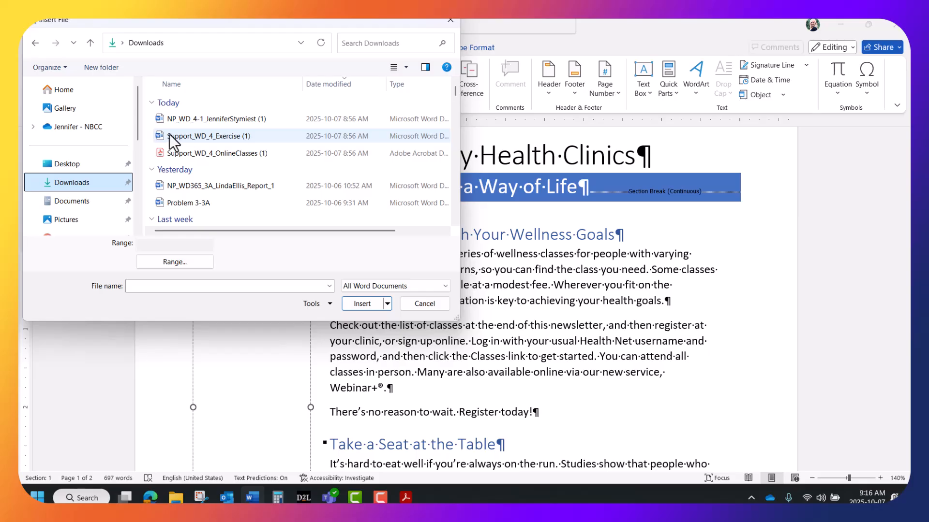
click(218, 136)
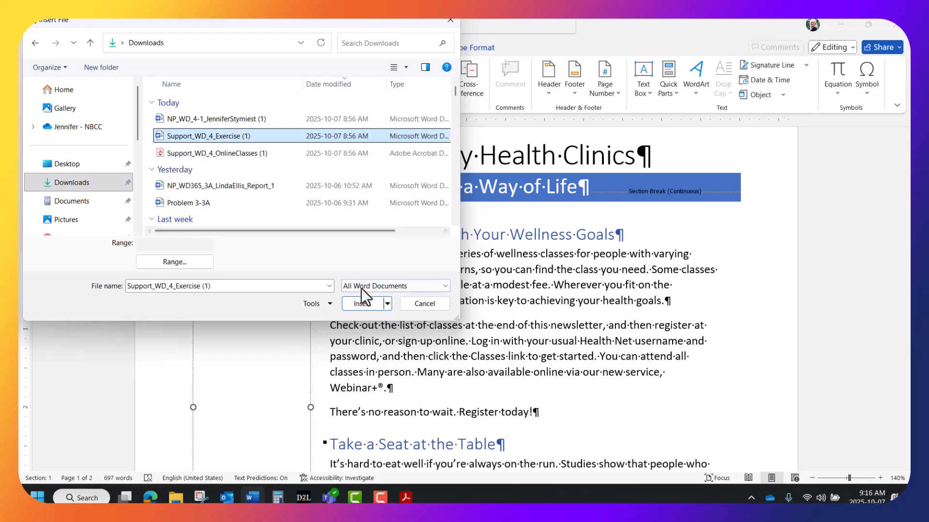
click(361, 303)
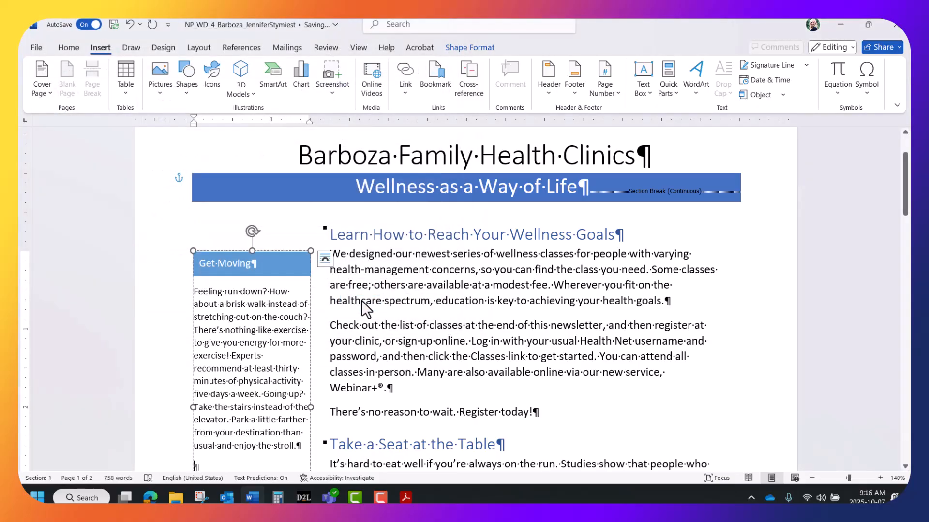
Change the Get Moving sidebar body text from 9 to 11 point font size.
scroll(233, 262, down, 1)
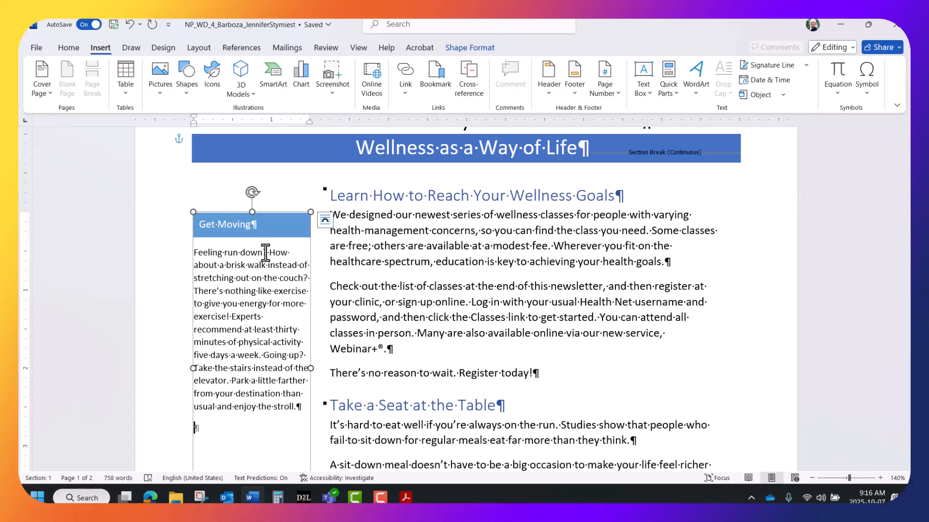
scroll(263, 249, down, 2)
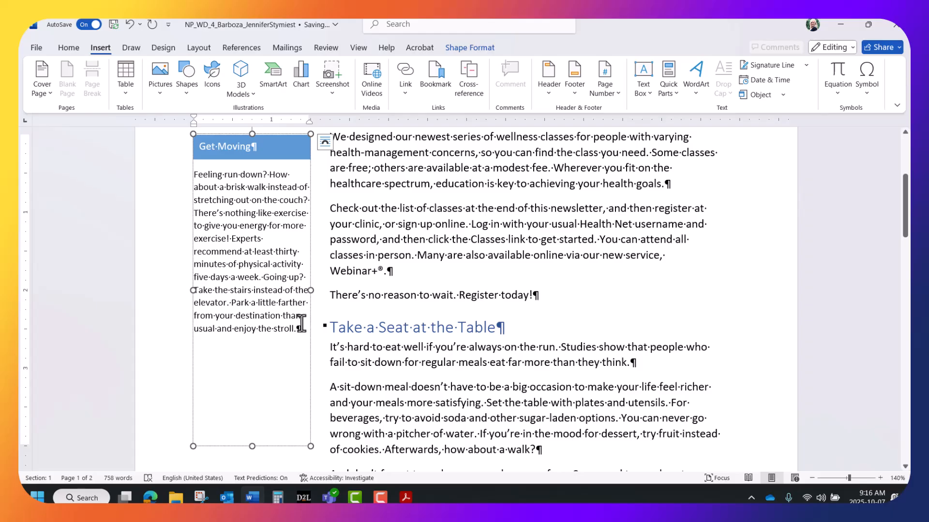
click(68, 47)
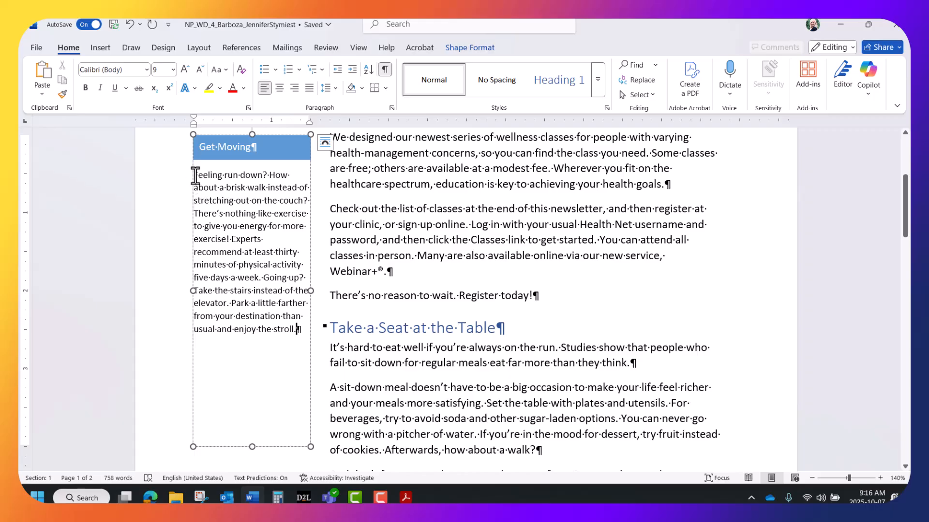
drag(196, 175, 301, 325)
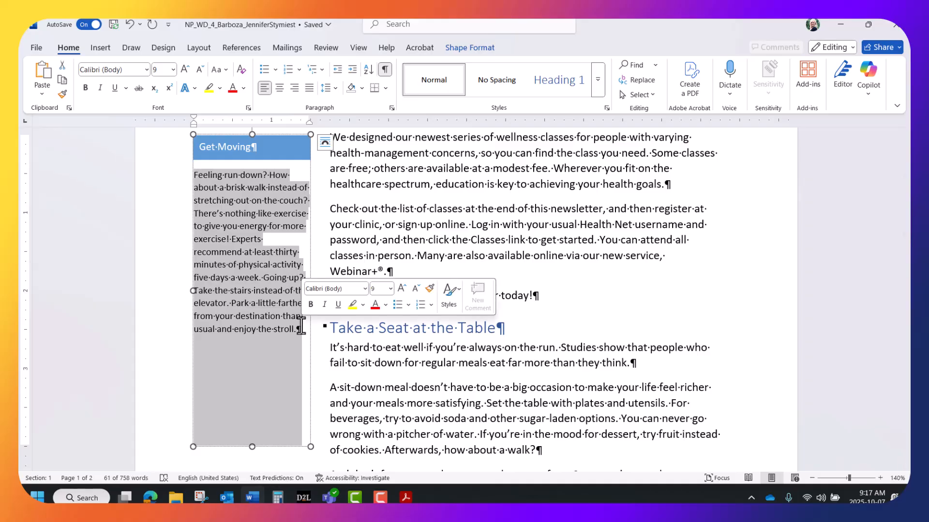
click(173, 70)
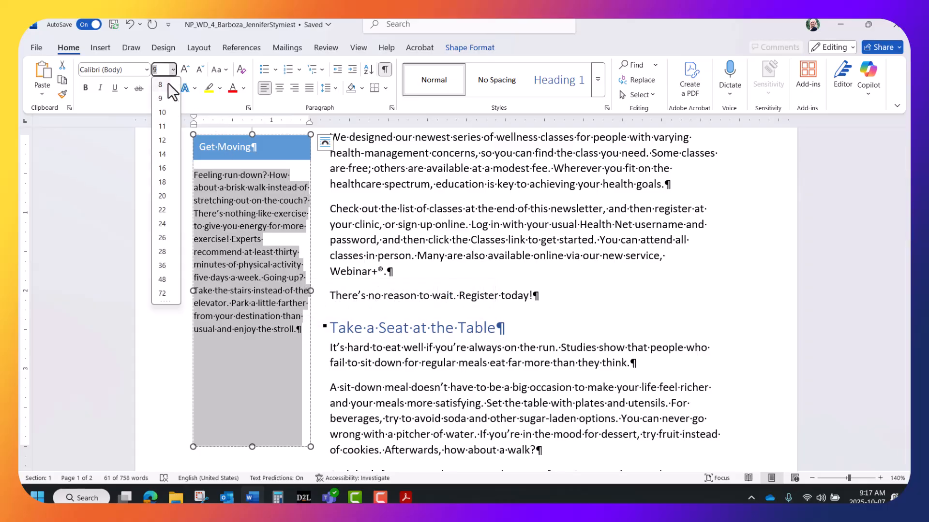
click(164, 127)
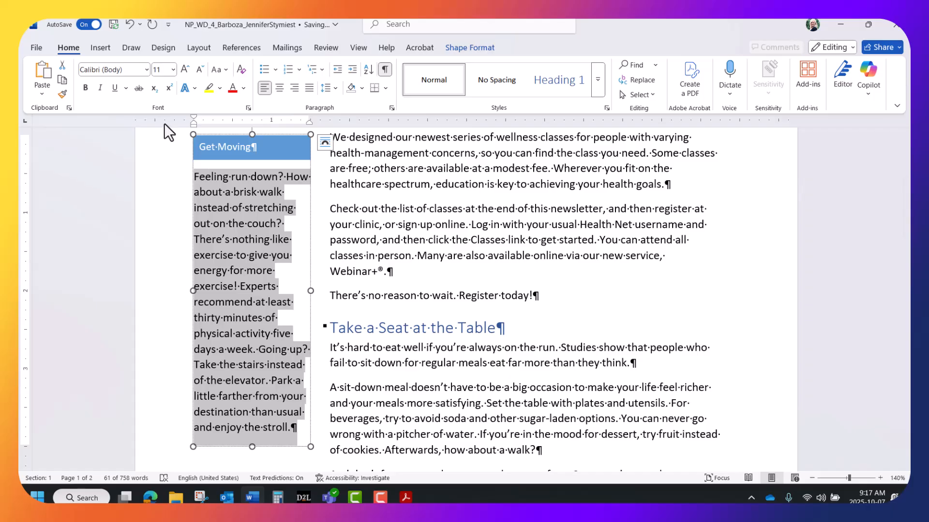
click(410, 213)
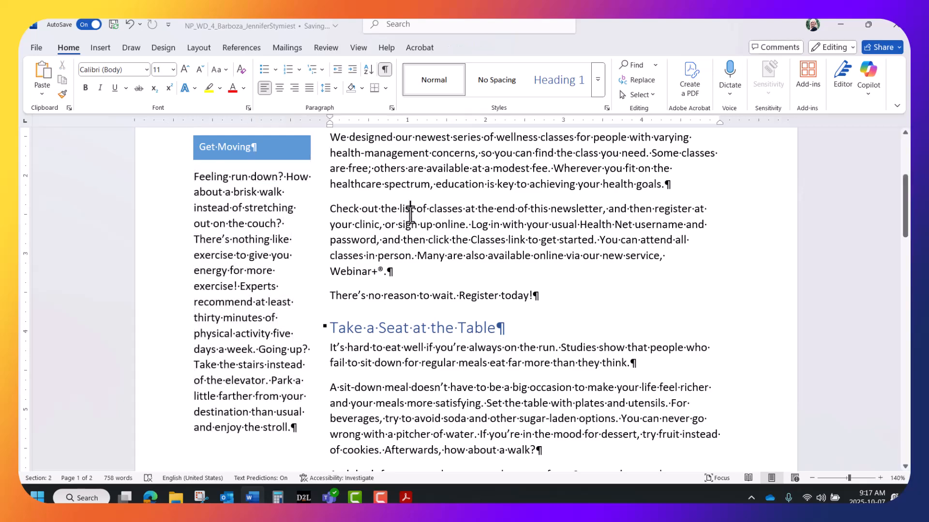
Scroll to page 2 and place the cursor in the 'Remember, everyone at Barboza…' paragraph.
scroll(411, 214, down, 1)
scroll(411, 214, down, 7)
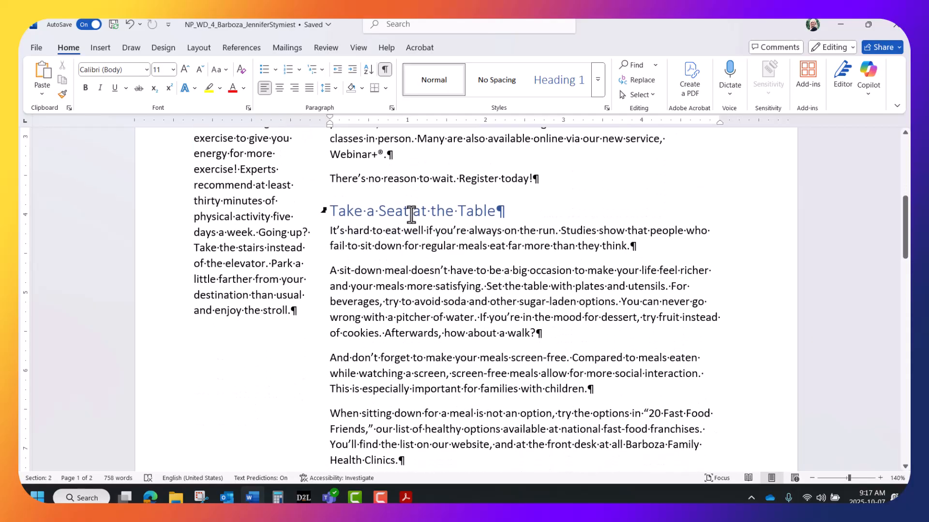
scroll(411, 214, down, 3)
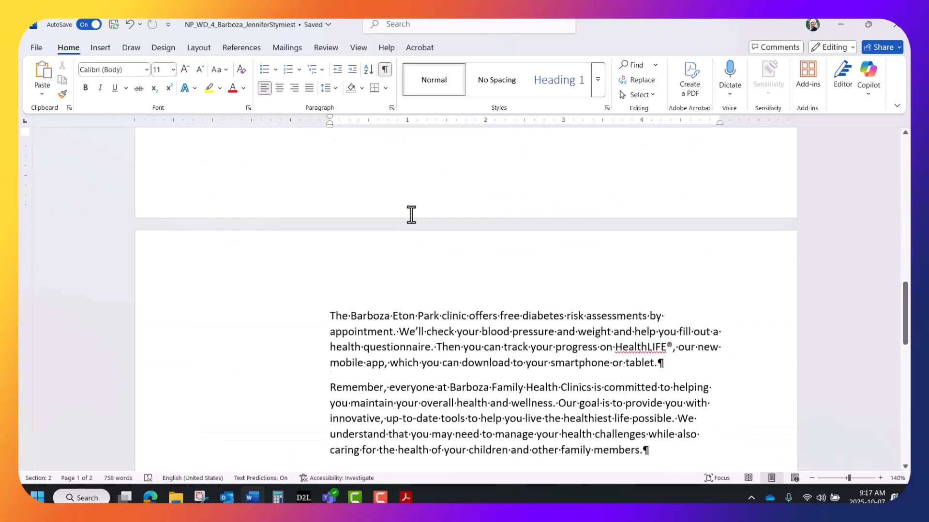
scroll(411, 215, down, 2)
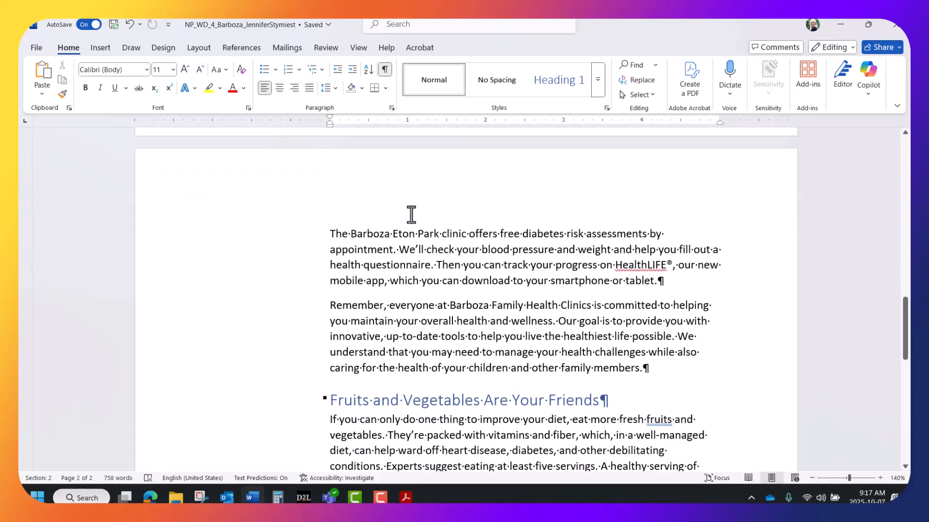
scroll(411, 214, down, 2)
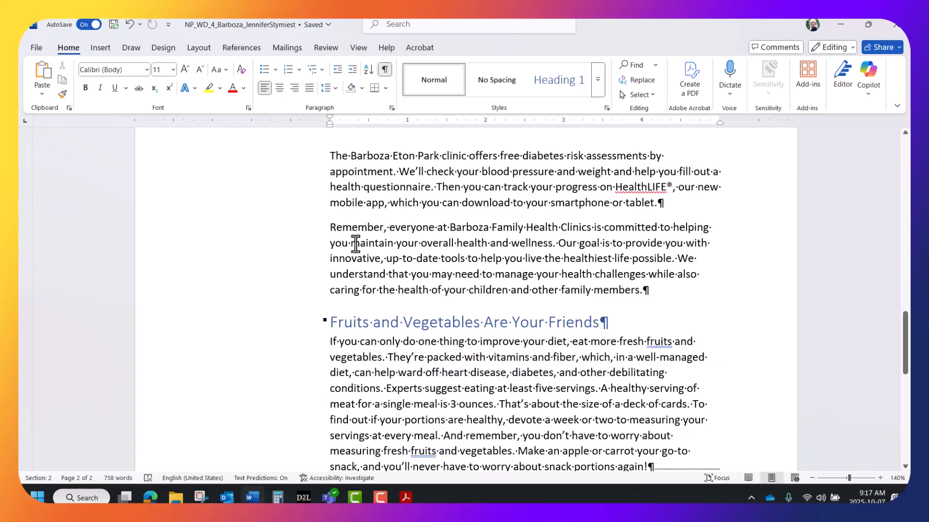
click(359, 231)
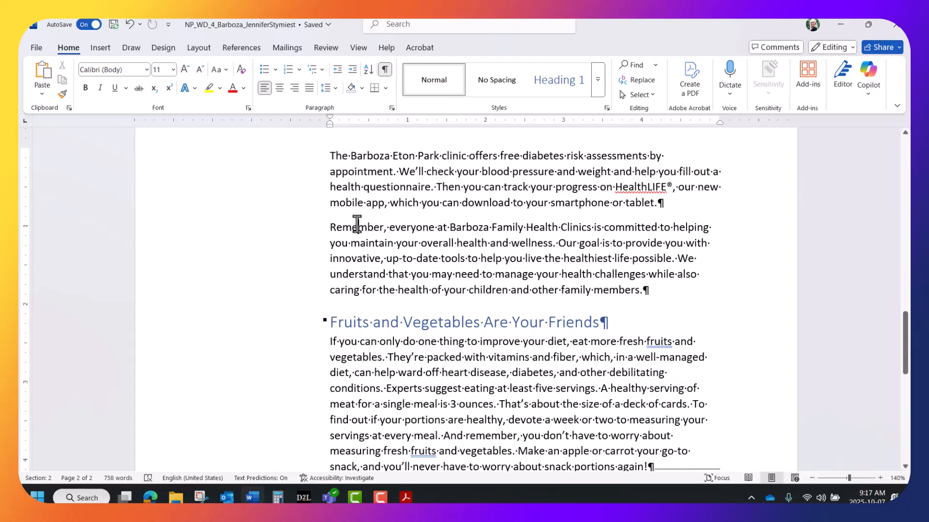
click(103, 43)
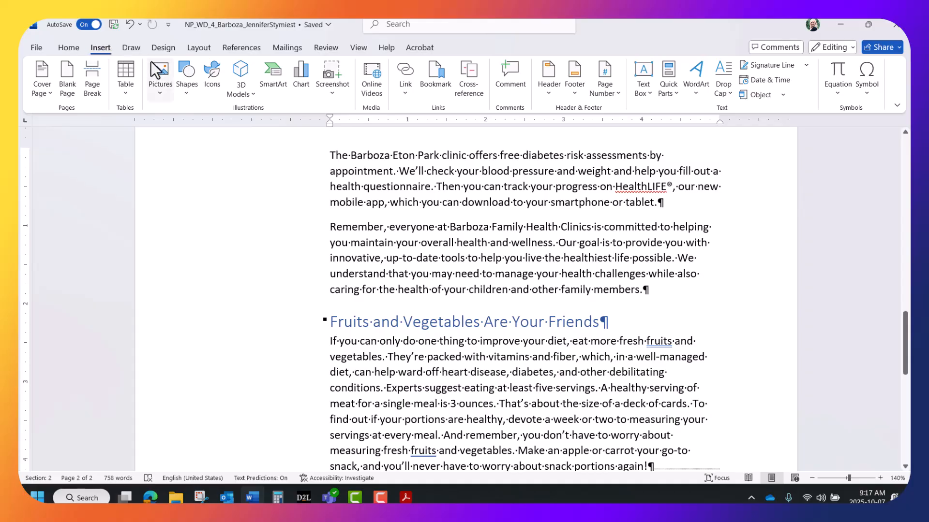
Draw a text box in page 2's left margin beside the Eton Park clinic paragraphs.
click(187, 90)
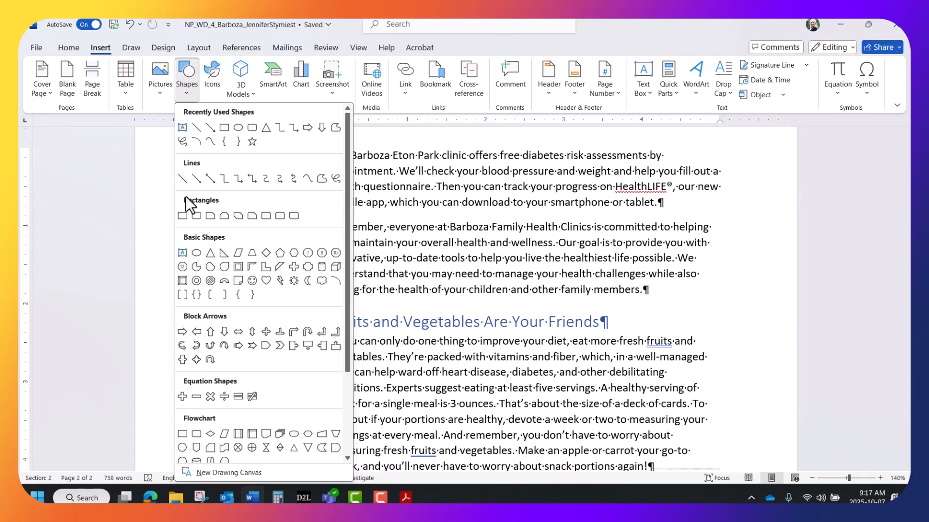
click(181, 252)
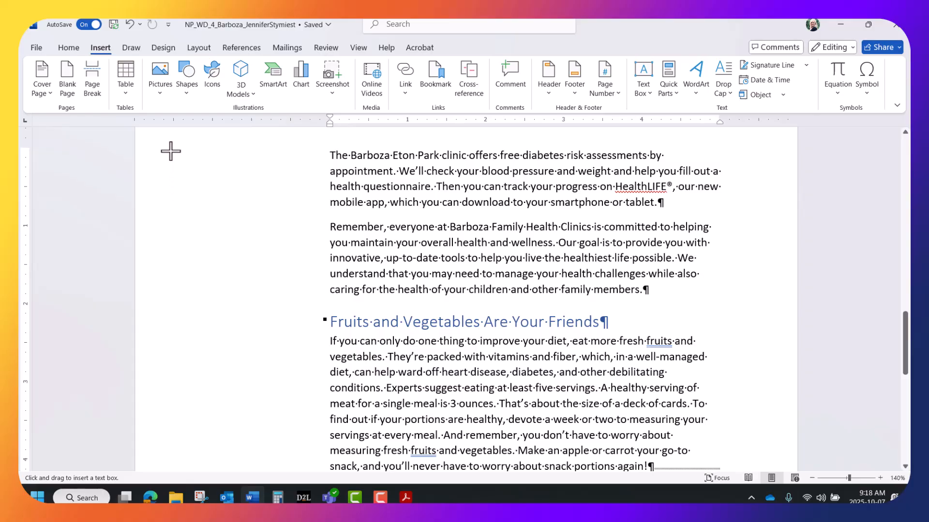
drag(170, 149, 271, 276)
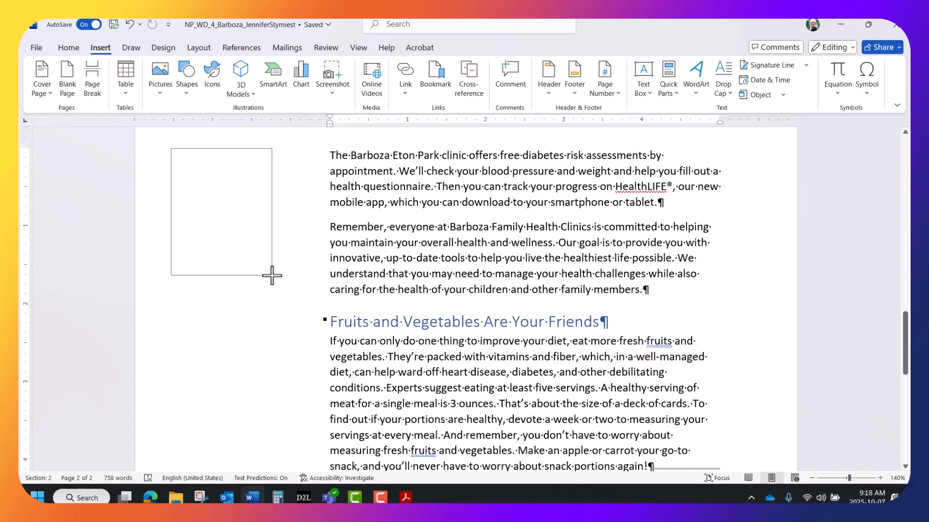
drag(272, 276, 290, 329)
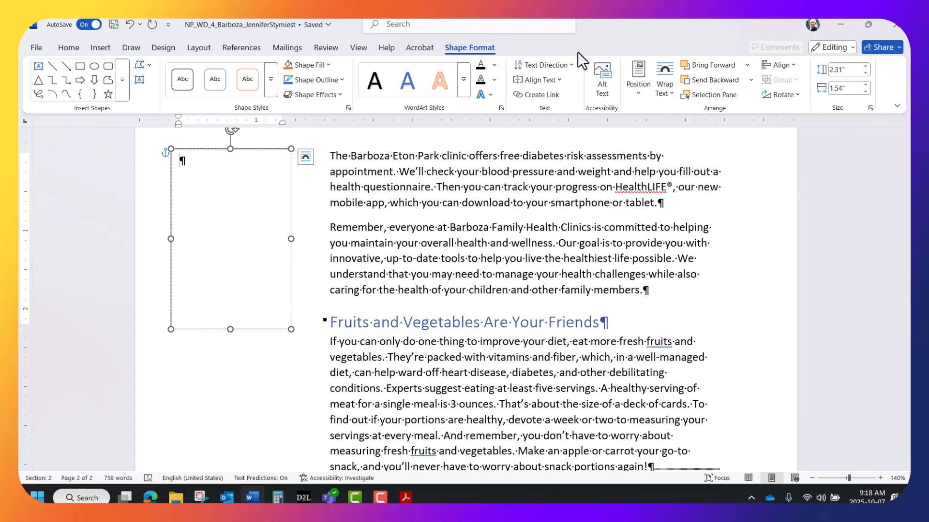
Resize the page 2 text box to 3.5 inches high by 1.5 inches wide.
click(850, 72)
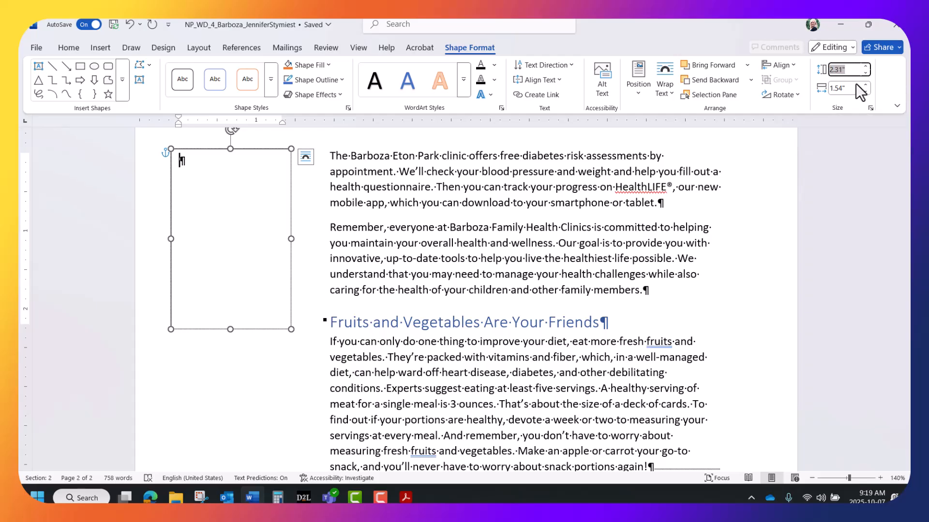
text(3.5)
click(856, 87)
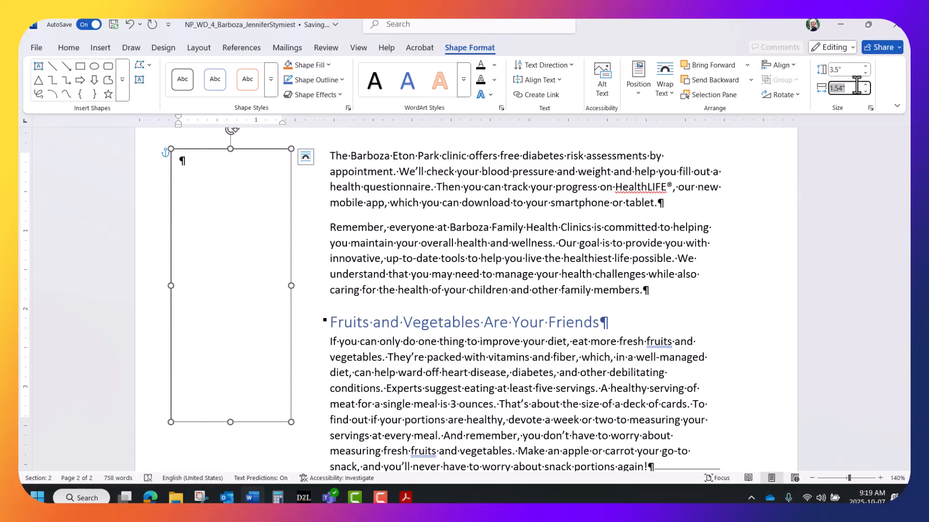
text(1.5)
key(Return)
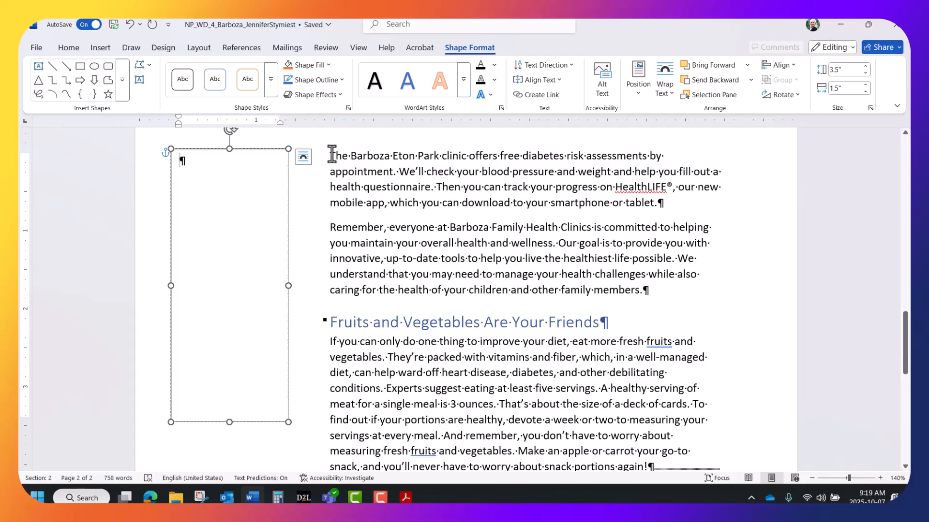
mouse_move(331, 155)
mouse_down()
mouse_move(394, 156)
mouse_move(431, 187)
mouse_up()
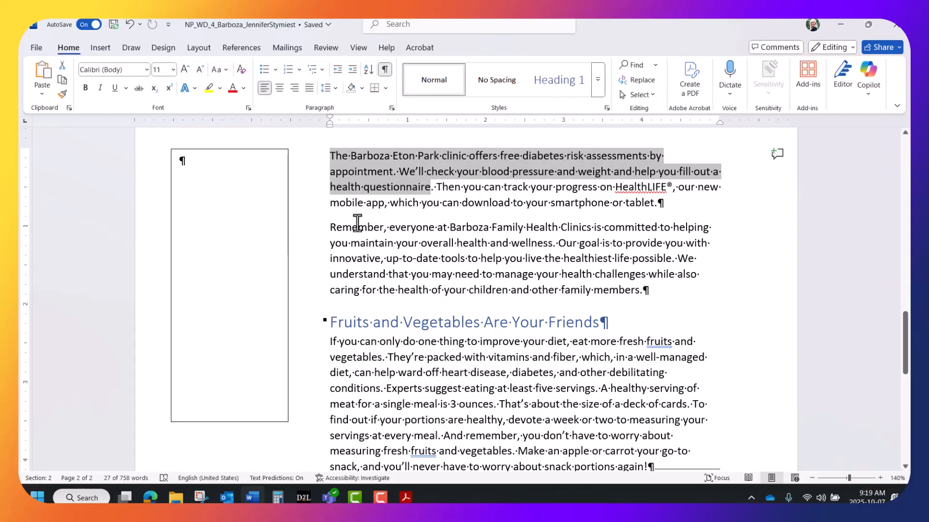
Copy the clinic's two free diabetes risk assessment sentences and paste them into the text box.
drag(333, 155, 434, 190)
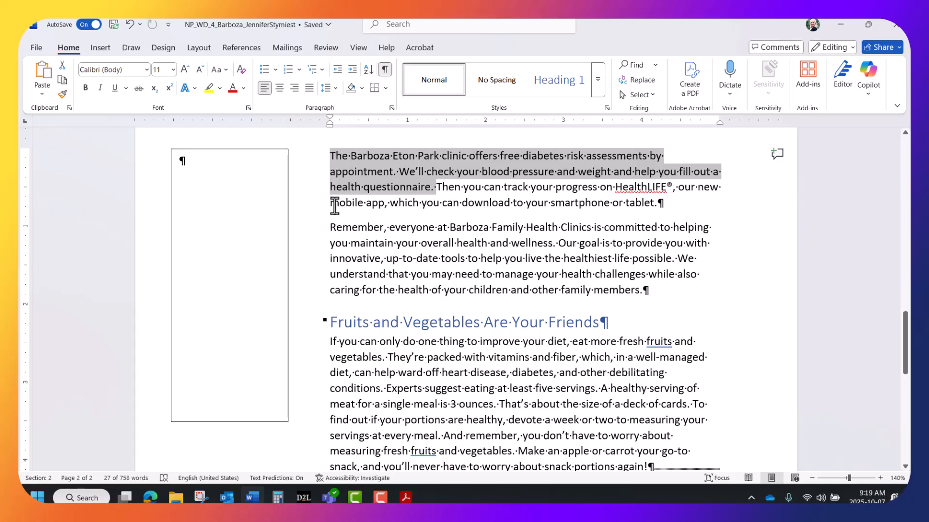
key(ctrl+c)
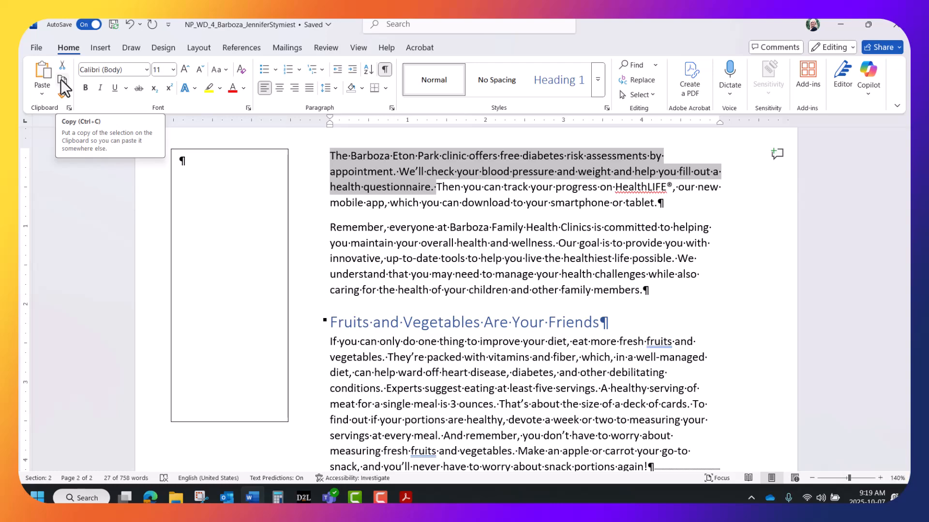
click(186, 162)
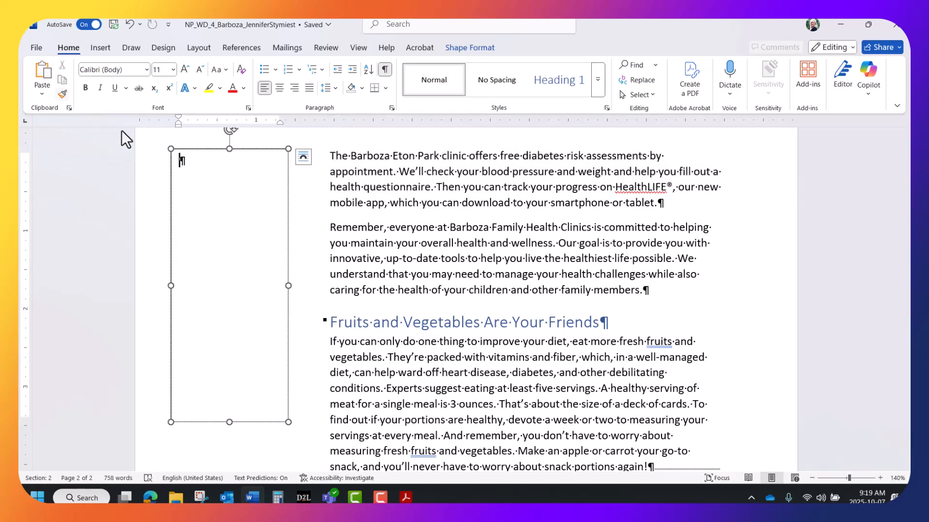
key(ctrl+v)
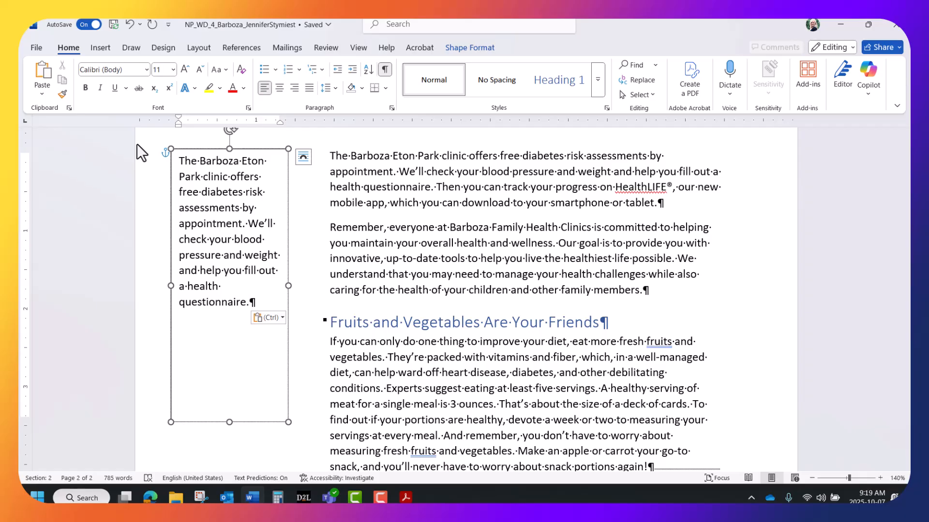
Type an opening quotation mark before 'The' in the clinic text box.
click(178, 162)
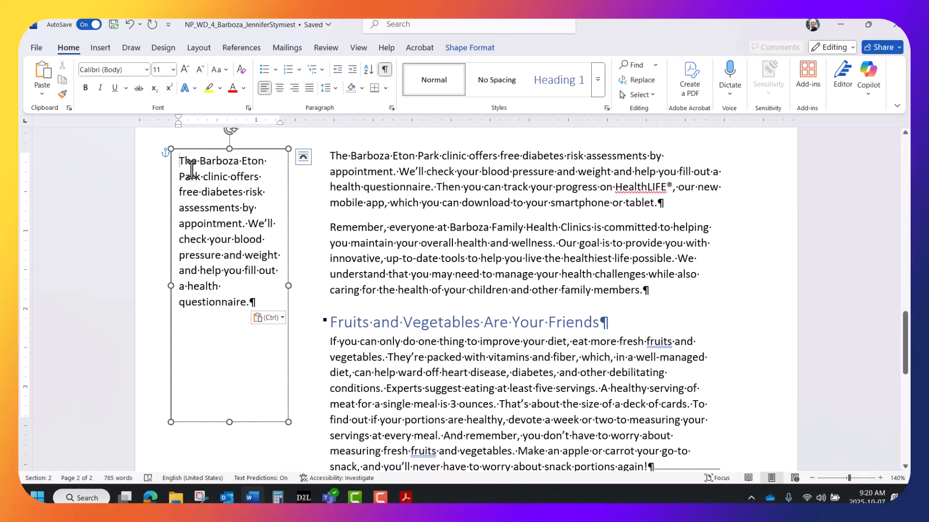
text(")
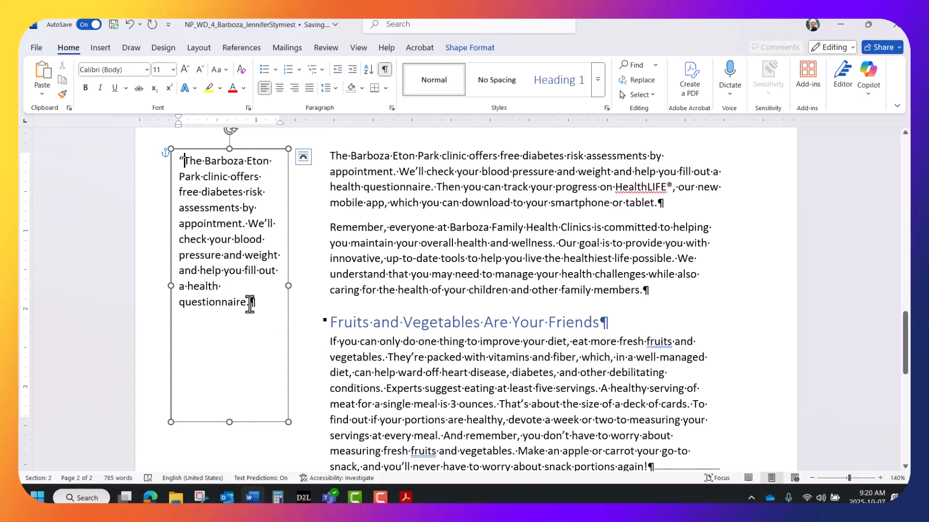
text(")
Set the quote text box's vertical text alignment to Middle.
click(476, 45)
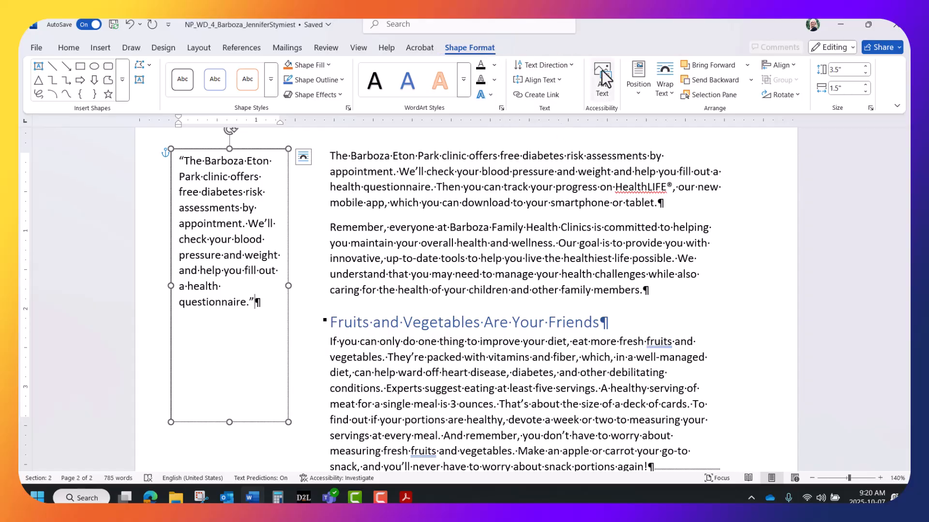
click(556, 80)
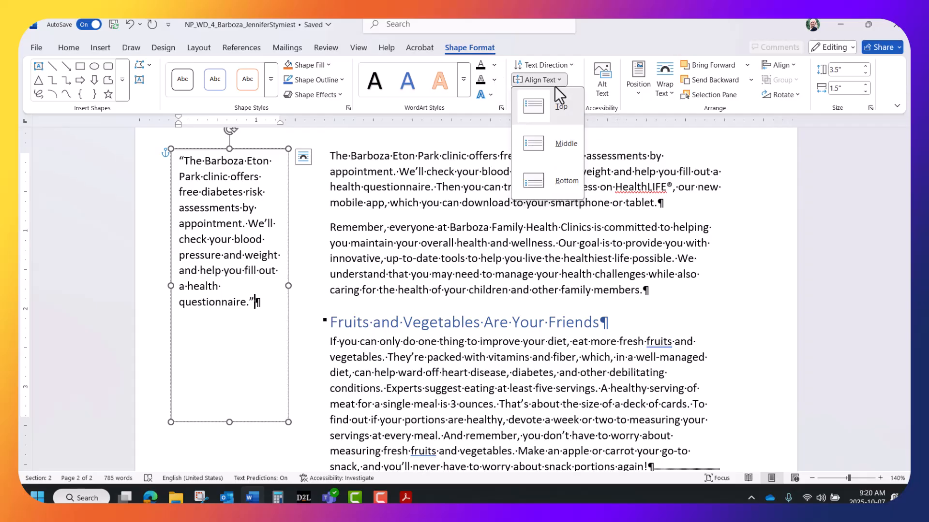
click(556, 144)
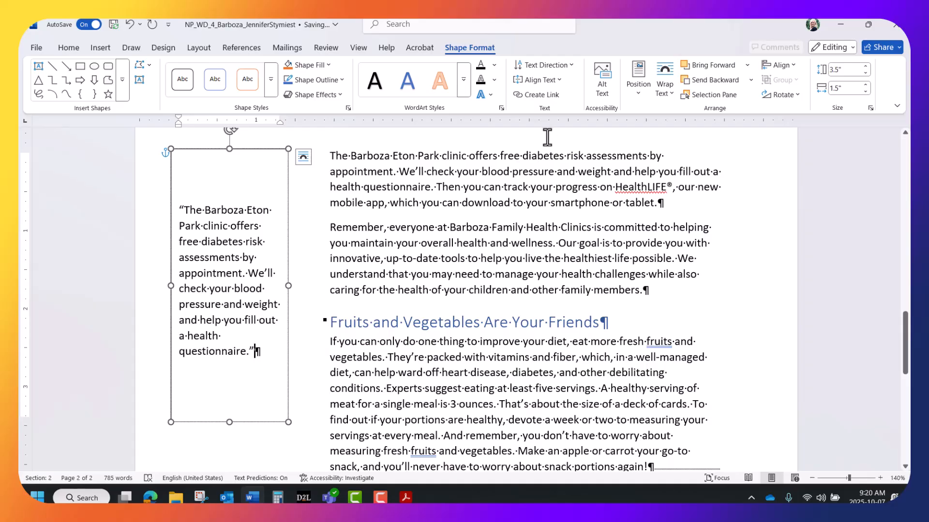
scroll(548, 174, down, 1)
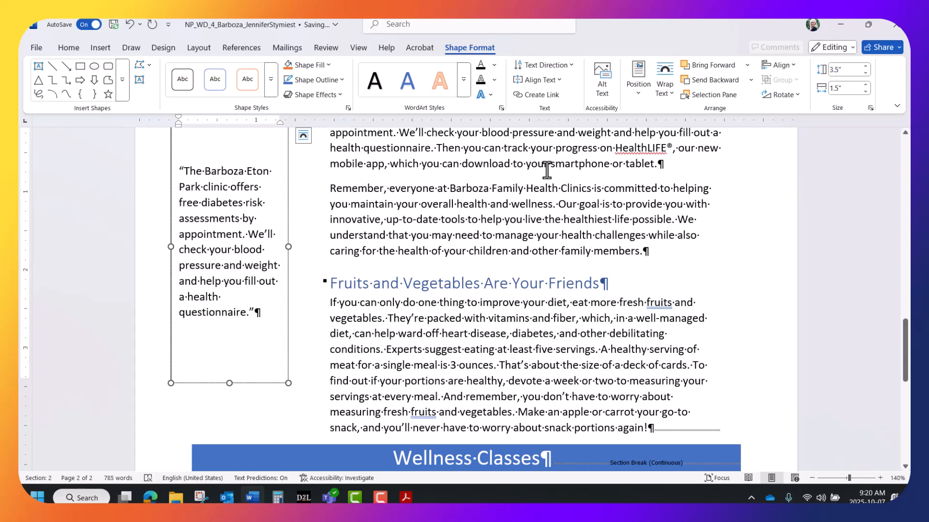
scroll(547, 169, down, 1)
scroll(547, 169, up, 1)
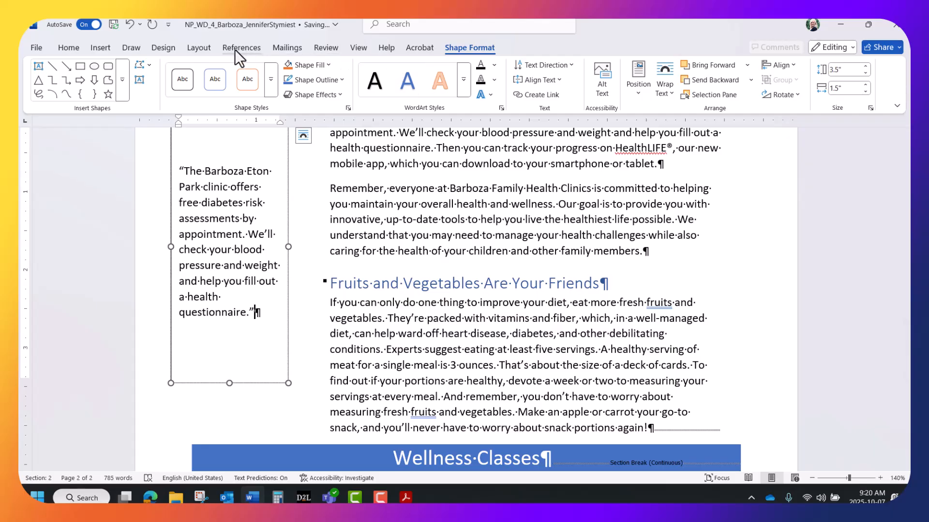
Apply the Colored Fill - Blue, Accent 5 shape style to the quote box.
click(271, 76)
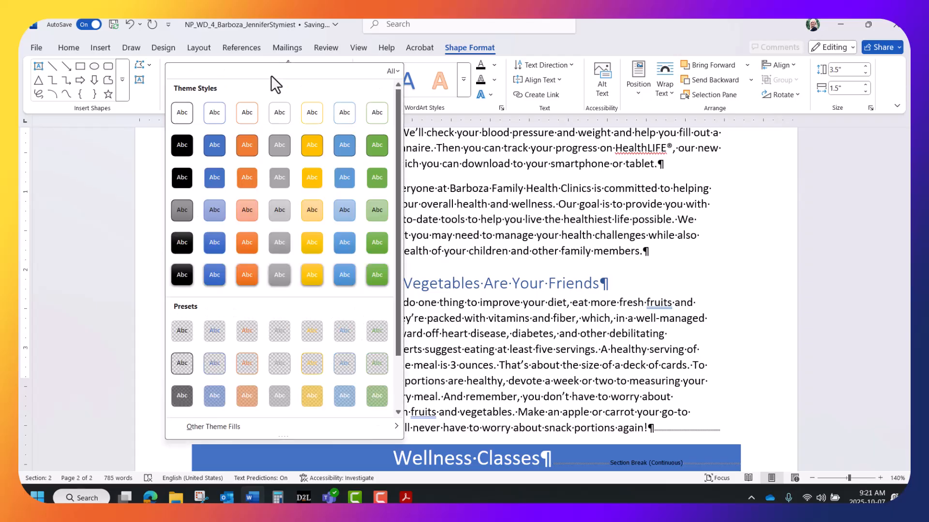
click(343, 144)
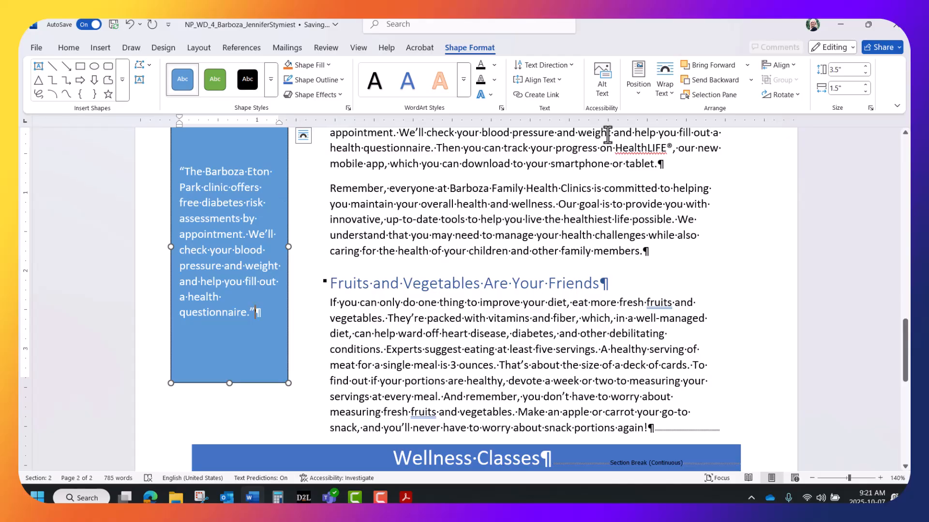
click(667, 89)
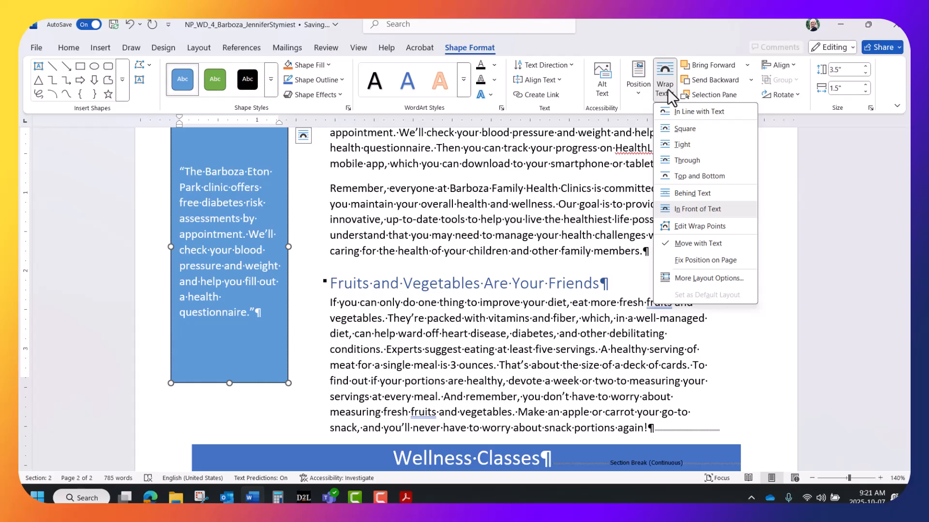
Set the quote text box to a fixed position on the page.
click(680, 257)
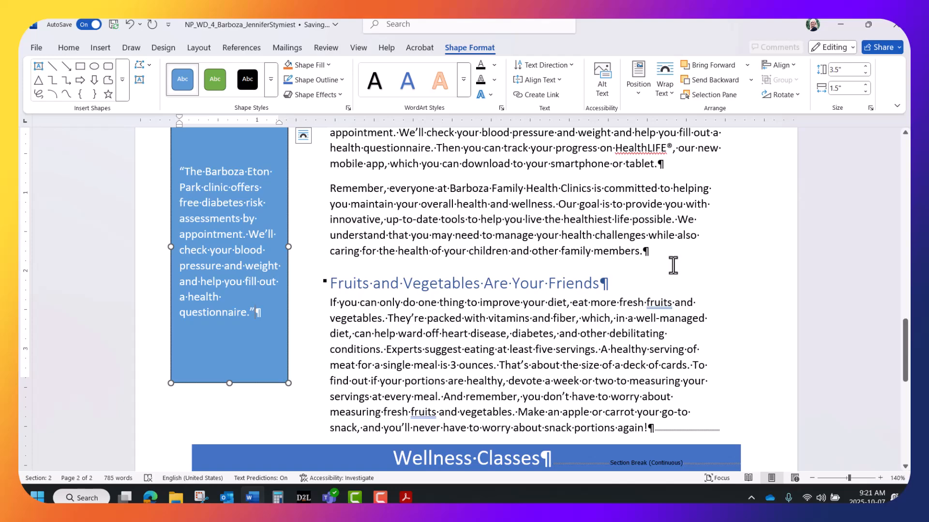
scroll(675, 263, down, 3)
scroll(674, 265, down, 3)
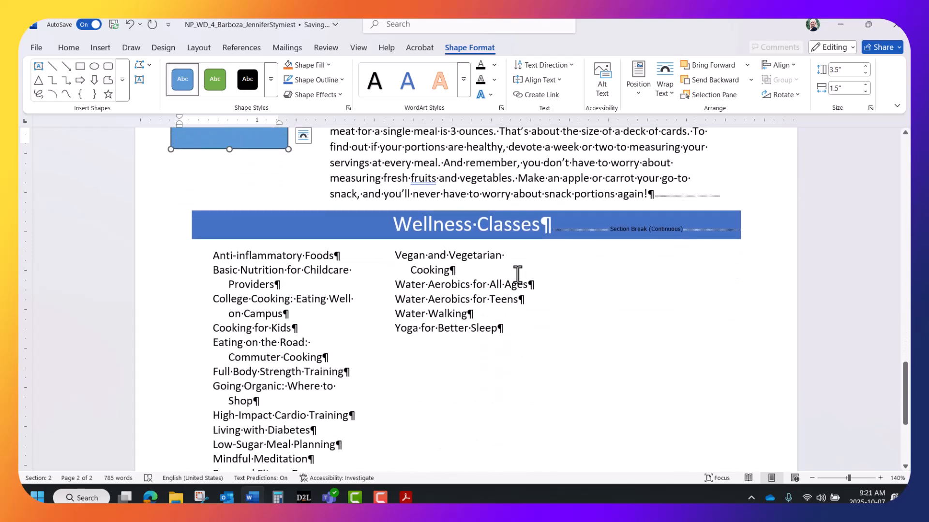
scroll(385, 297, down, 1)
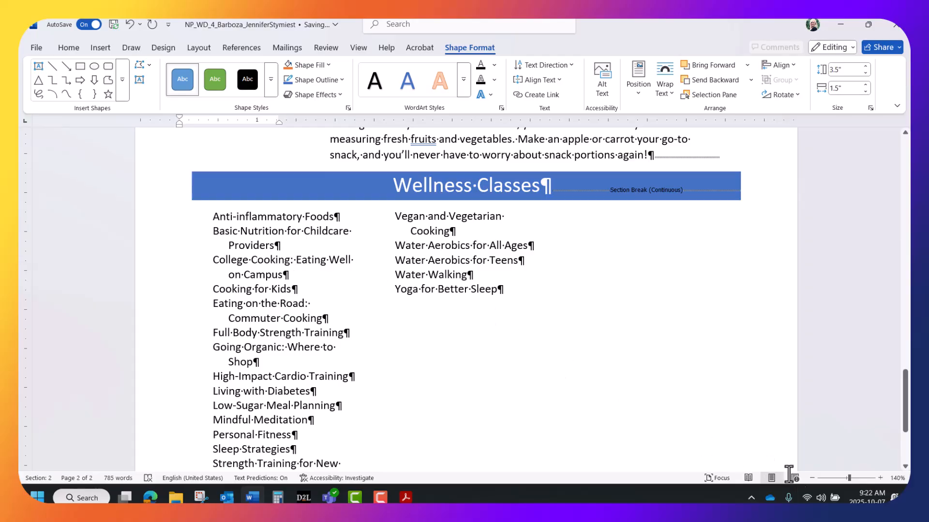
Zoom out to 80% so both newsletter pages show side by side.
click(811, 478)
click(812, 478)
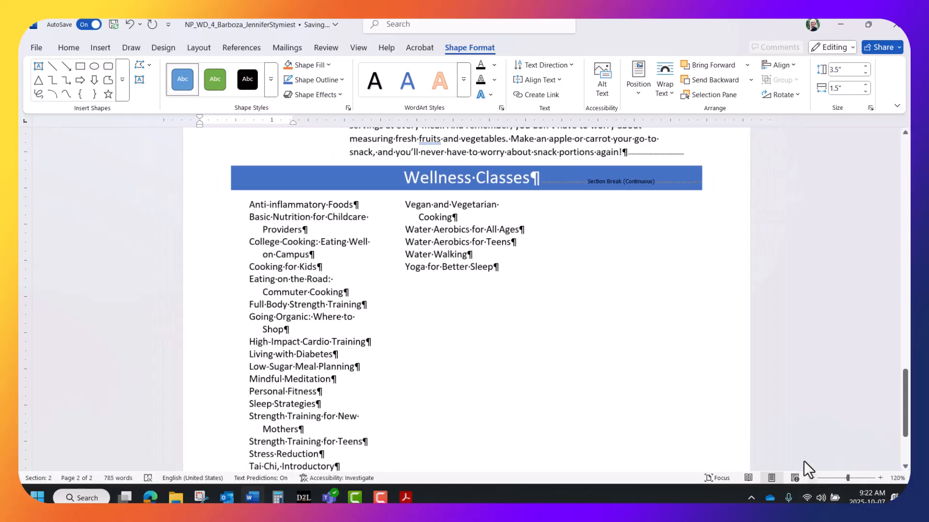
click(811, 478)
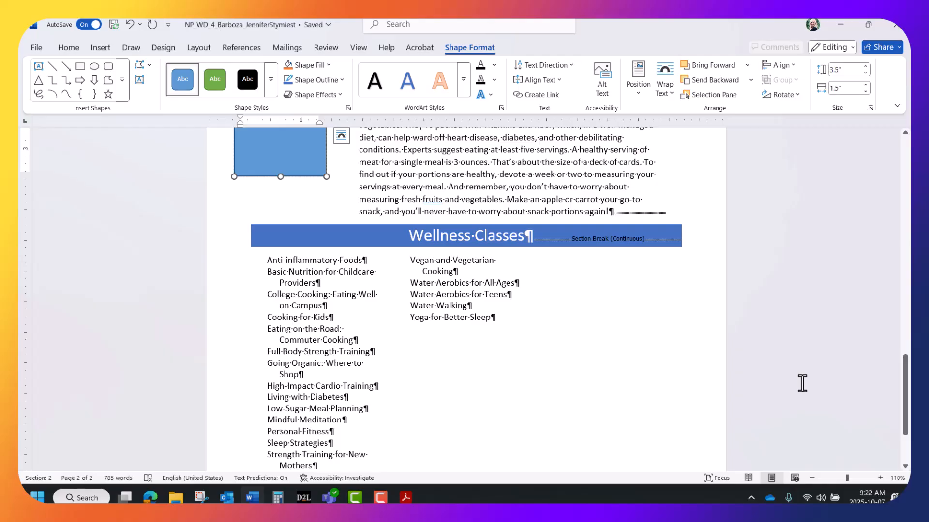
click(809, 476)
click(808, 476)
click(809, 476)
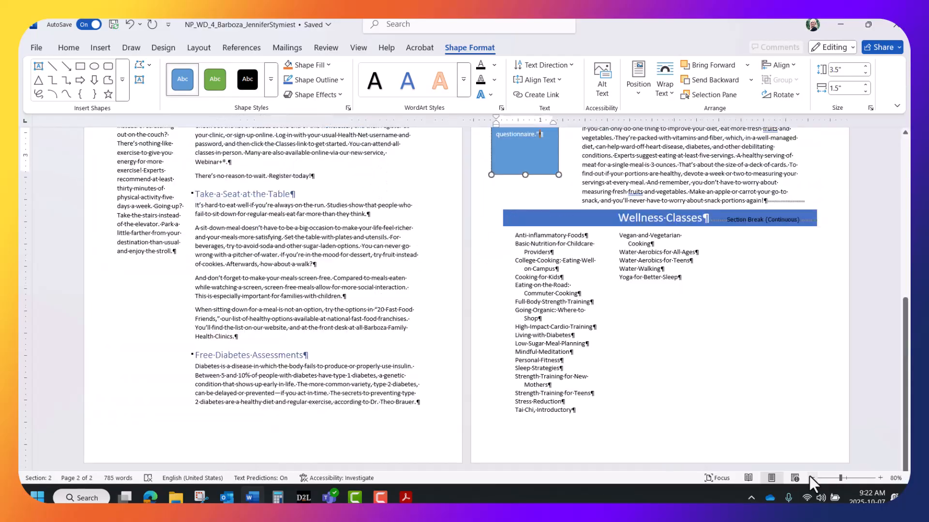
Drag the text box's anchor down beside 'Anti-inflammatory Foods' in the Wellness Classes list.
scroll(749, 376, up, 5)
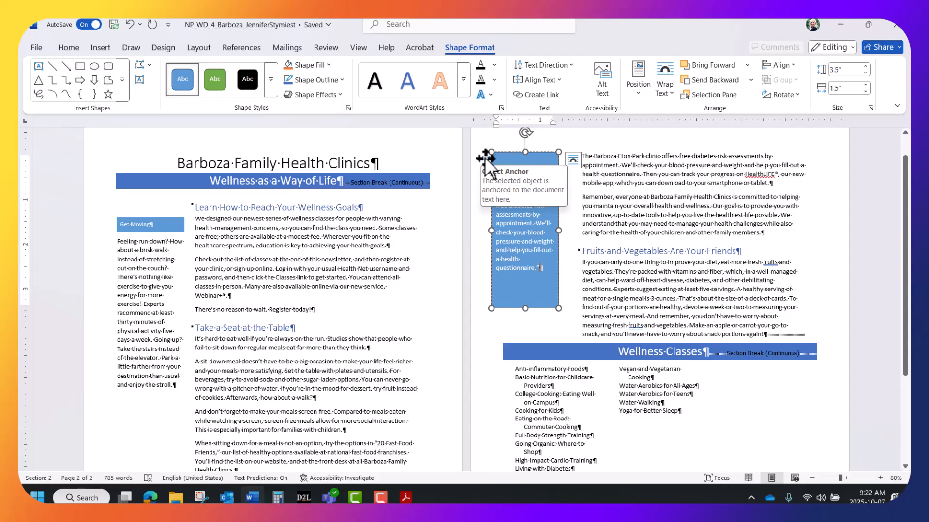
drag(484, 156, 506, 368)
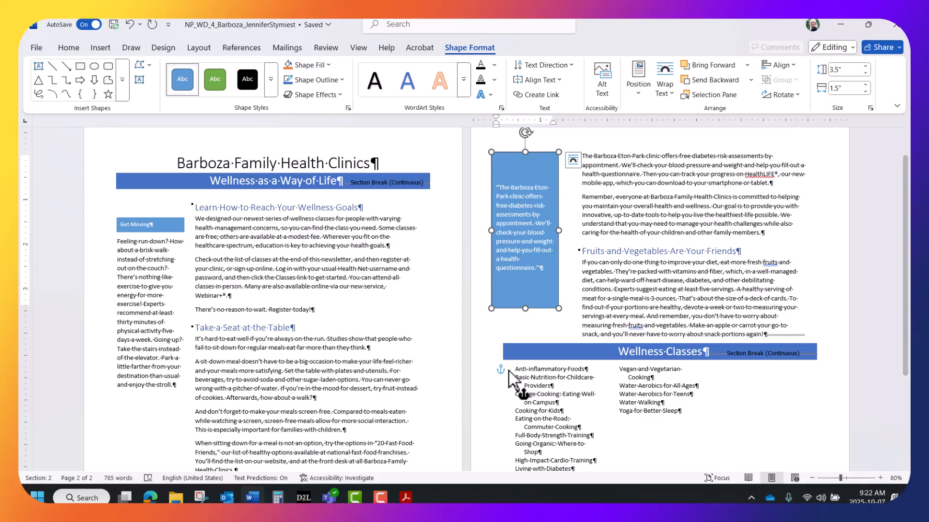
drag(509, 370, 509, 370)
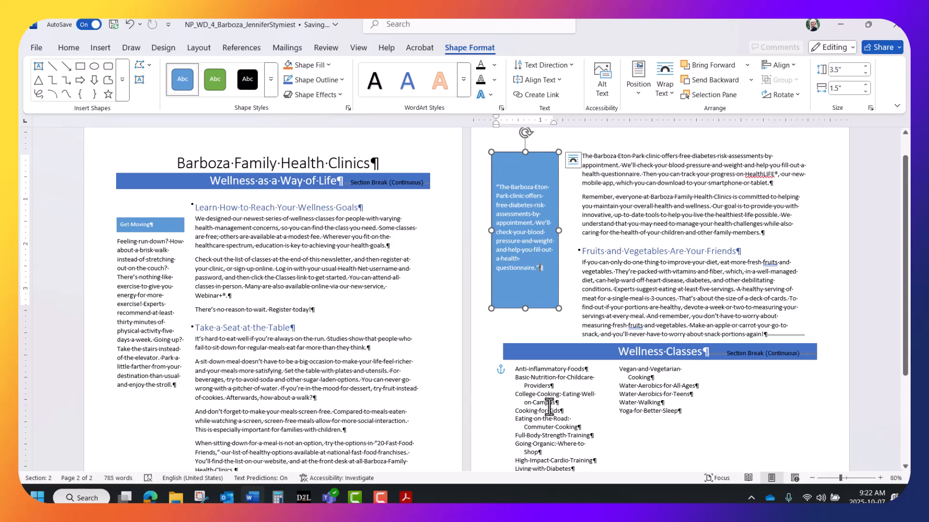
Reselect the quote box and the class list to verify the anchor placement.
click(549, 405)
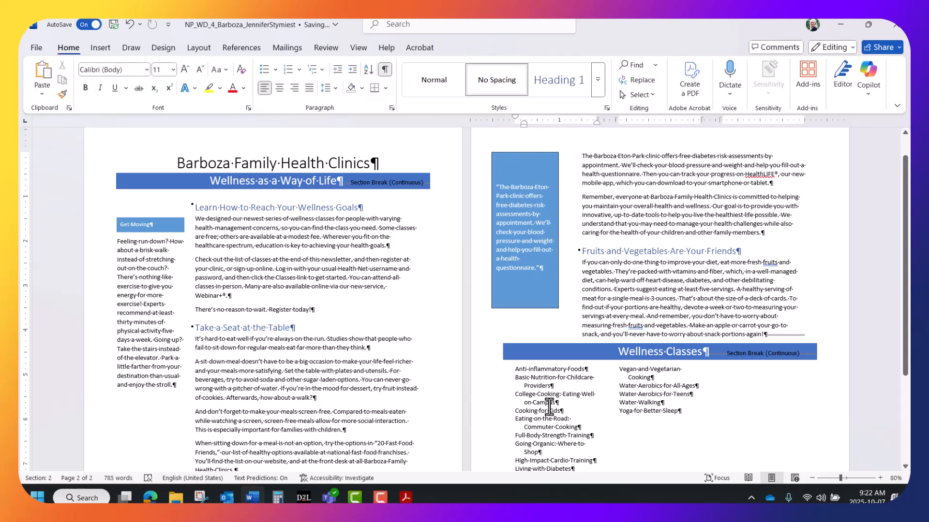
click(536, 258)
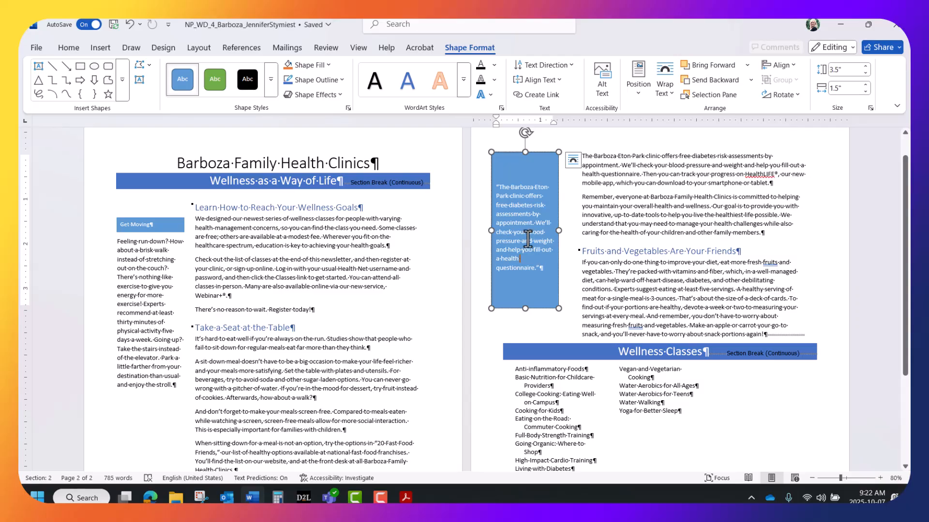
click(549, 381)
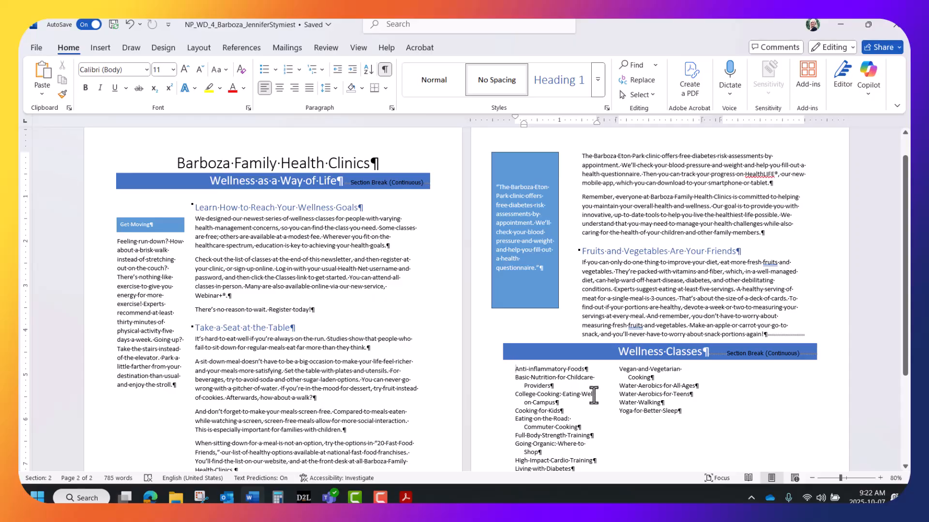
drag(574, 391, 649, 414)
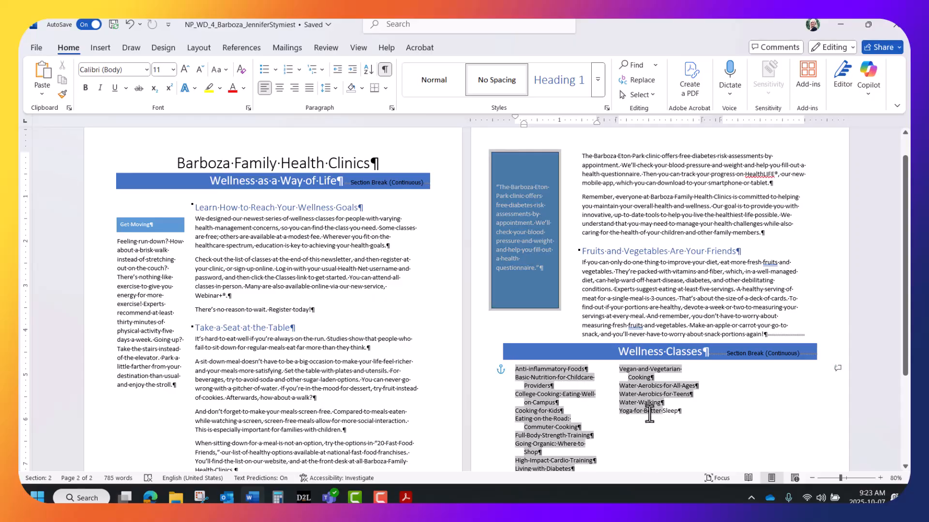
drag(649, 414, 651, 415)
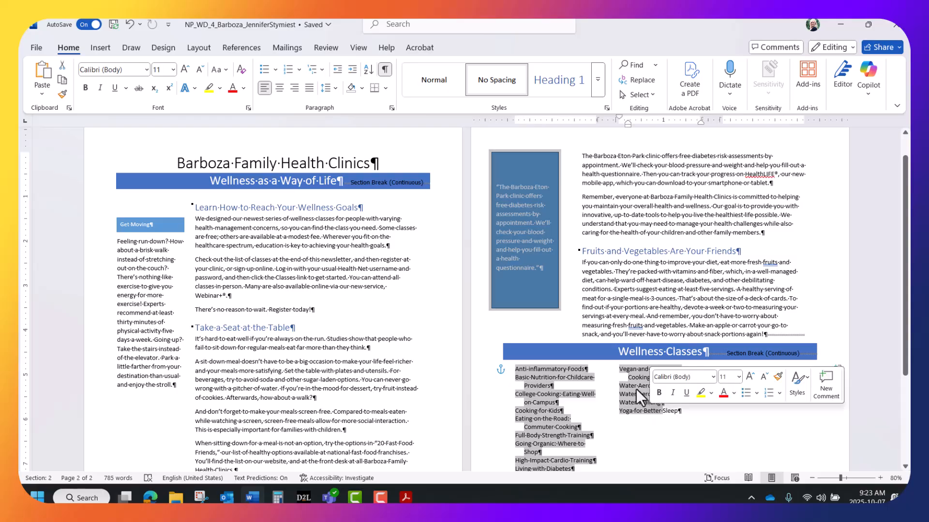
click(522, 180)
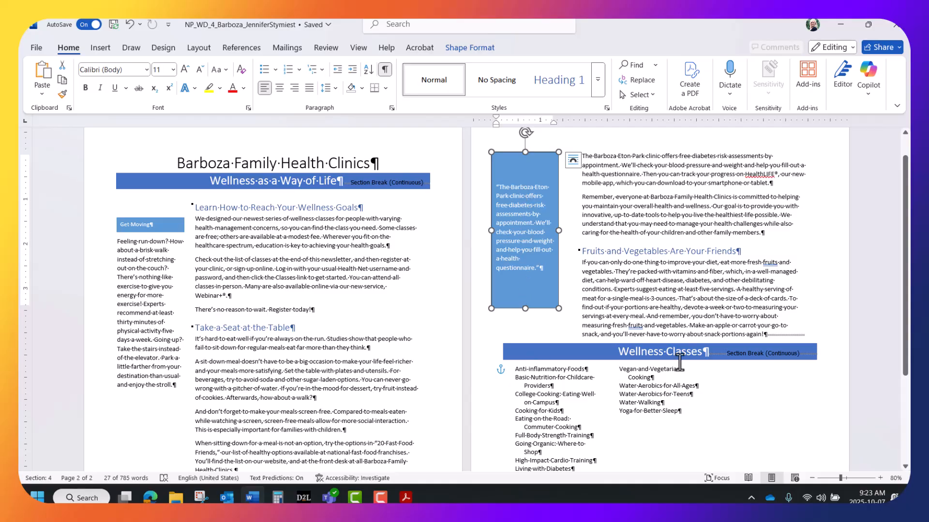
scroll(725, 396, down, 1)
click(881, 478)
click(880, 478)
click(880, 478)
scroll(726, 415, down, 5)
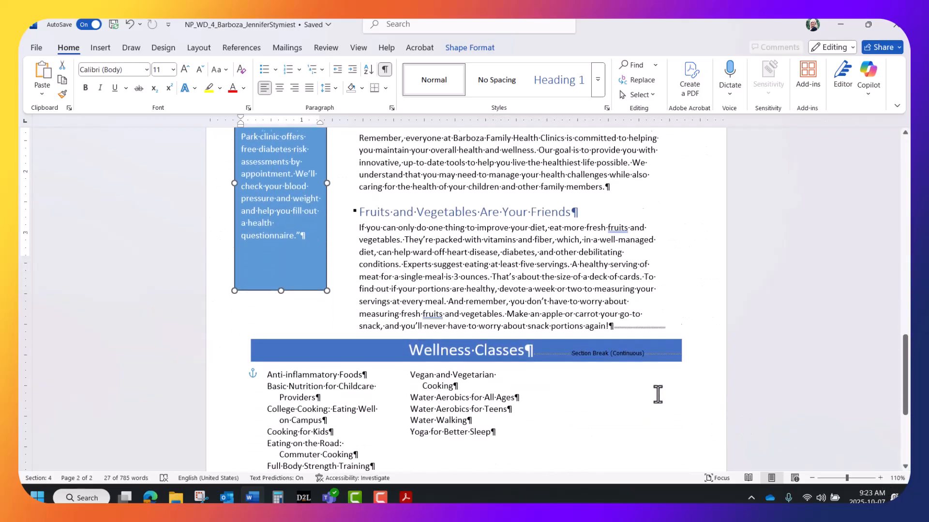
triple_click(309, 284)
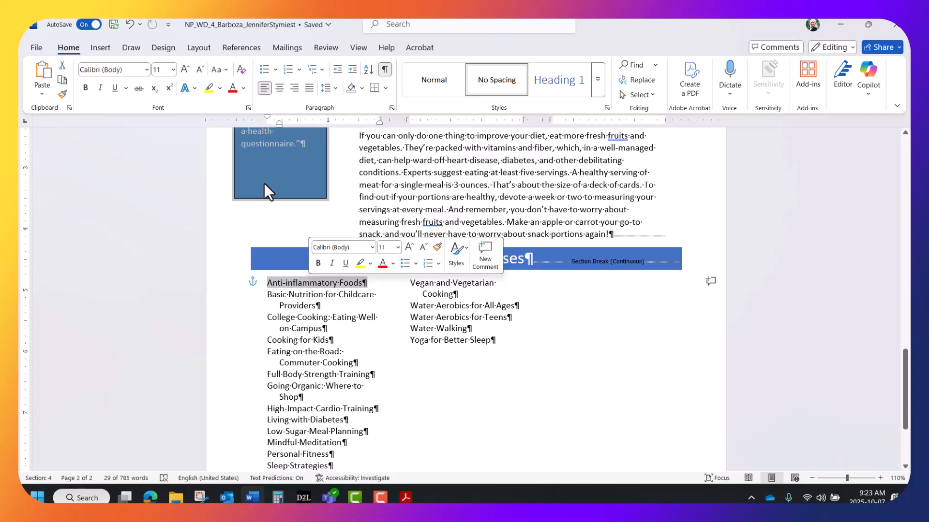
click(542, 183)
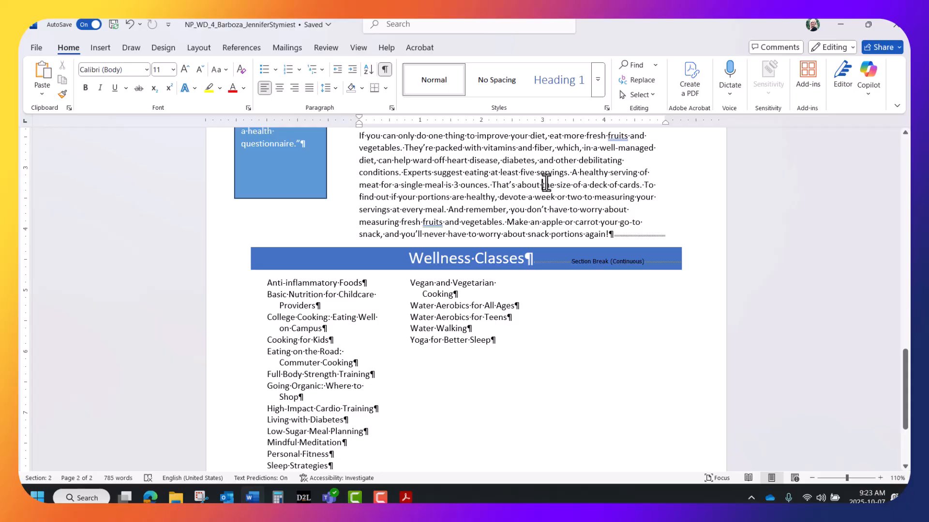
scroll(545, 183, up, 2)
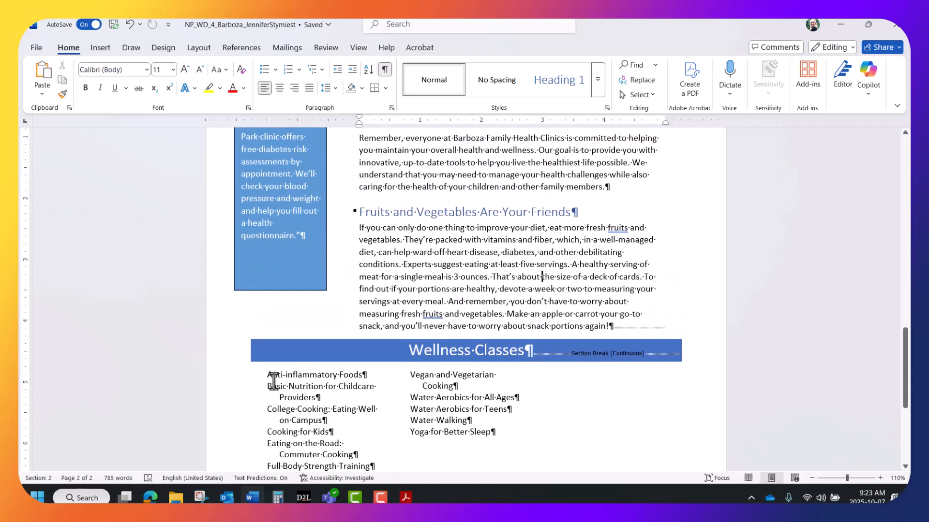
click(271, 386)
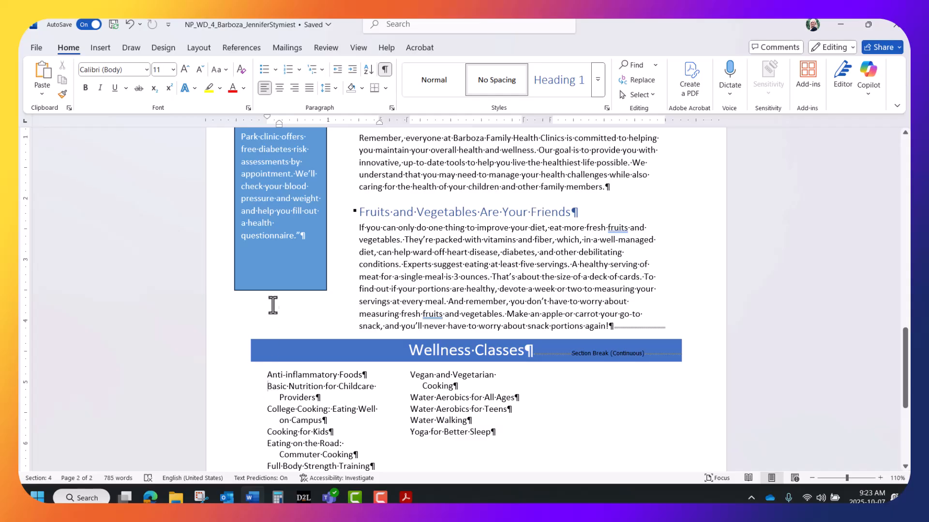
click(284, 254)
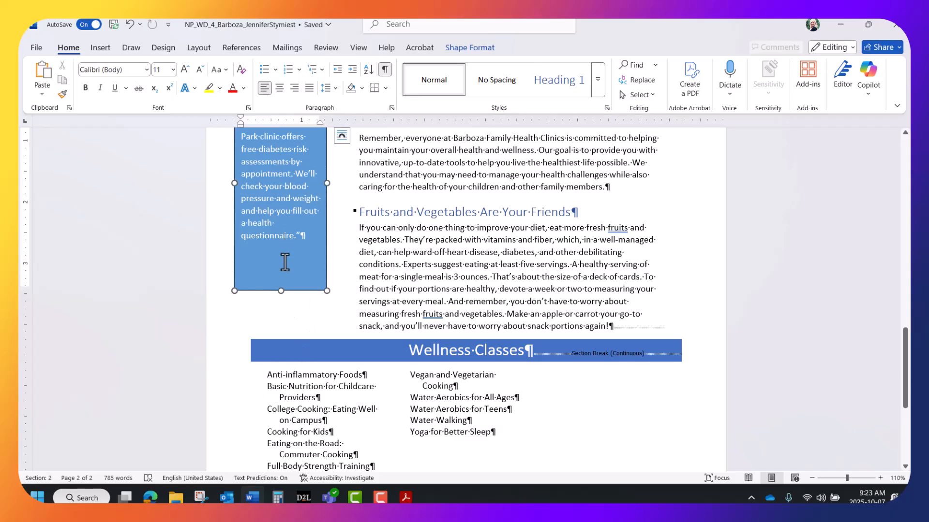
click(267, 369)
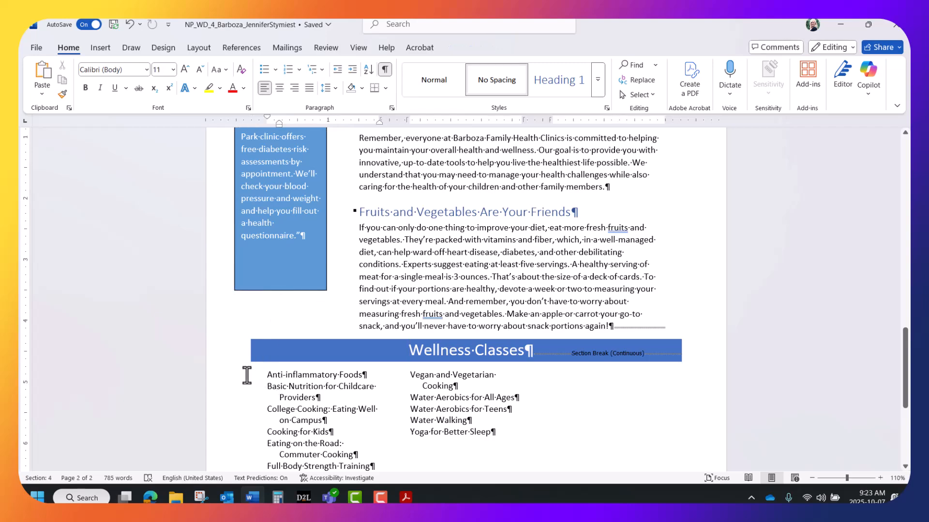
click(278, 252)
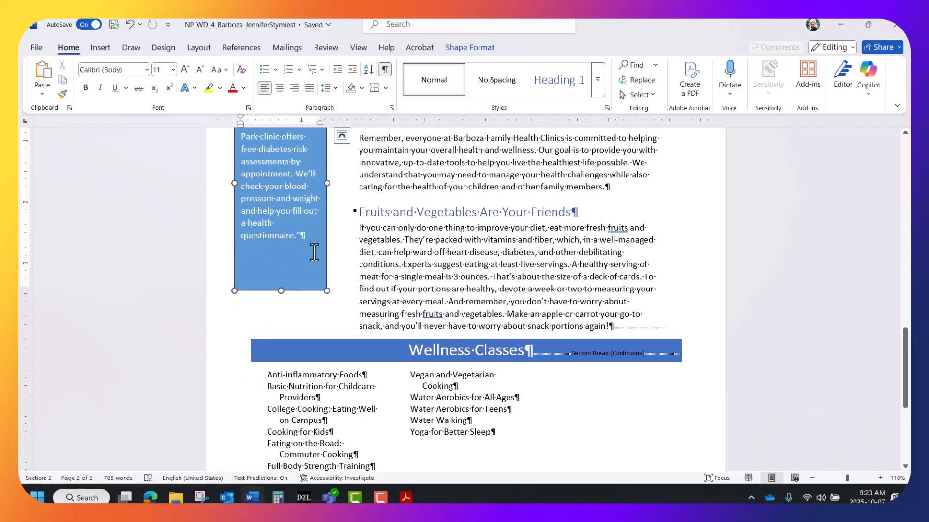
scroll(314, 252, up, 3)
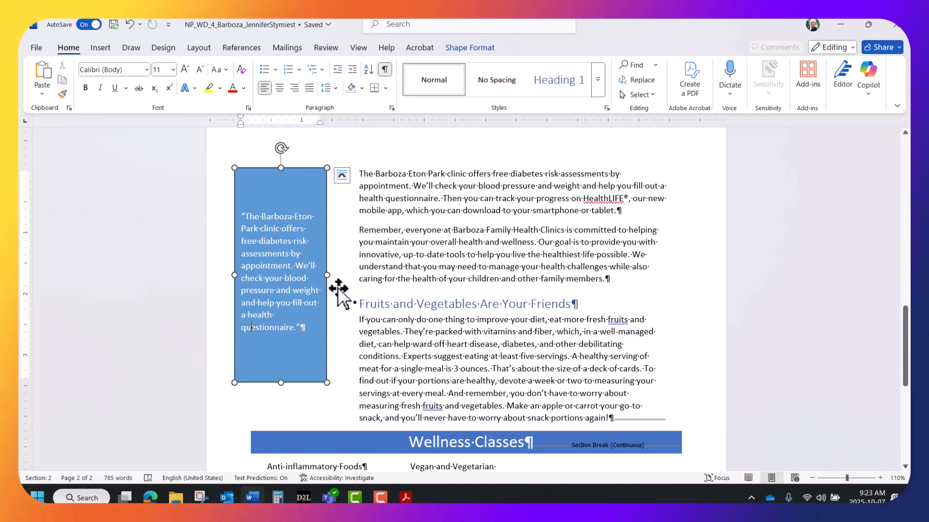
drag(338, 290, 338, 289)
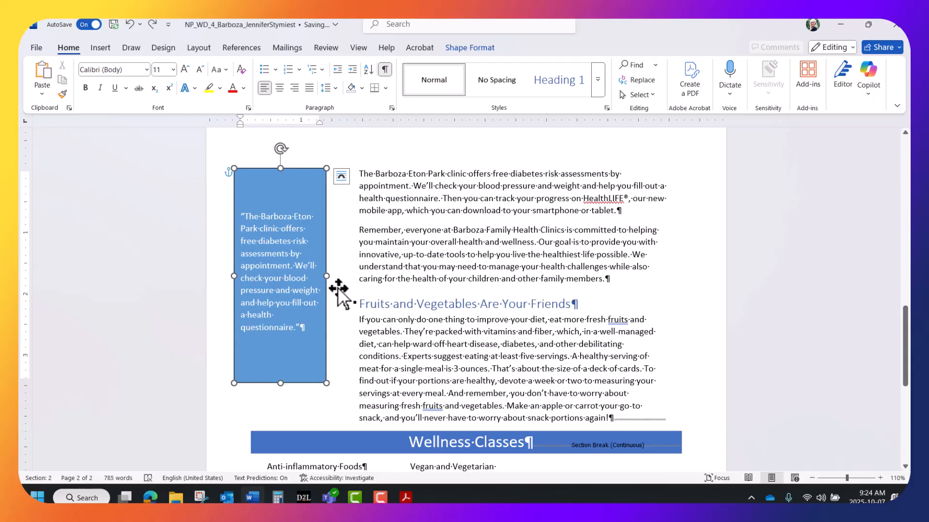
key(XF86AudioRaiseVolume)
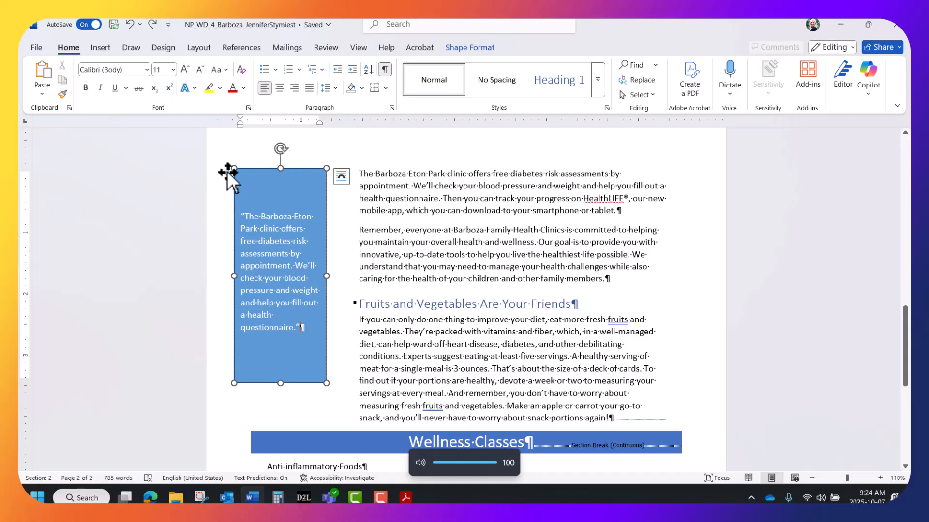
scroll(297, 308, down, 2)
scroll(297, 308, down, 3)
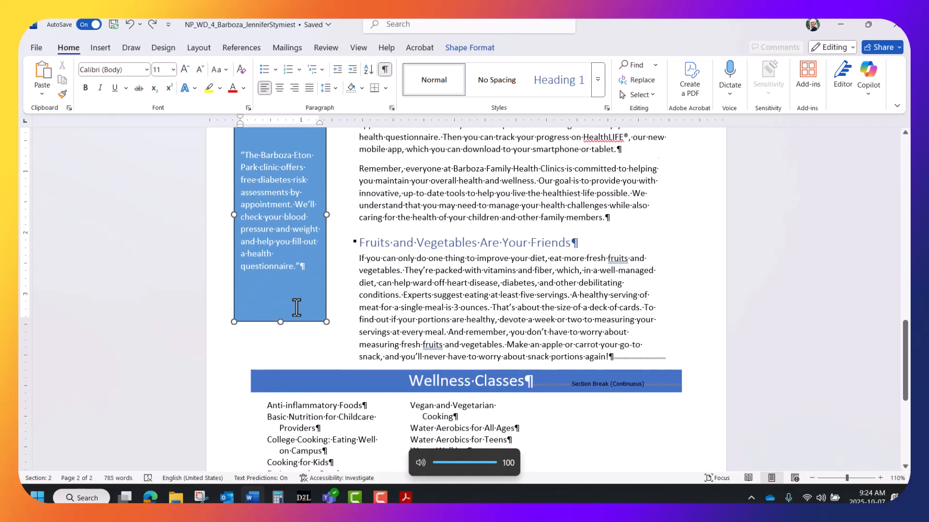
scroll(305, 358, down, 3)
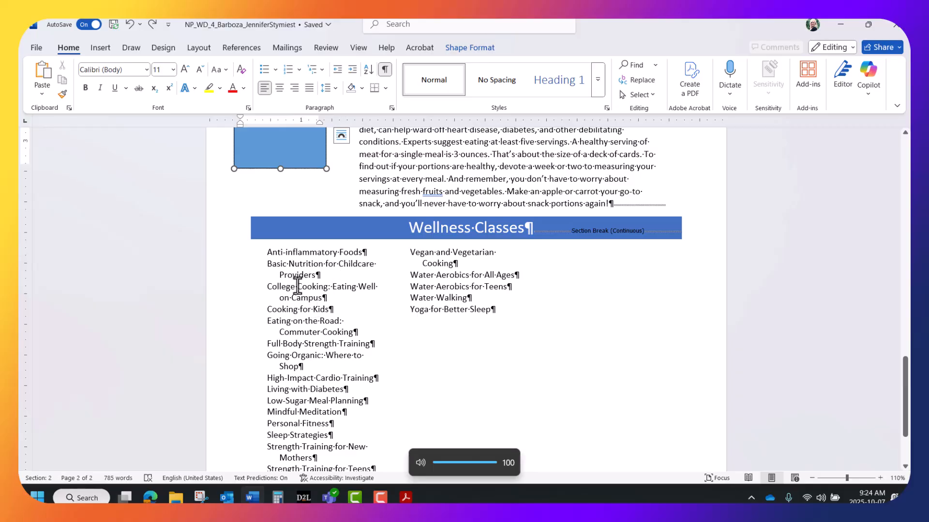
scroll(296, 288, up, 3)
scroll(296, 304, up, 5)
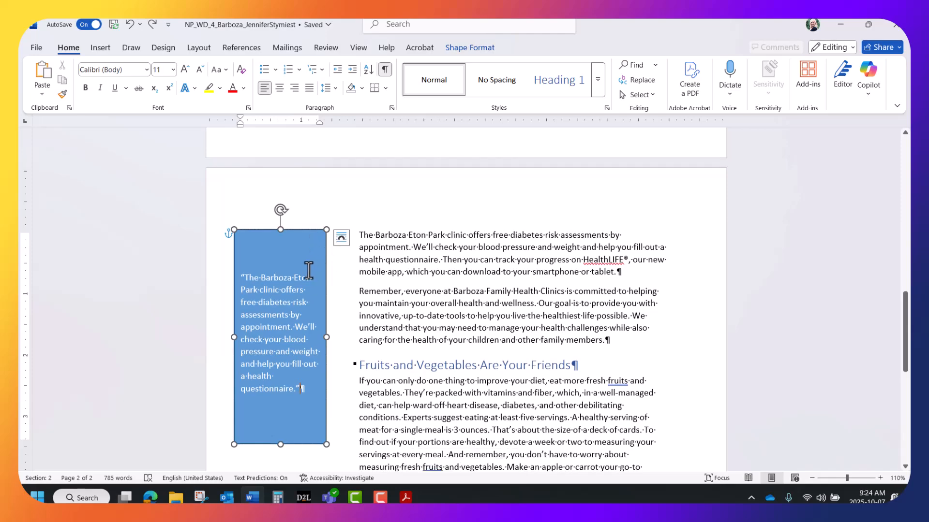
click(413, 342)
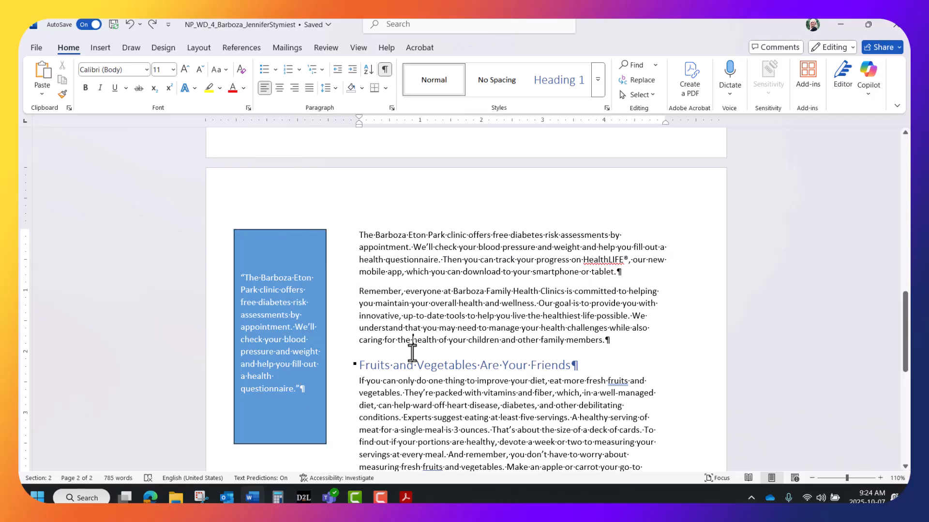